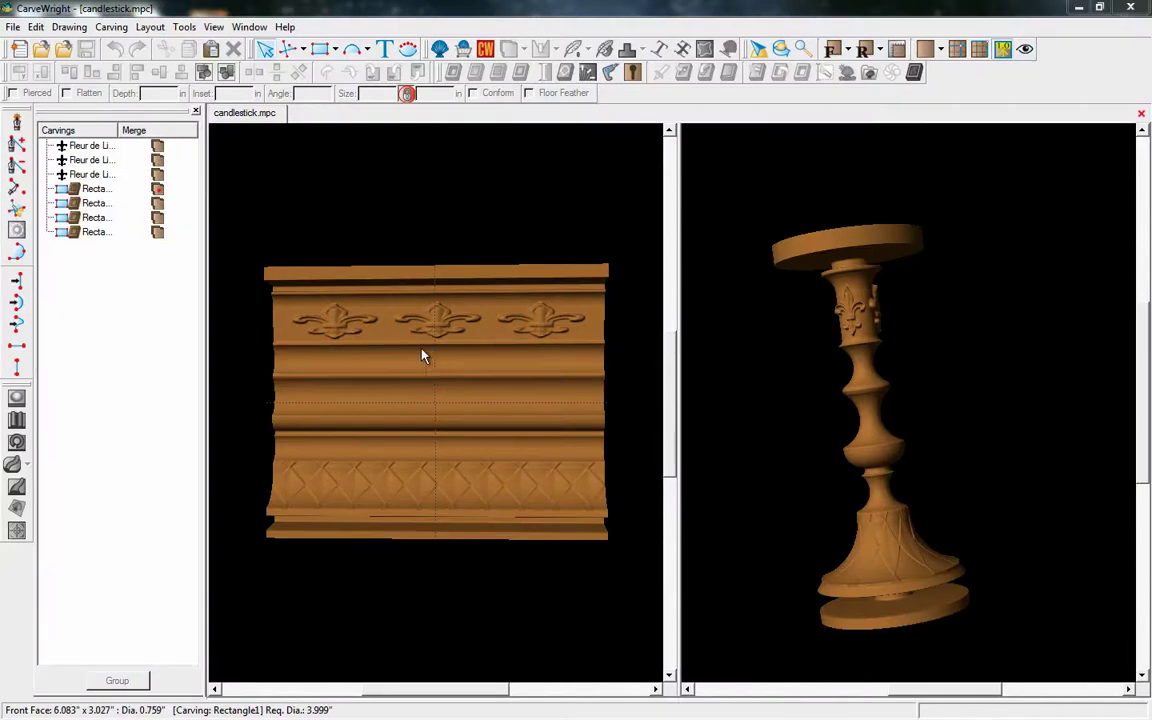
Step: Launch the STL Import Wizard from the File menu's Import STL File command
click(14, 27)
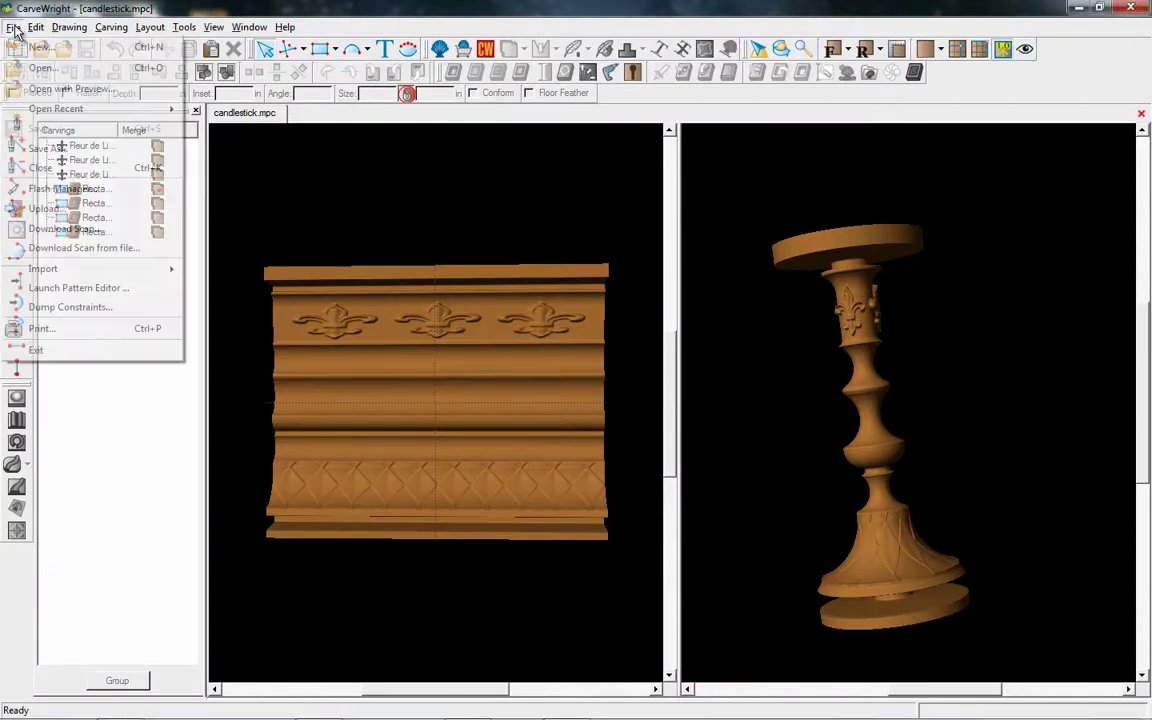
mouse_move(91, 274)
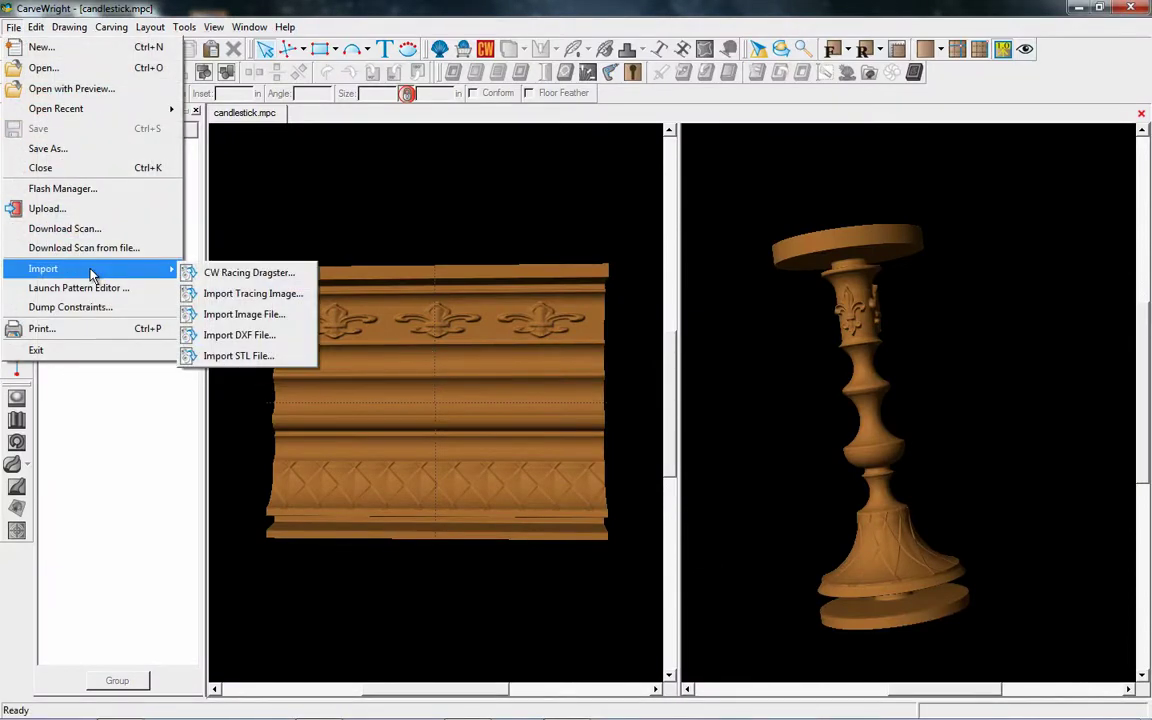
click(255, 362)
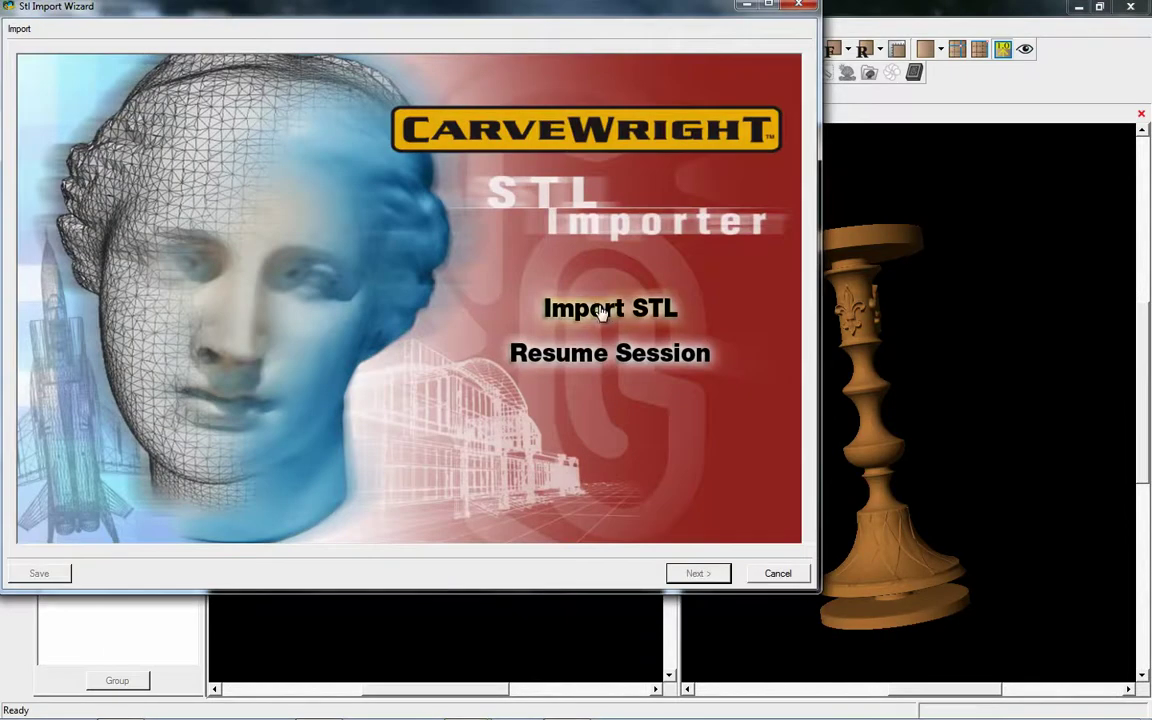
Step: Import the knight STL file from the Desktop into the wizard
click(601, 311)
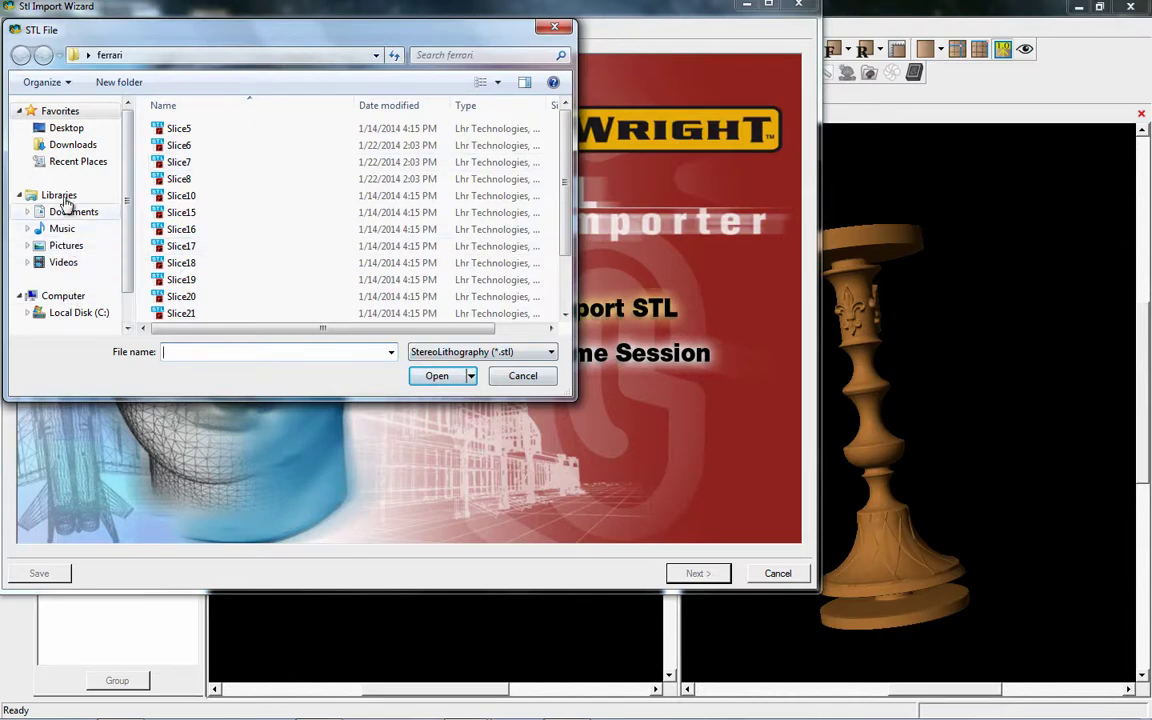
click(66, 128)
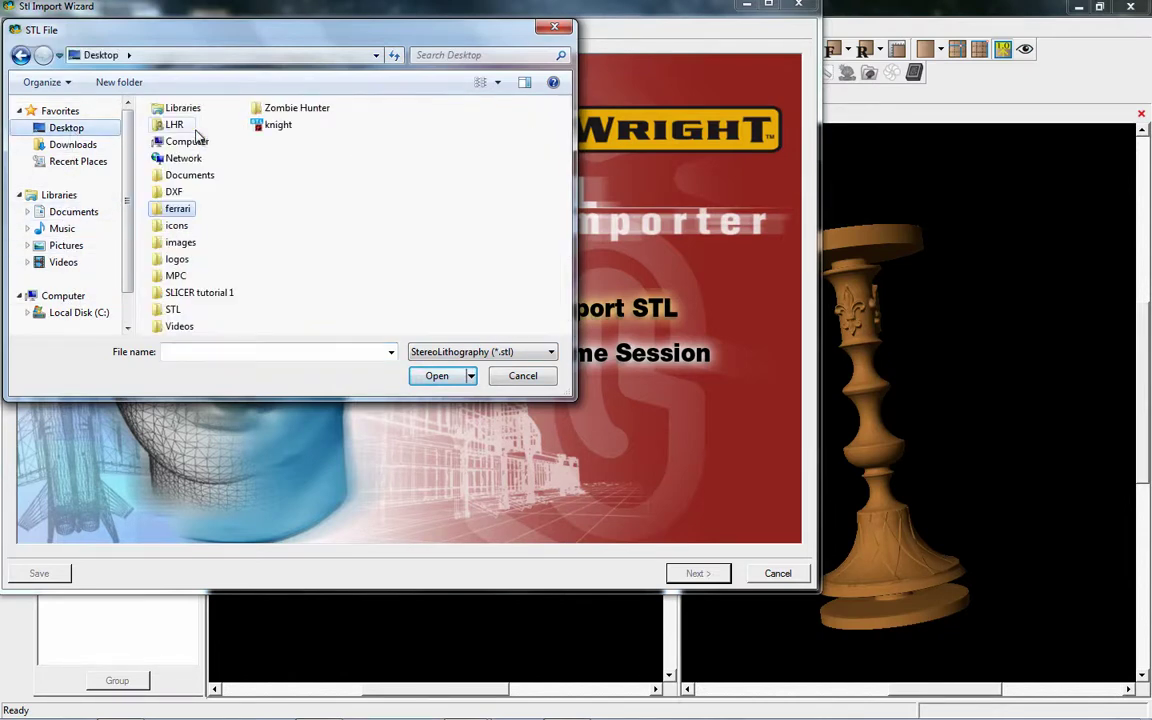
click(279, 128)
click(440, 376)
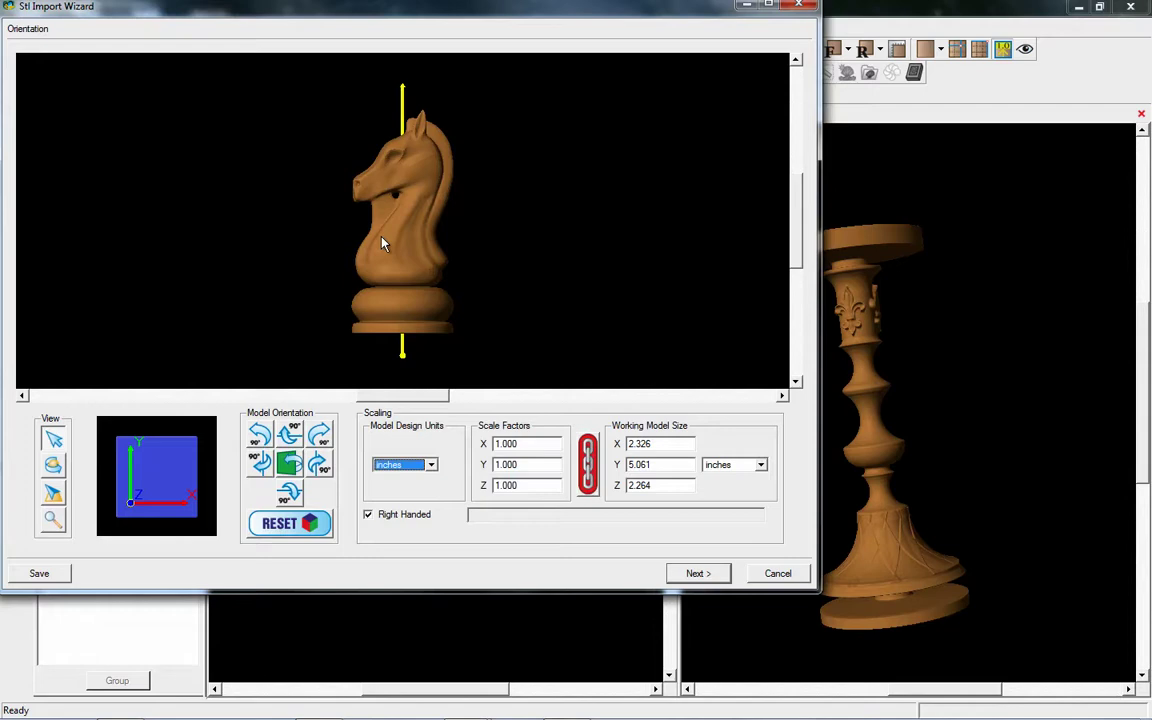
Step: Scale the knight to a 2-inch Z depth, giving 2.055 × 4.472 × 2.000 inches
drag(383, 244, 568, 239)
drag(334, 239, 320, 262)
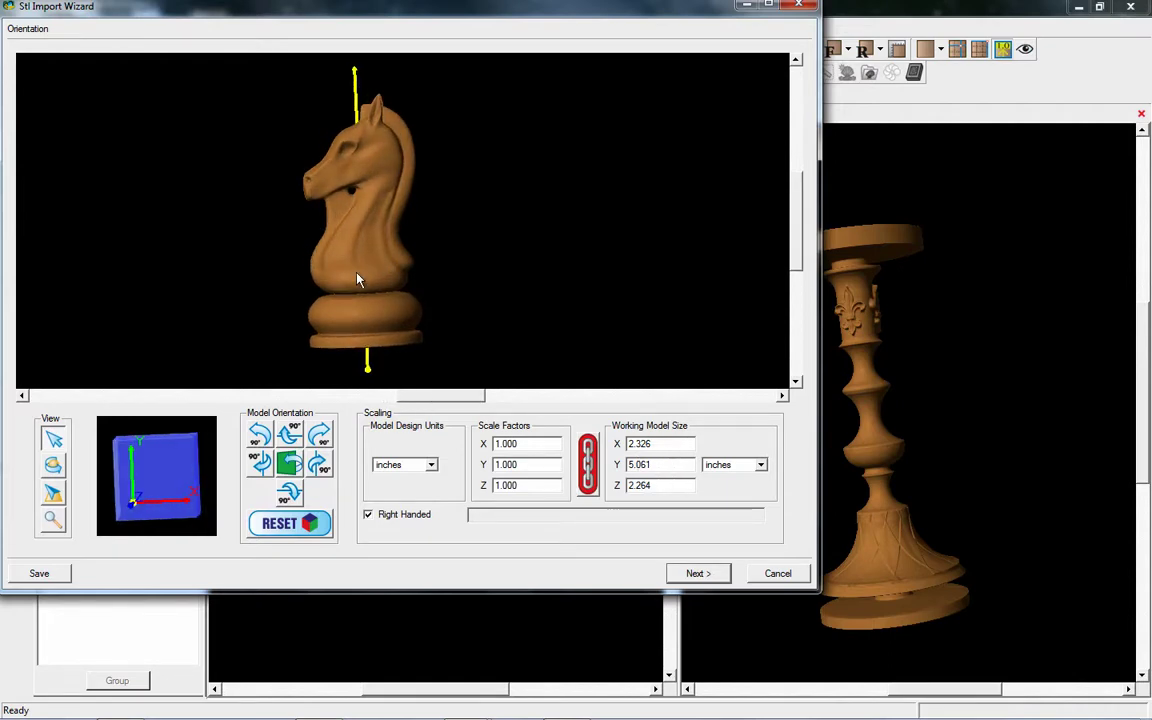
drag(358, 280, 336, 260)
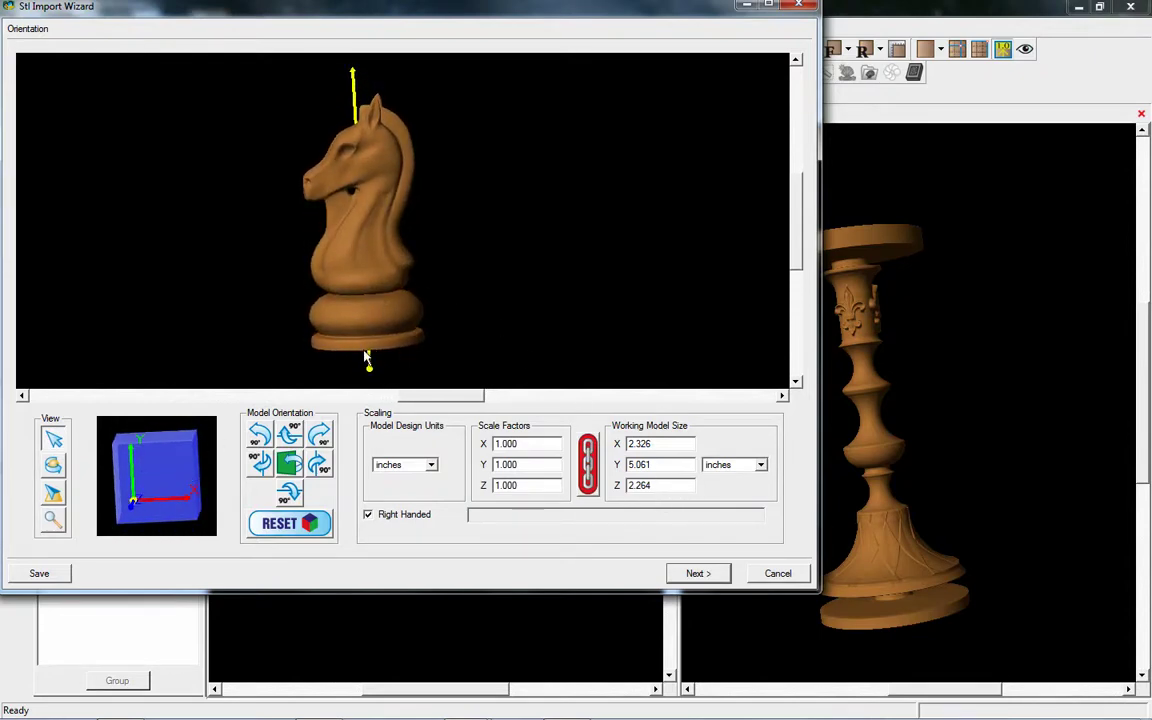
drag(358, 288, 432, 365)
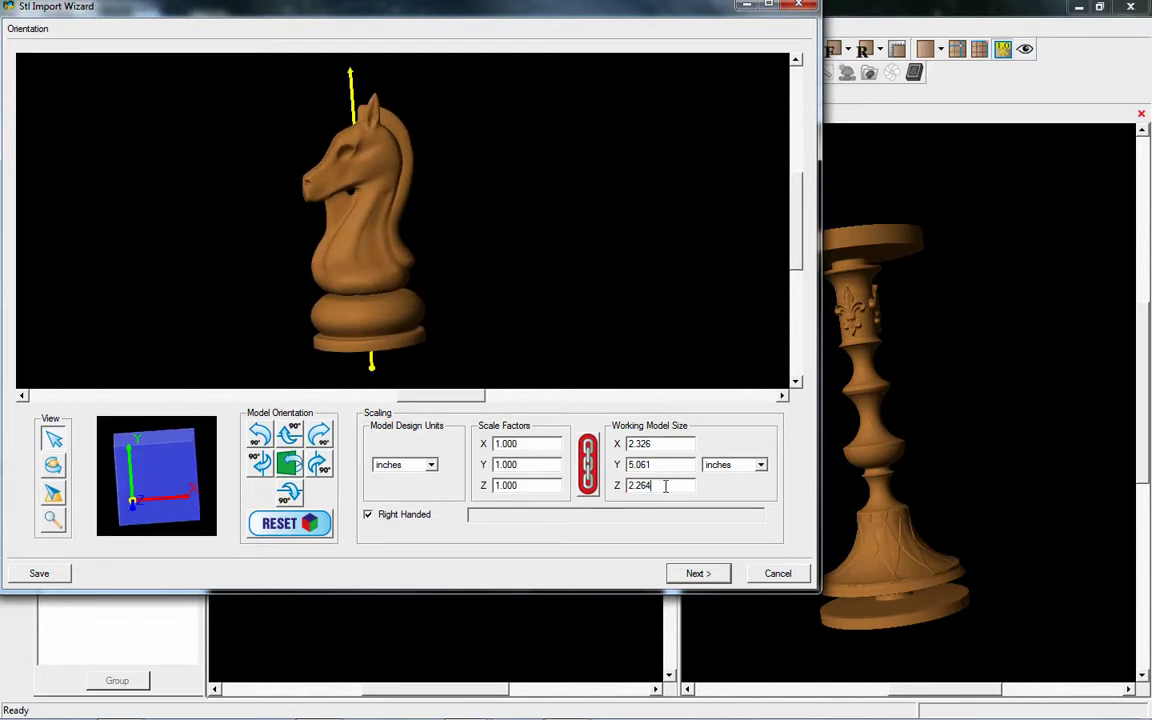
text(2)
key(Return)
mouse_move(425, 310)
mouse_down()
mouse_move(368, 234)
mouse_move(360, 274)
mouse_move(410, 305)
mouse_up()
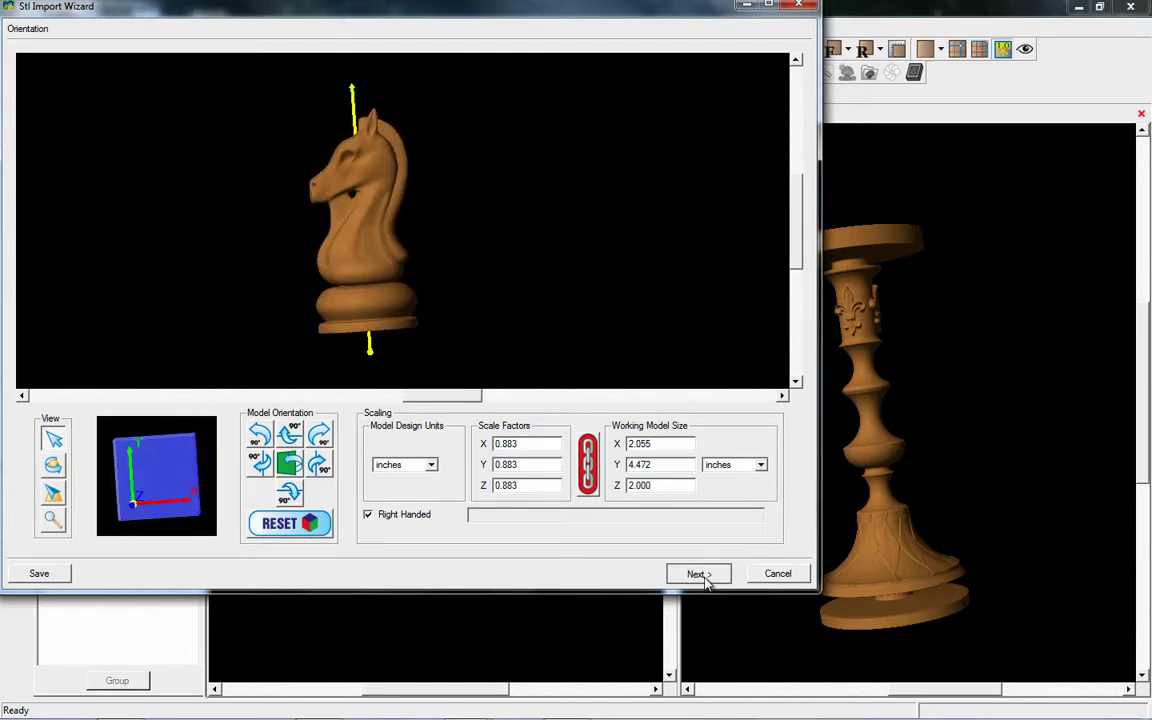
Step: Advance to Slicing and switch to rotary mode with a 2.057-inch minimum diameter
click(699, 573)
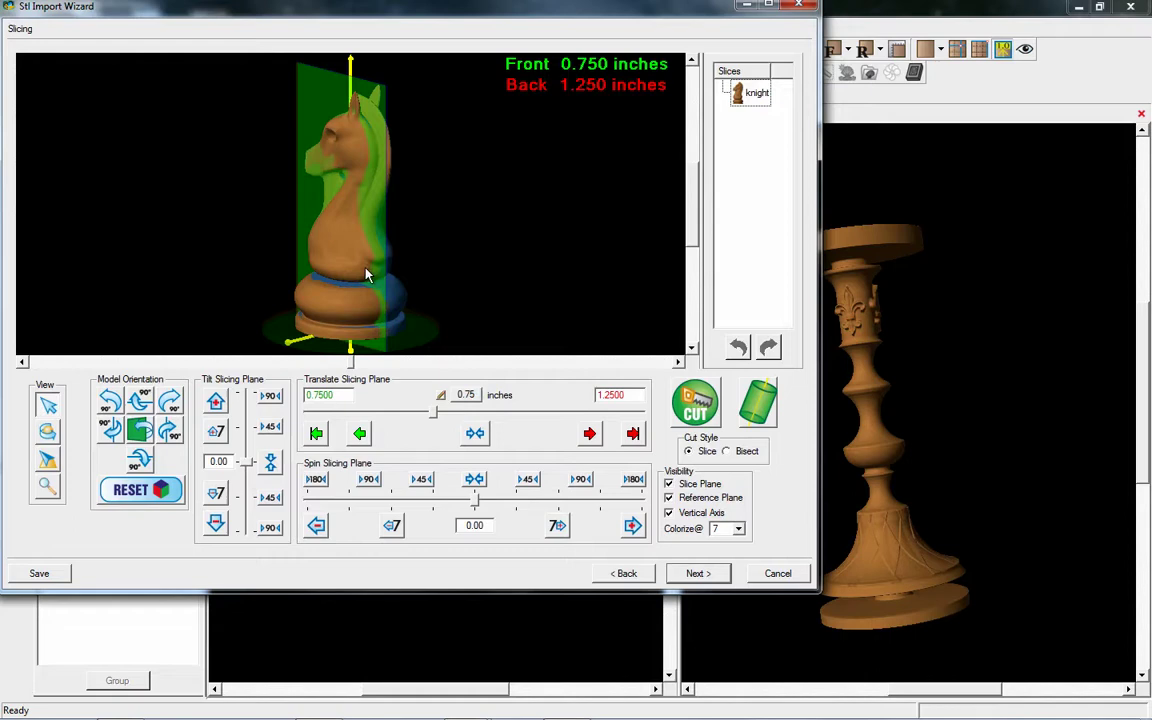
drag(393, 242, 431, 316)
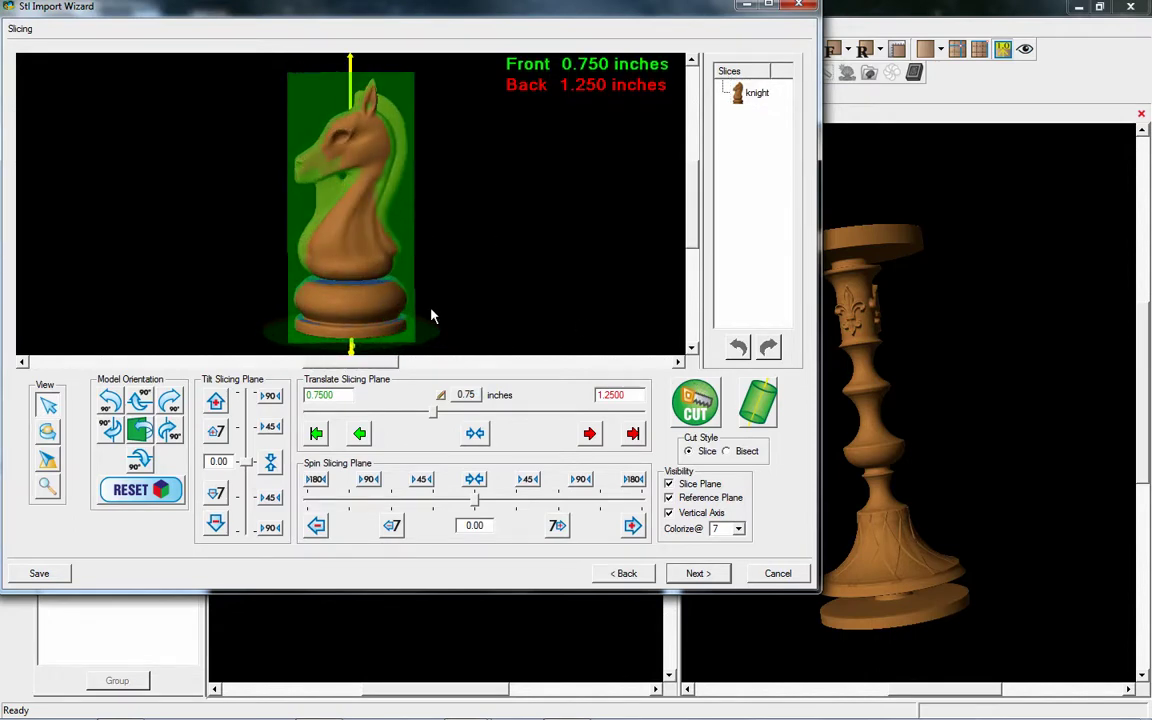
click(760, 406)
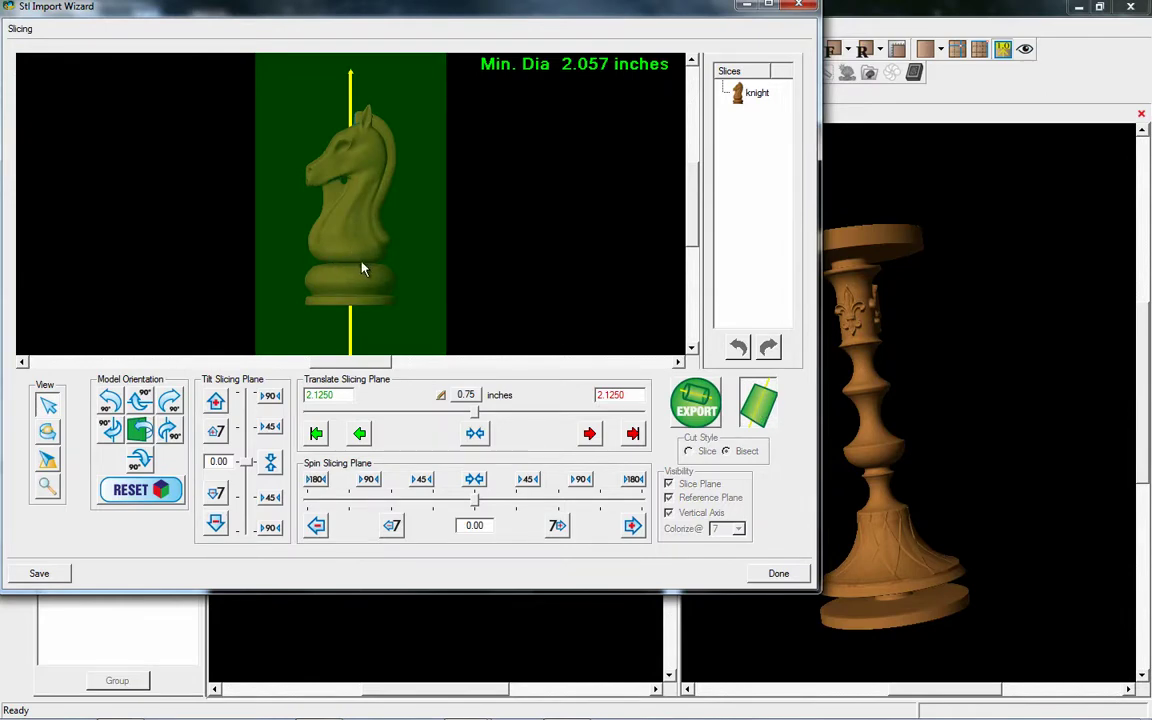
drag(363, 268, 393, 282)
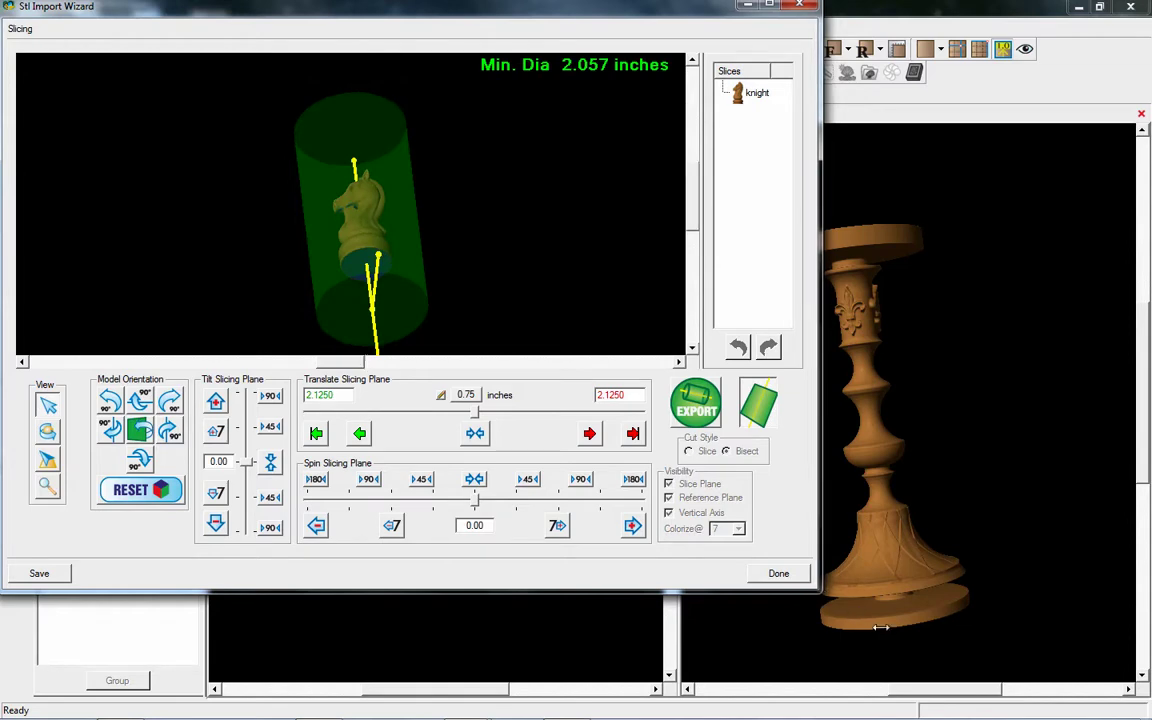
Step: Enlarge the import wizard window and reorient the knight view nearly upright
drag(815, 590, 1141, 596)
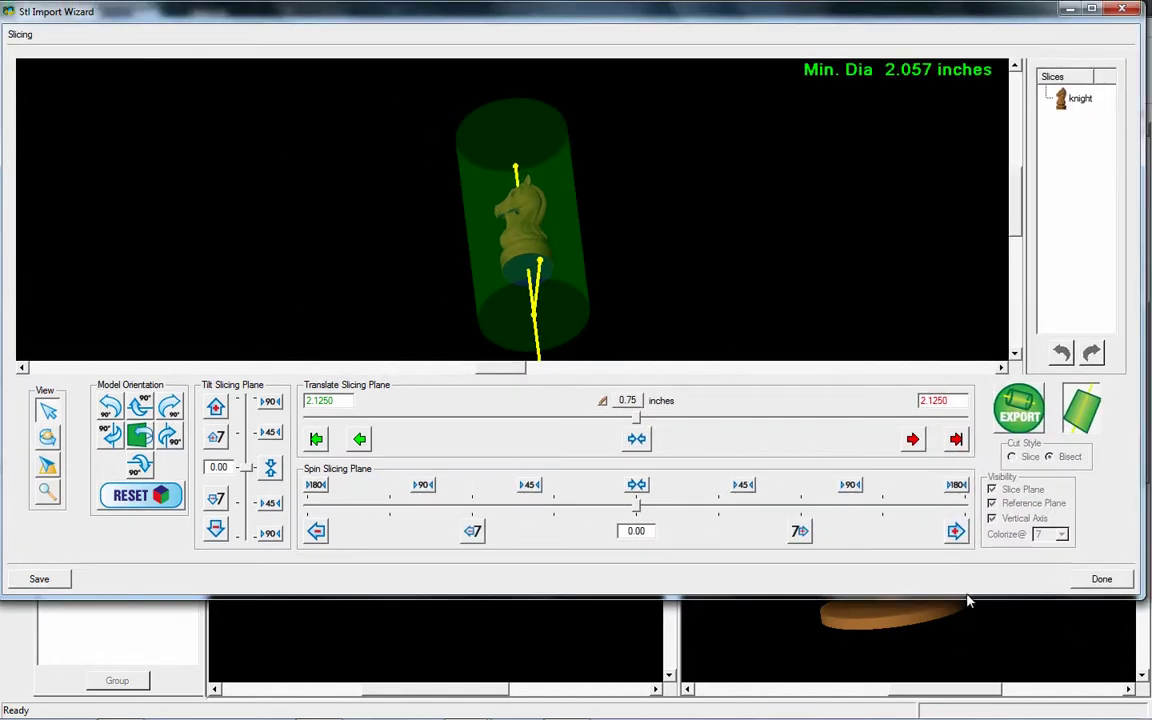
drag(966, 594, 962, 704)
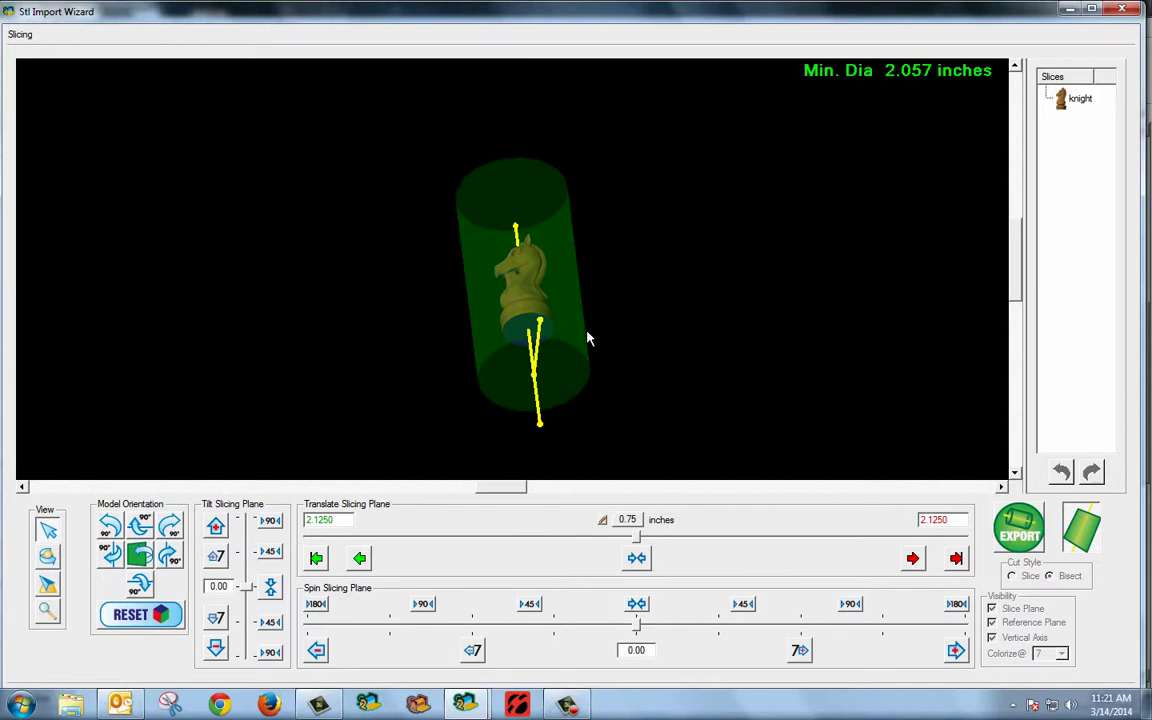
drag(500, 316, 311, 249)
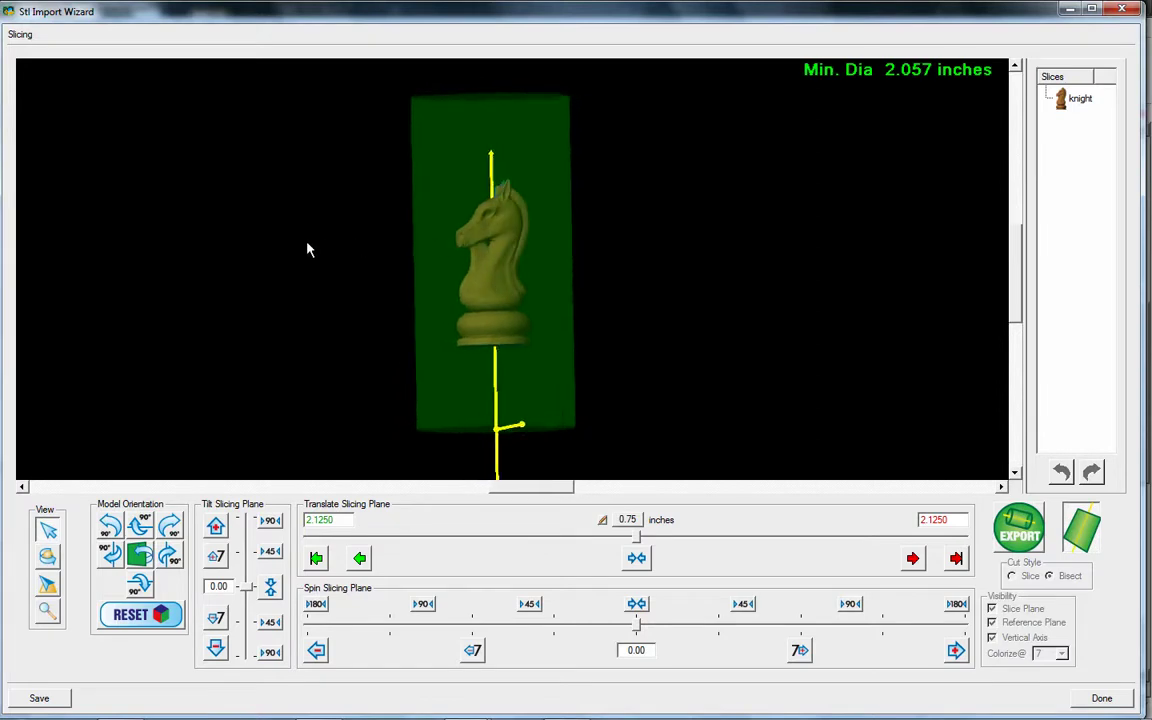
drag(535, 293, 380, 610)
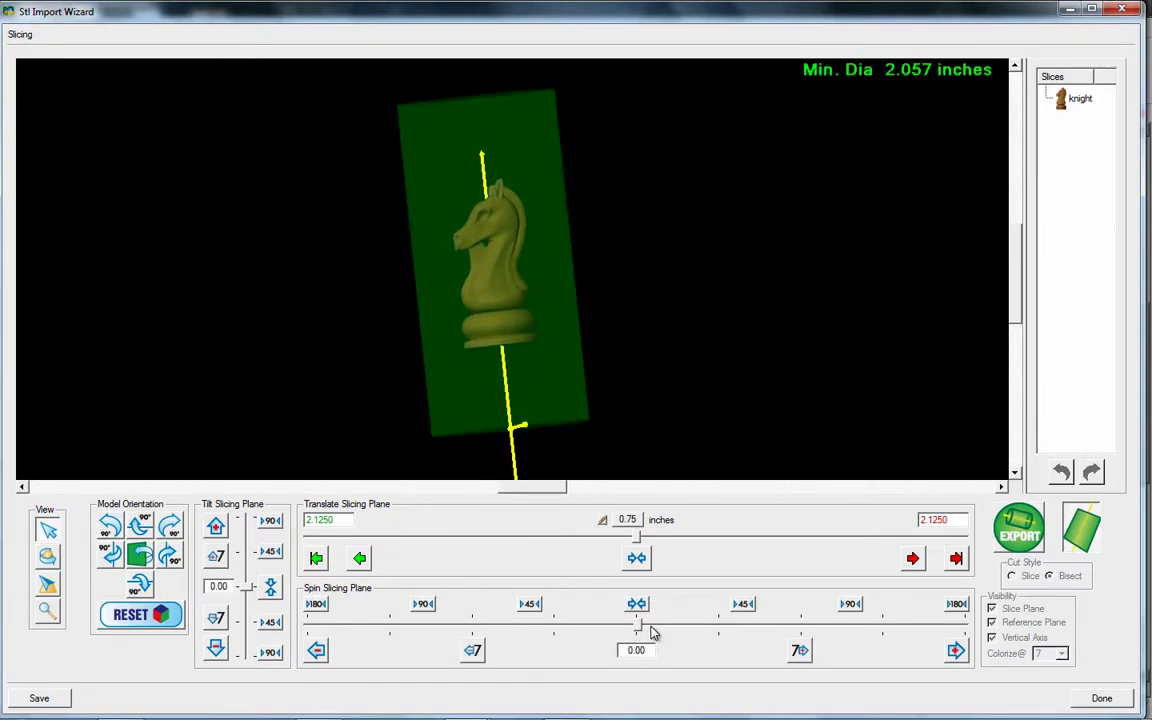
Step: Spin the slicing plane to -11 degrees and return its tilt to 0
drag(638, 628, 632, 630)
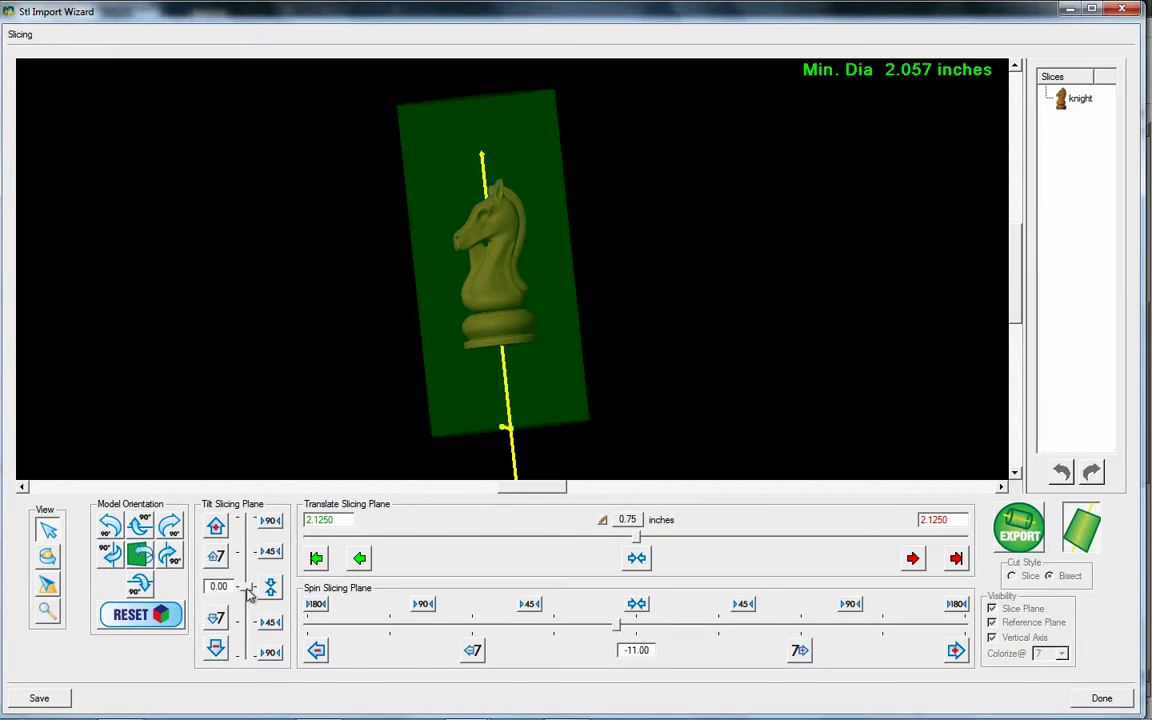
drag(248, 594, 252, 577)
drag(483, 241, 690, 299)
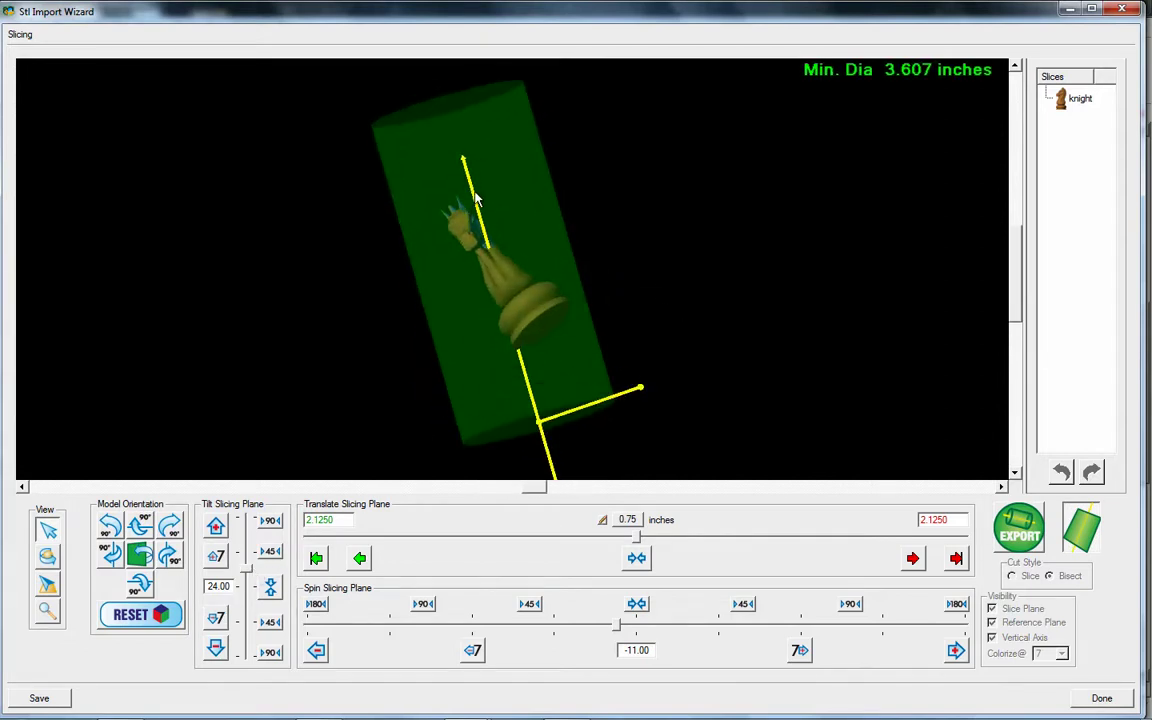
mouse_move(500, 317)
mouse_down()
mouse_move(360, 322)
mouse_move(512, 327)
mouse_up()
drag(245, 567, 250, 589)
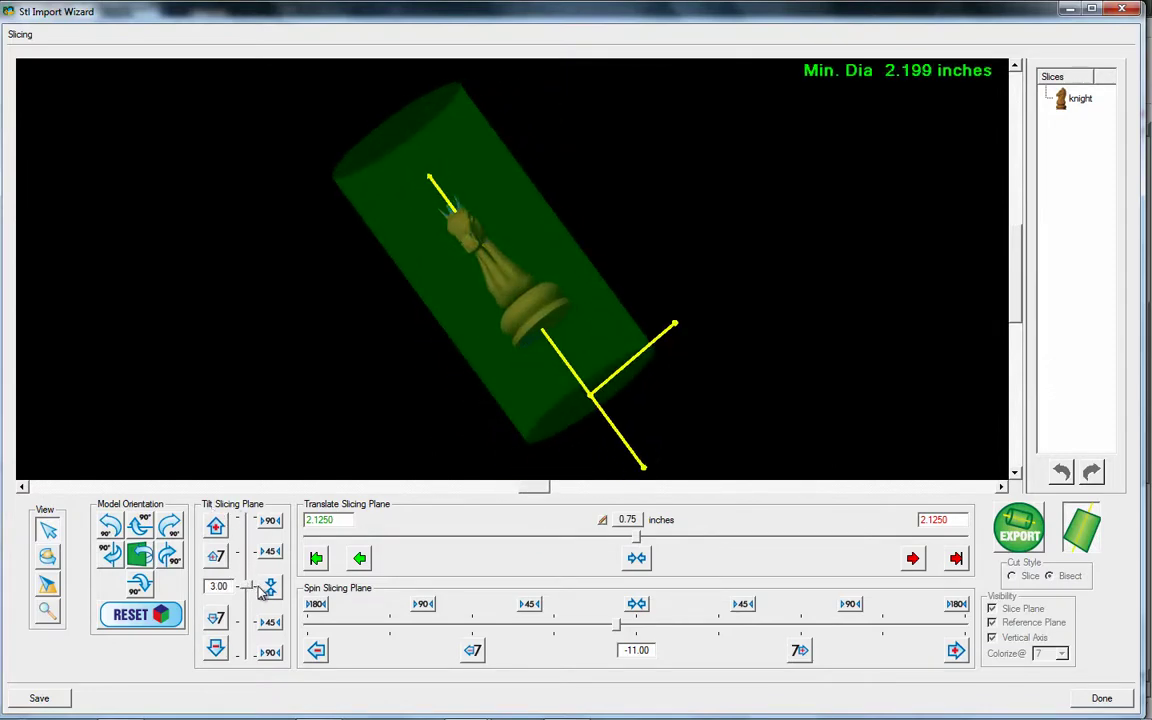
click(268, 588)
drag(511, 213, 550, 412)
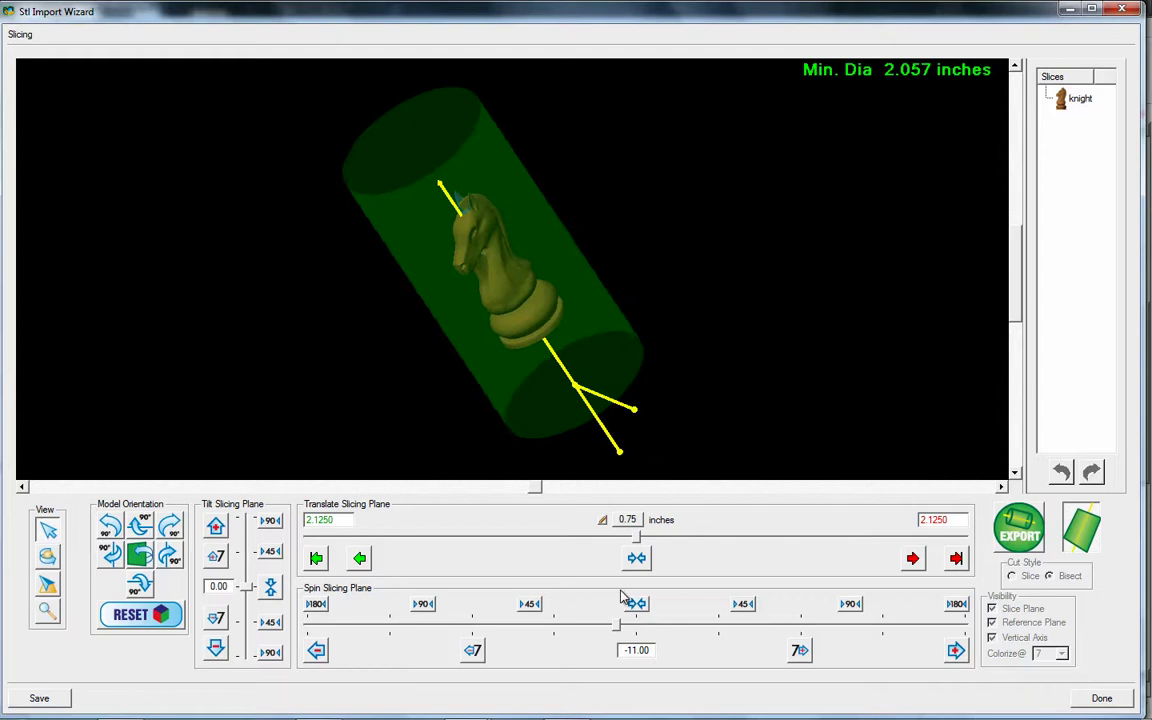
Step: Try a -57 degree slicing-plane spin and orbit until the knight stands upright
drag(620, 627, 643, 620)
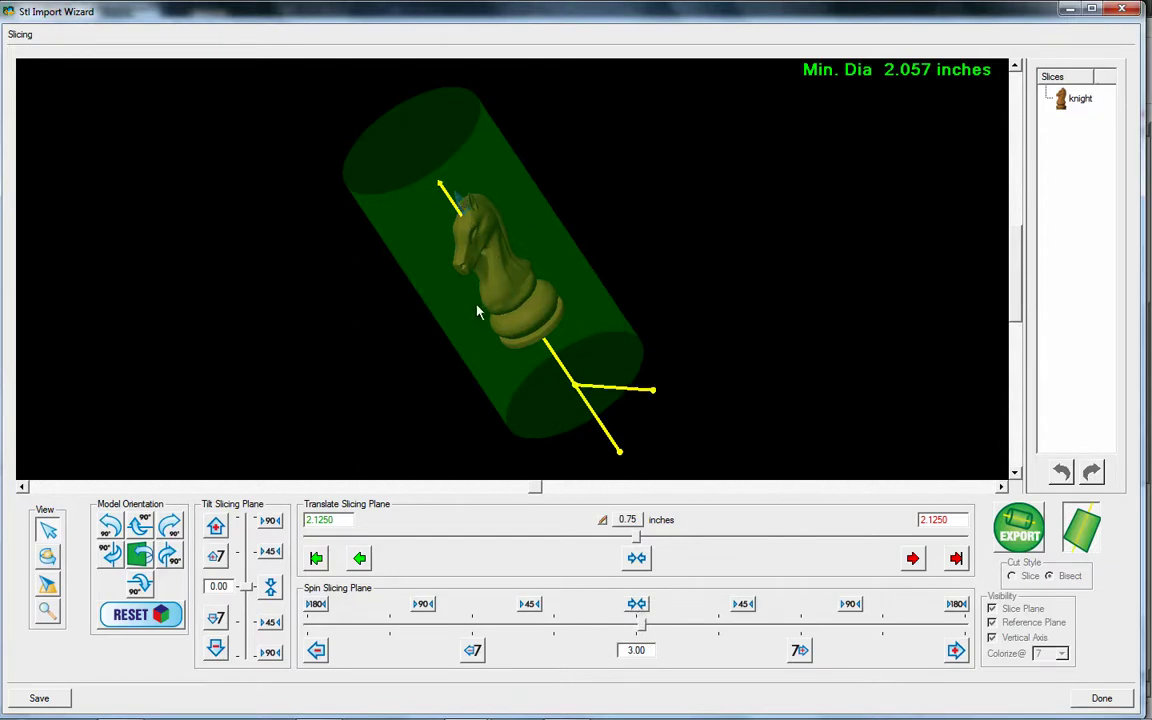
drag(478, 313, 653, 252)
drag(705, 324, 449, 203)
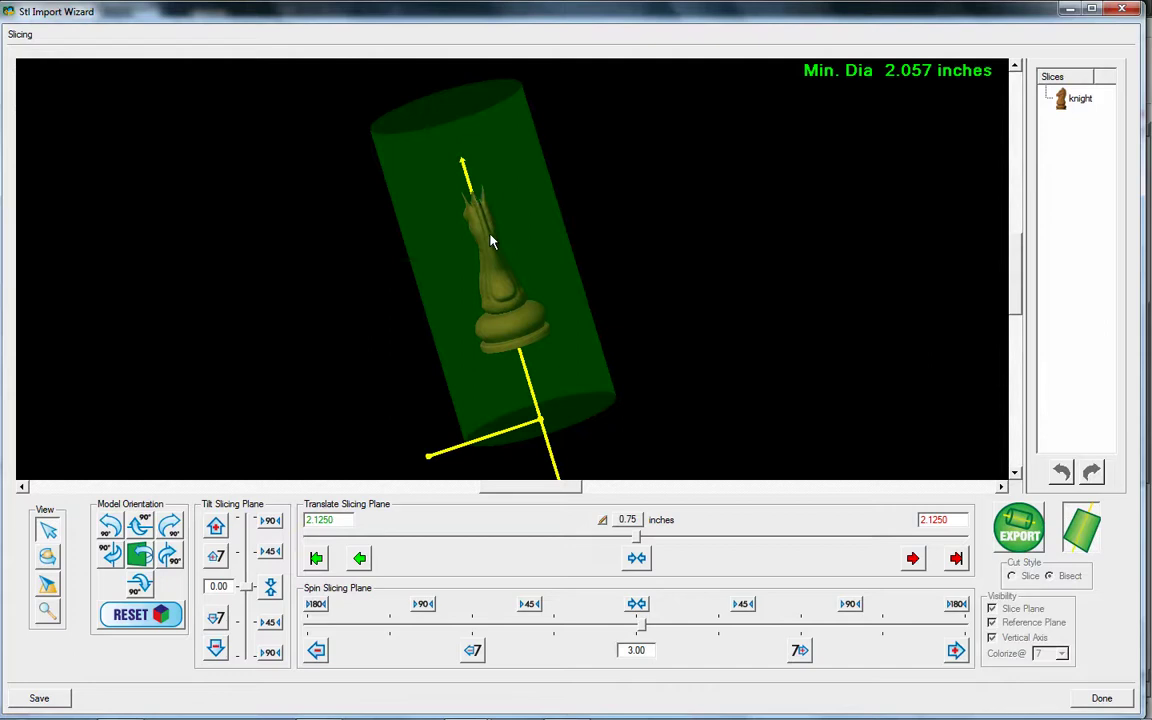
drag(466, 327, 646, 289)
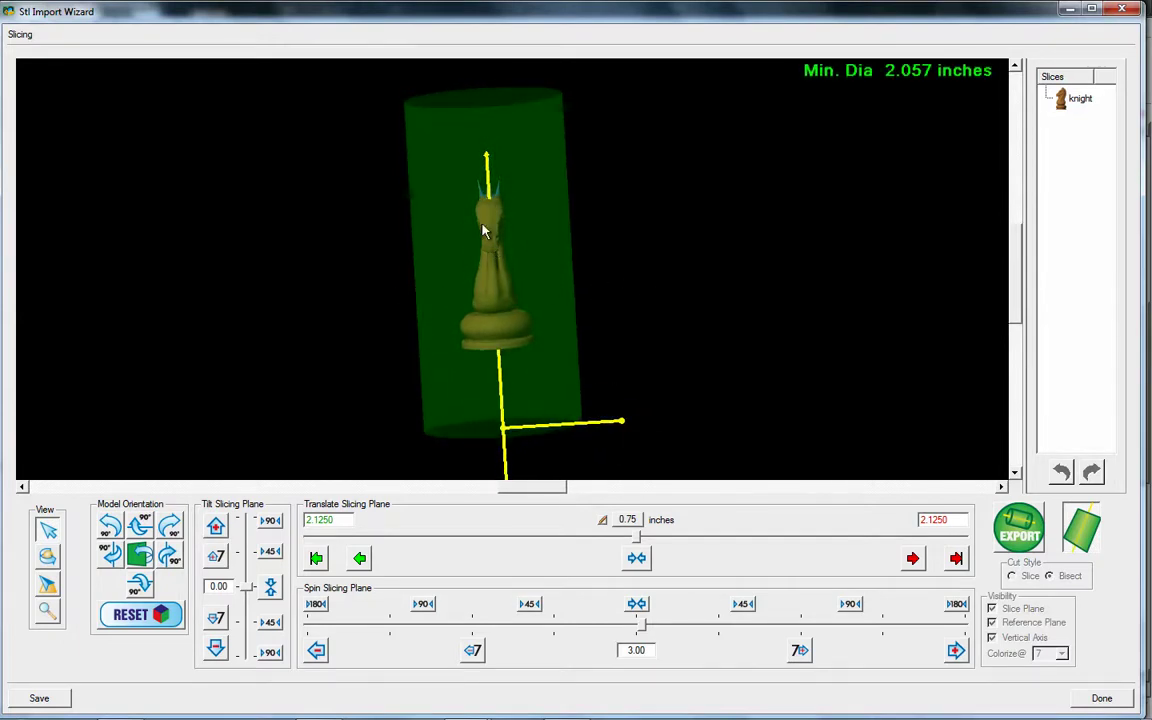
drag(501, 265, 521, 287)
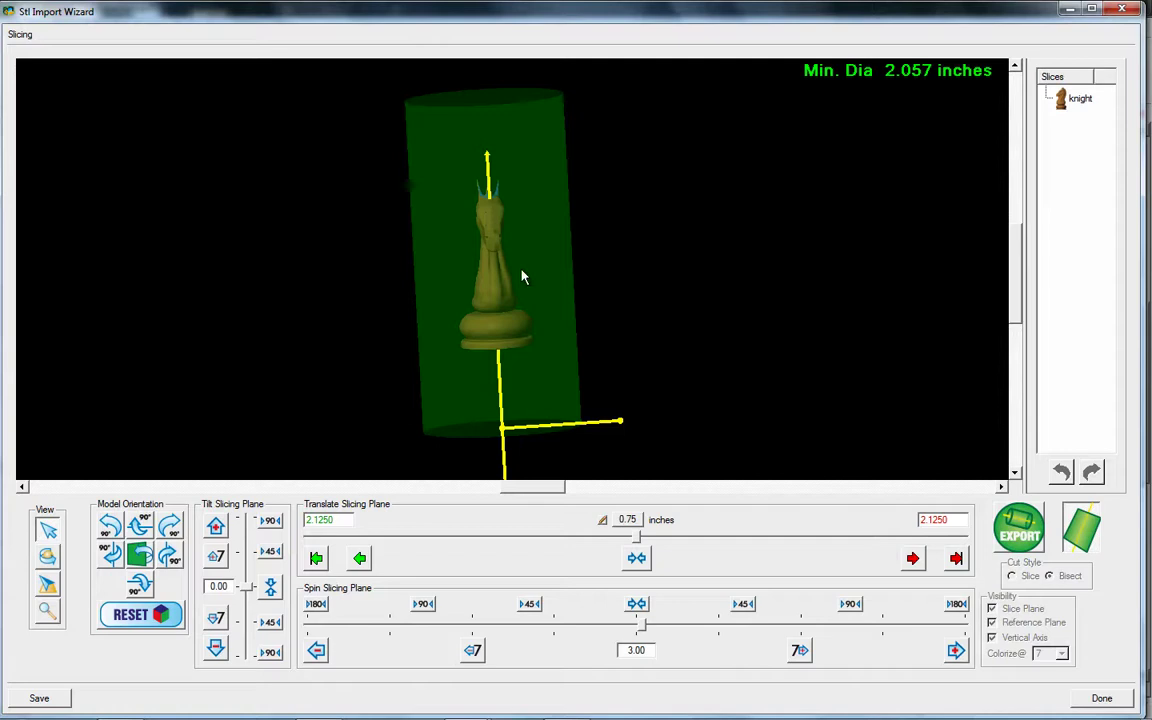
drag(522, 275, 514, 334)
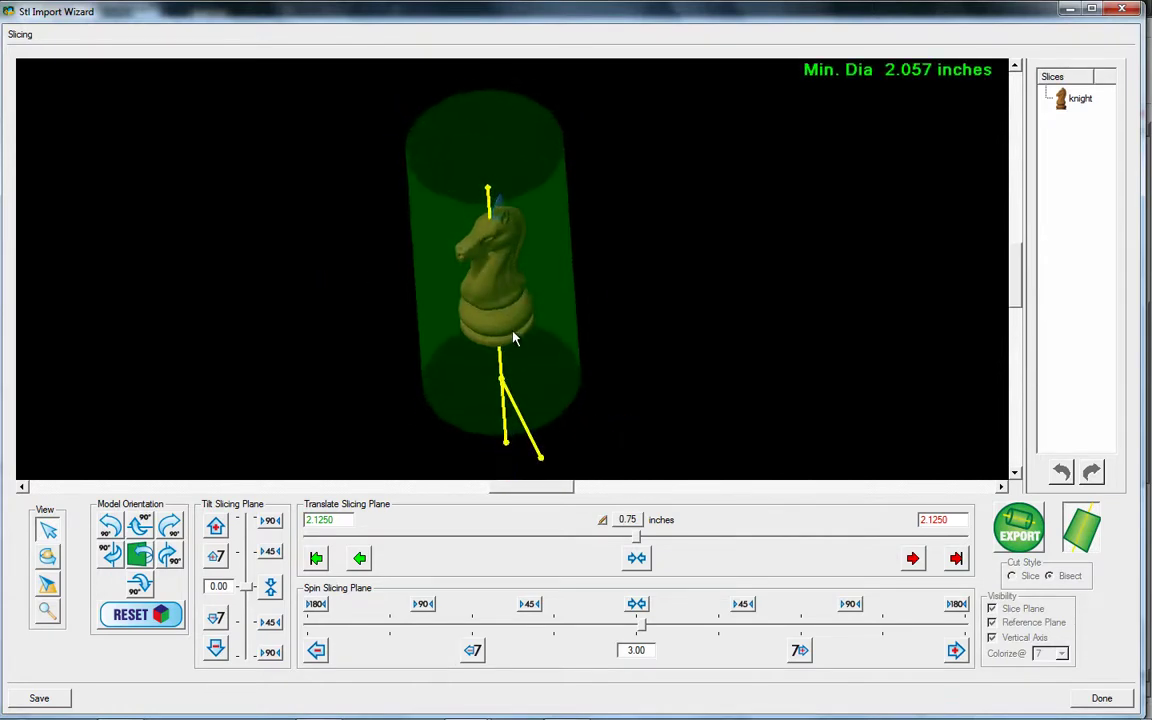
Step: Spin the slicing plane to -7 degrees and shift it off centre
mouse_move(640, 628)
mouse_down()
mouse_move(594, 622)
mouse_move(645, 628)
mouse_up()
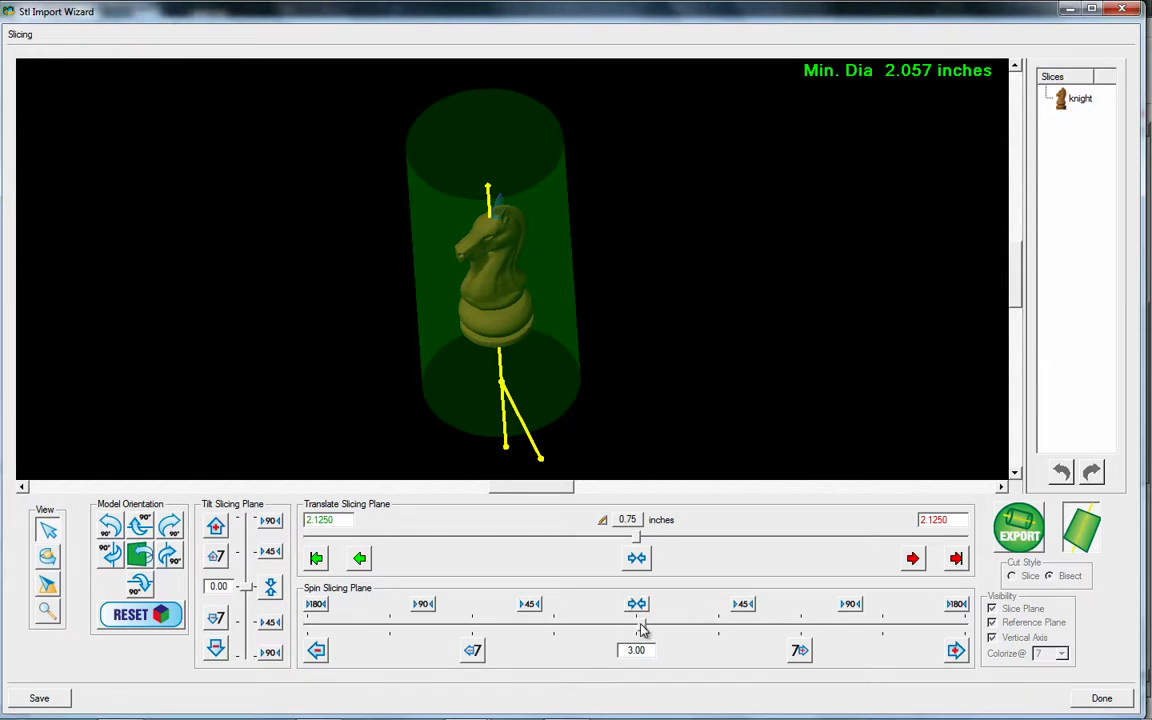
drag(642, 628, 626, 628)
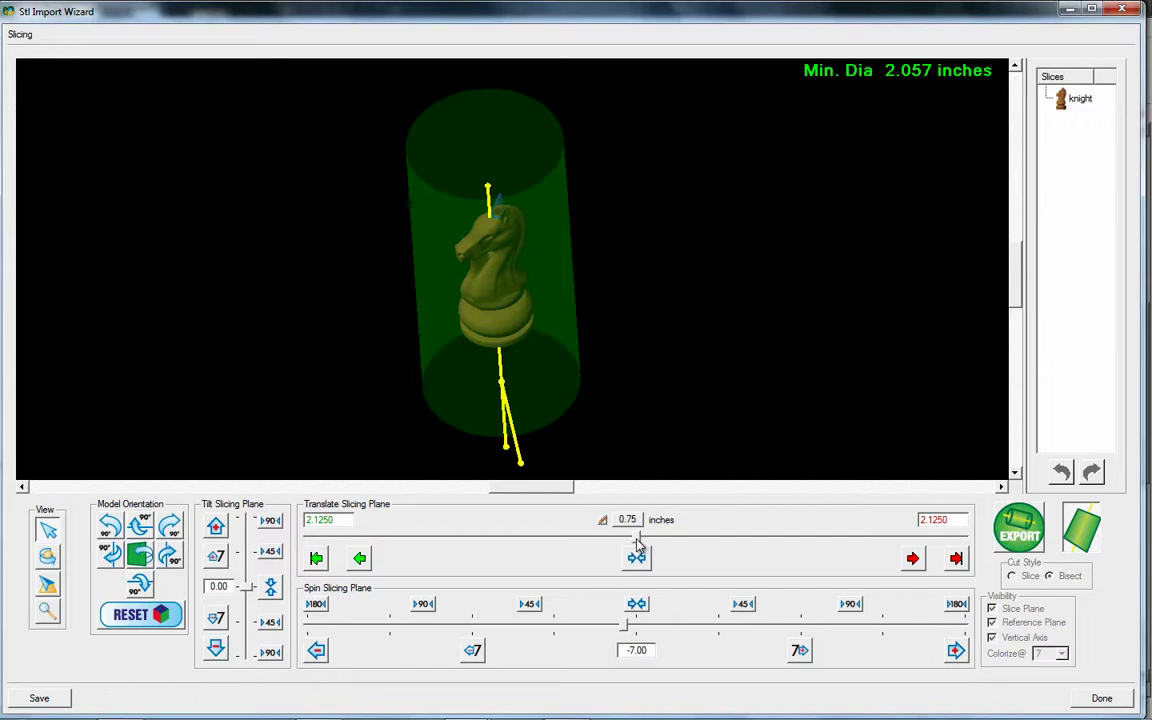
drag(637, 543, 545, 540)
Step: Re-centre the slicing plane so both halves measure 2.1250 inches
drag(450, 352, 712, 347)
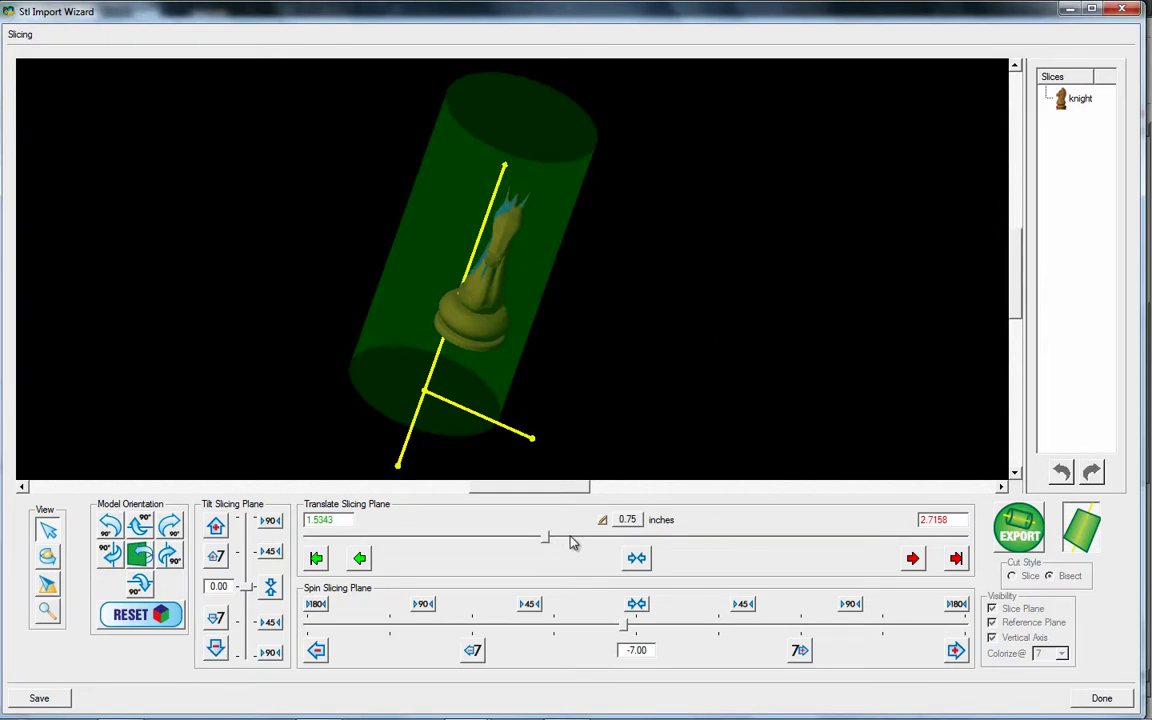
drag(546, 540, 636, 543)
click(638, 558)
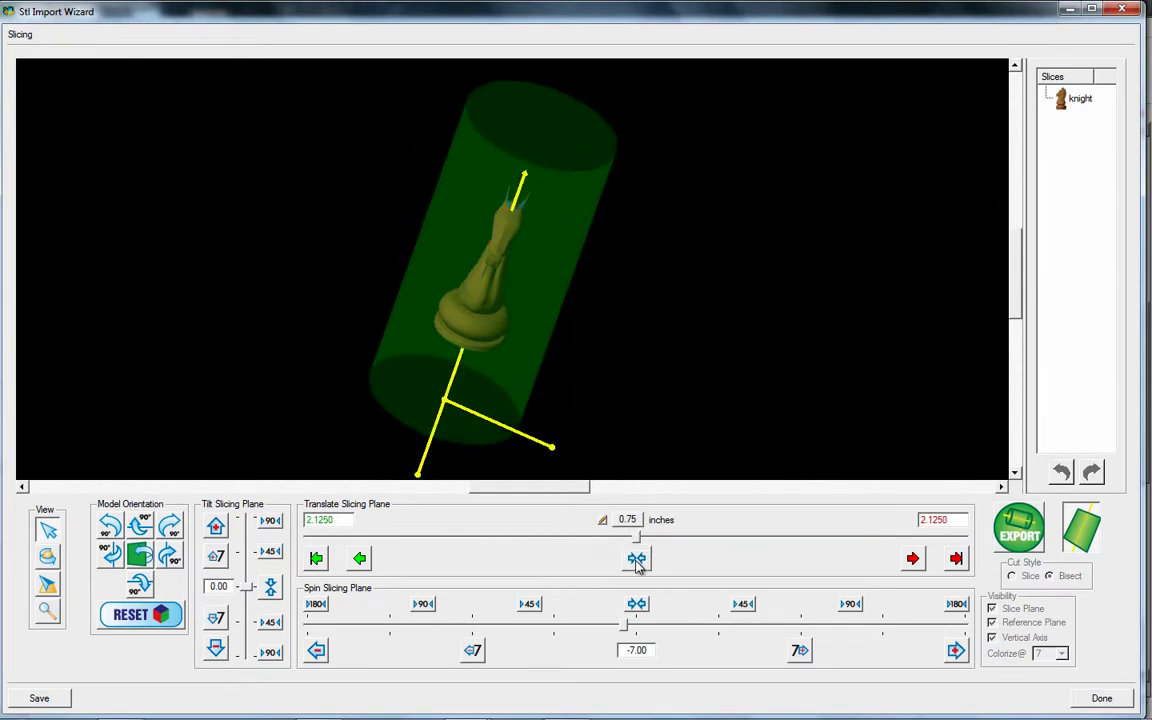
Step: Orbit around the knight to check the centred cut
middle_drag(573, 378, 491, 368)
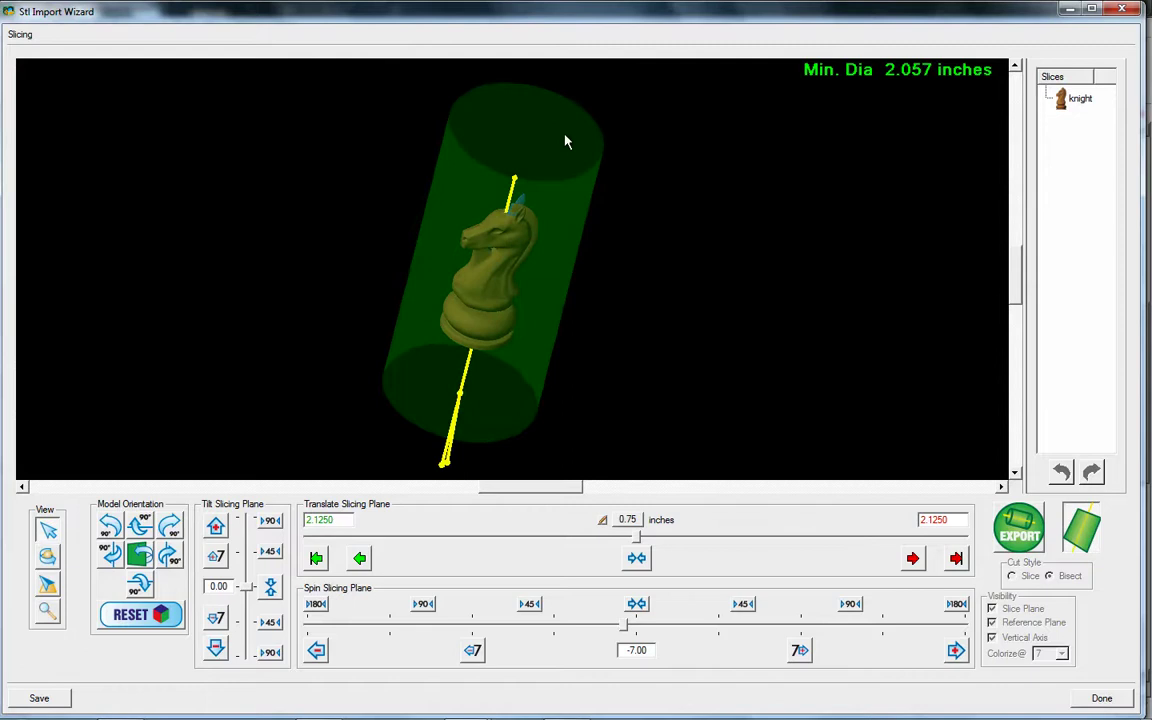
middle_drag(461, 432, 518, 384)
middle_drag(406, 238, 397, 289)
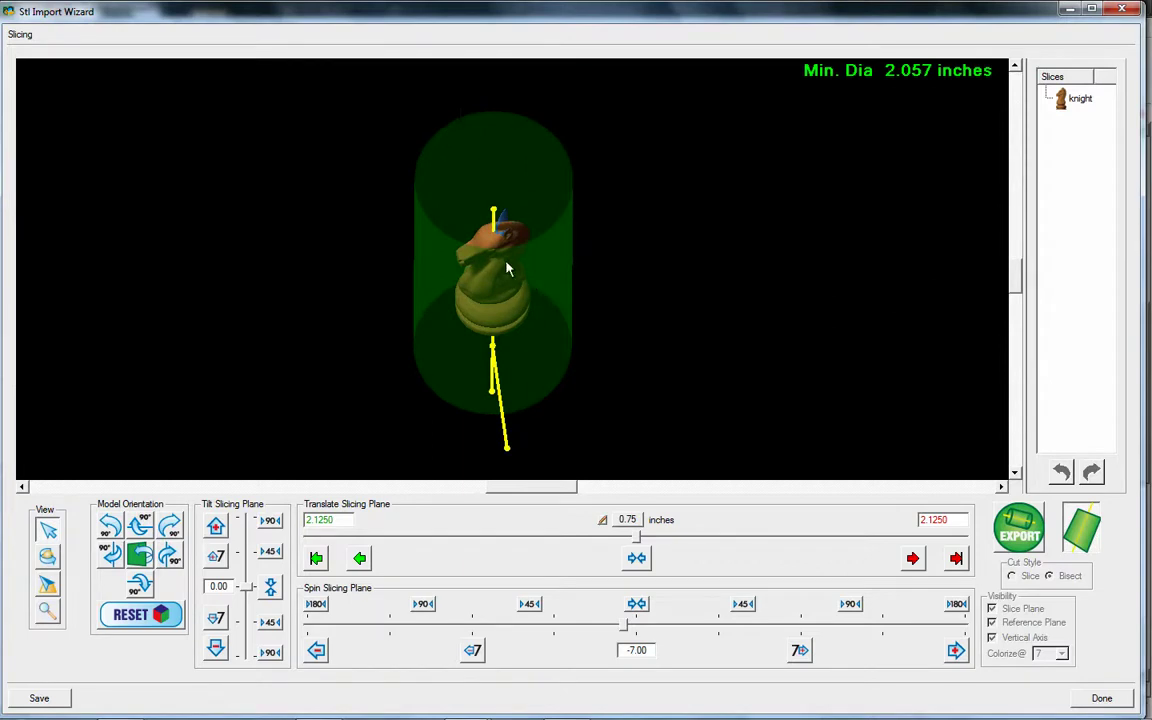
middle_drag(507, 268, 477, 316)
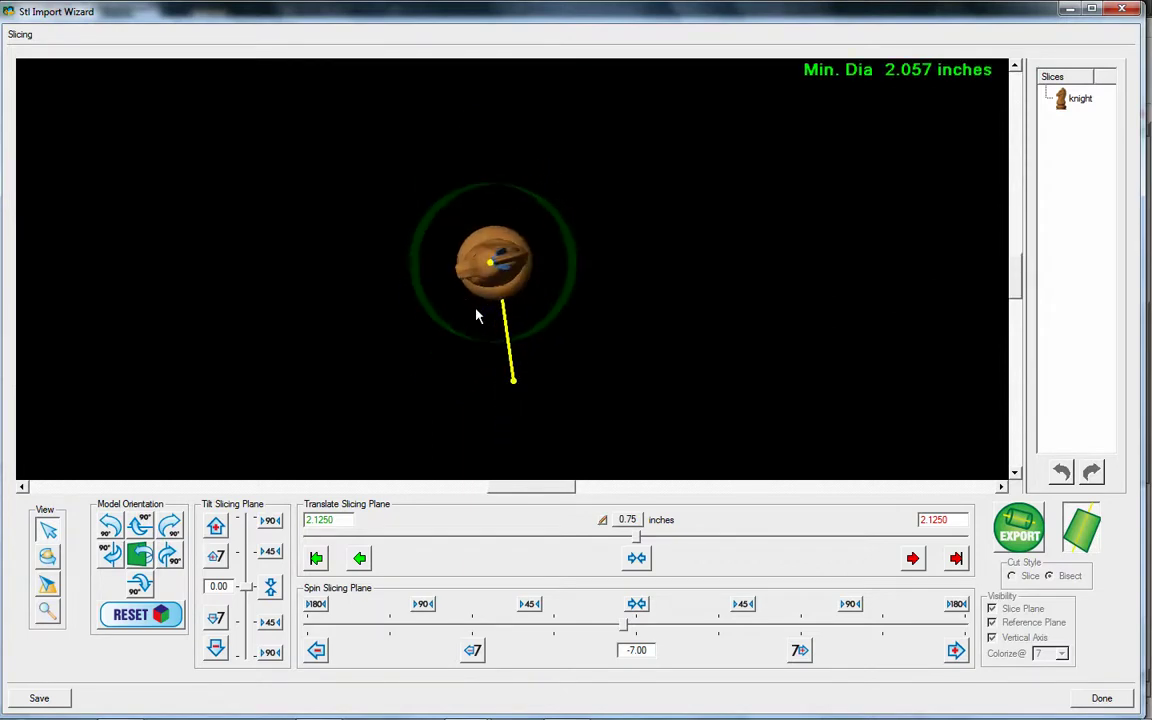
middle_drag(440, 252, 524, 228)
middle_drag(507, 340, 416, 298)
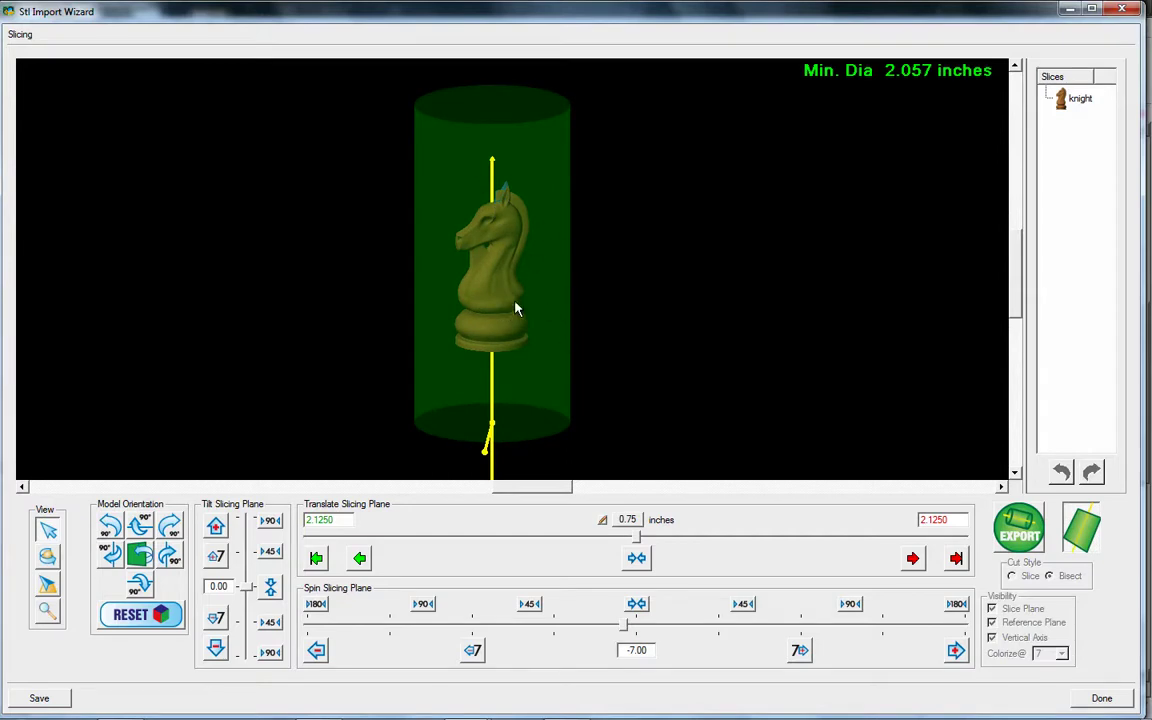
middle_drag(516, 309, 561, 301)
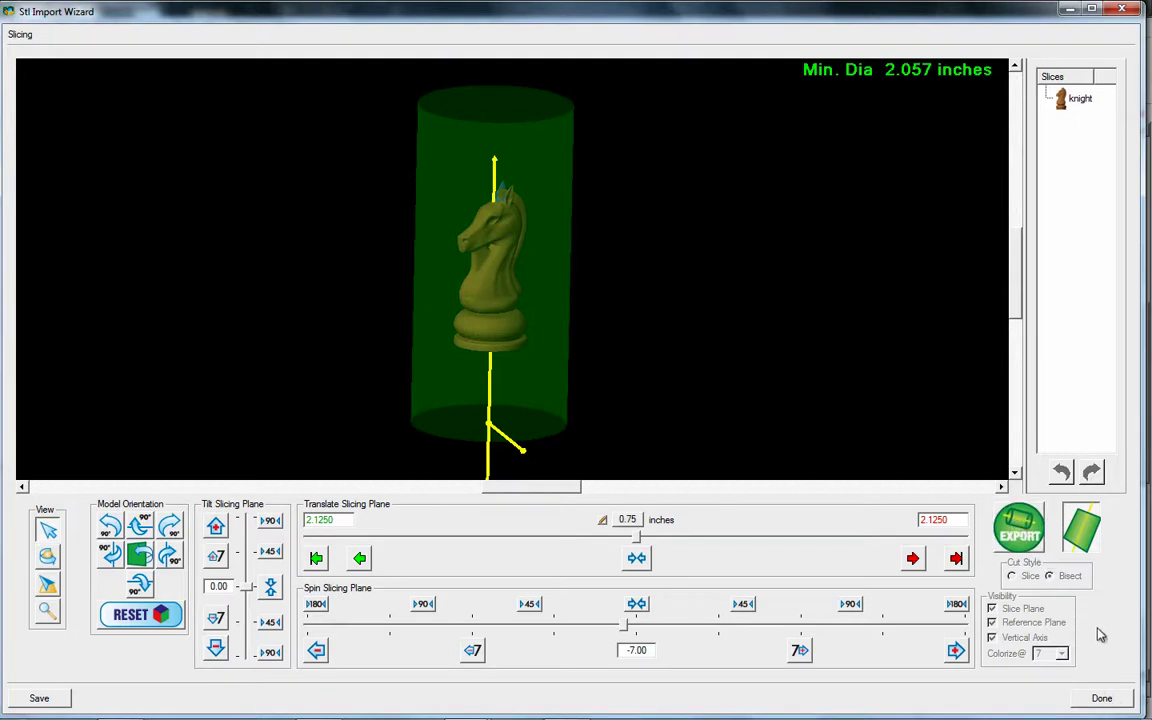
Step: Bisect the knight, finish the import, and inspect the pattern on the rotary board
click(1101, 698)
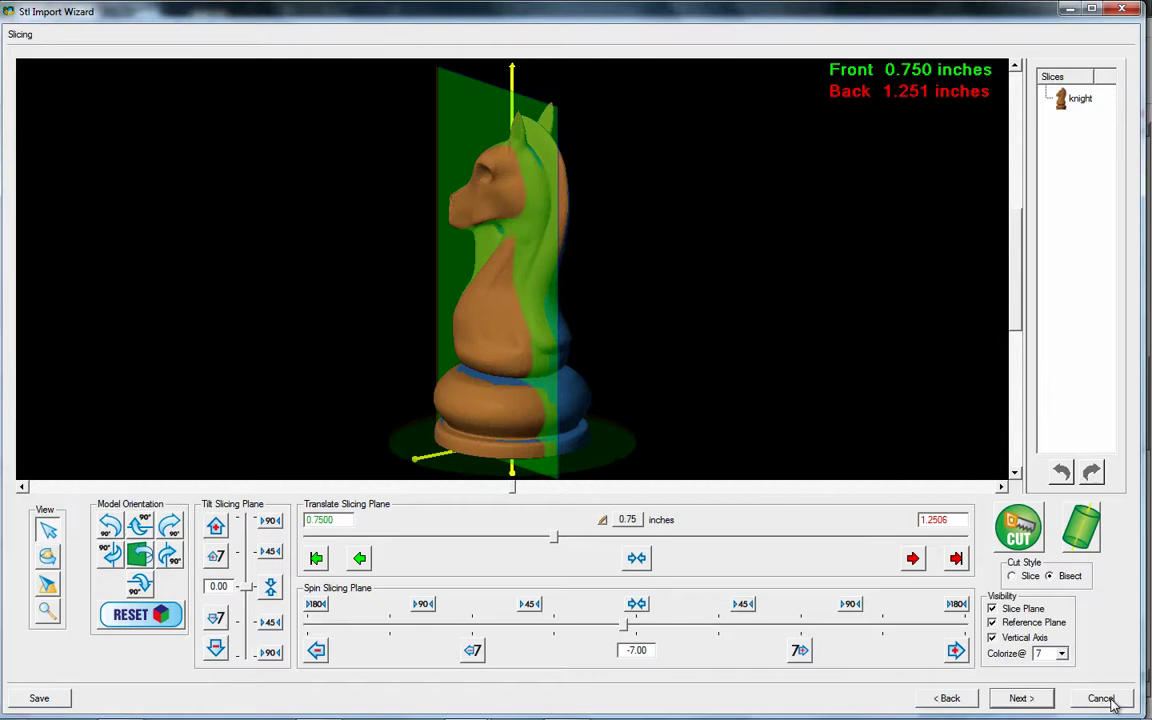
click(1101, 698)
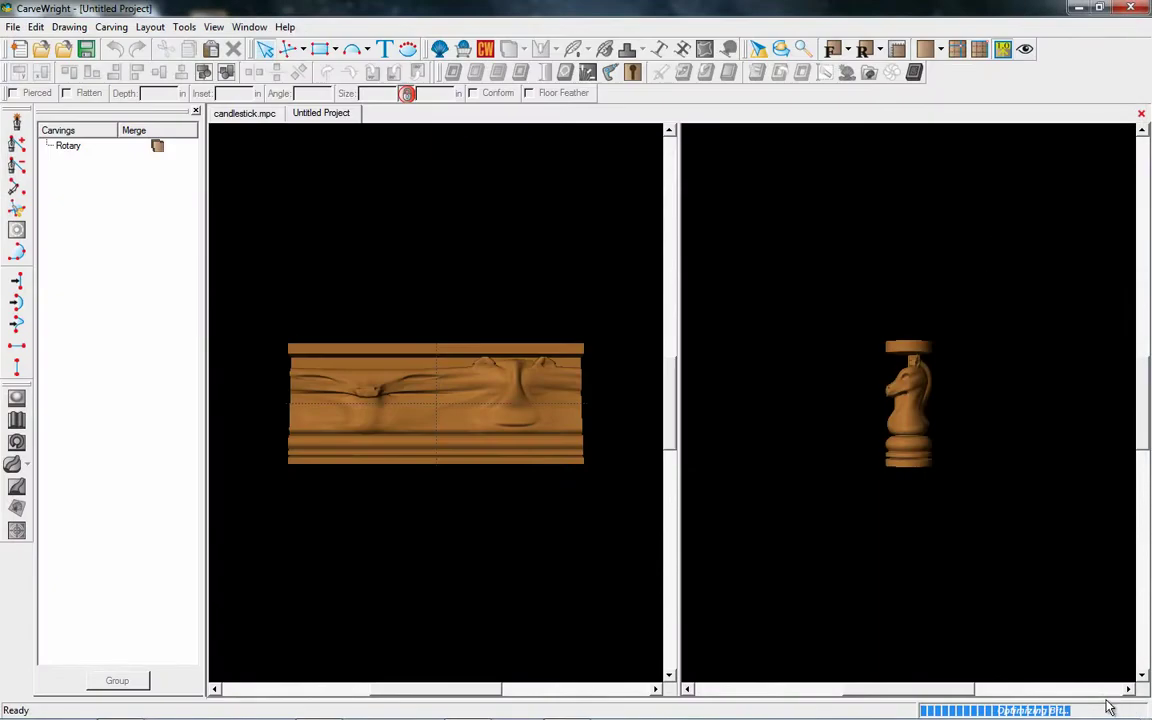
click(416, 412)
scroll(415, 409, up, 1)
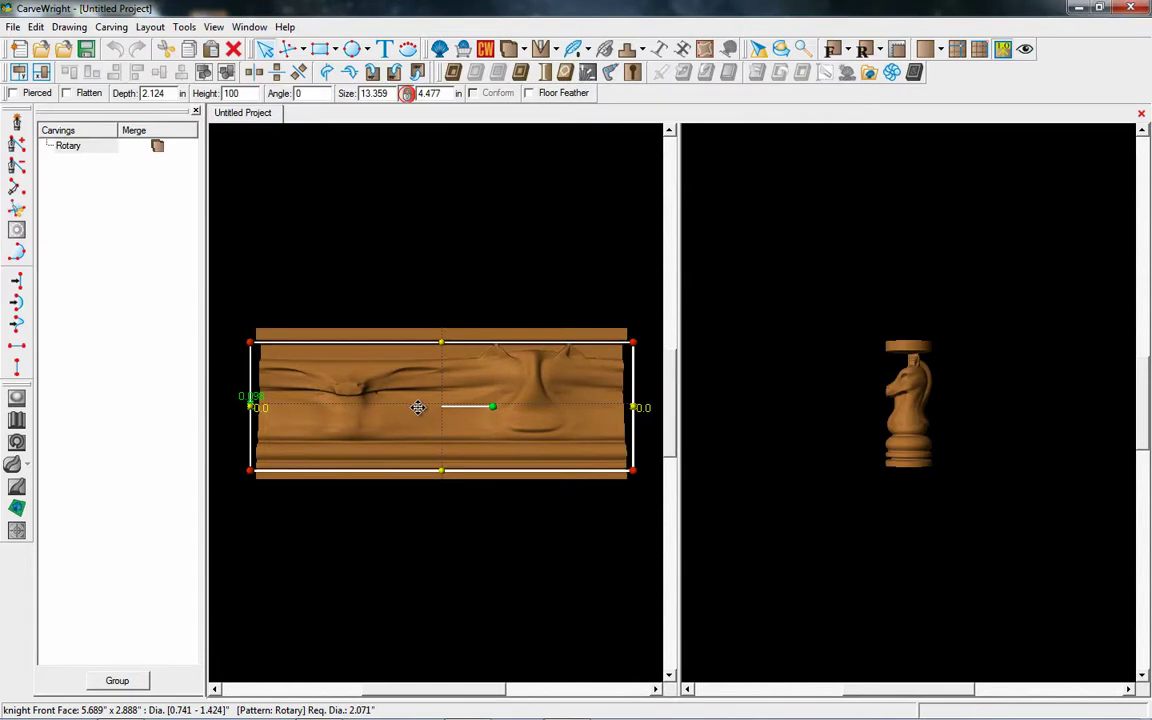
right_drag(426, 387, 501, 316)
click(895, 432)
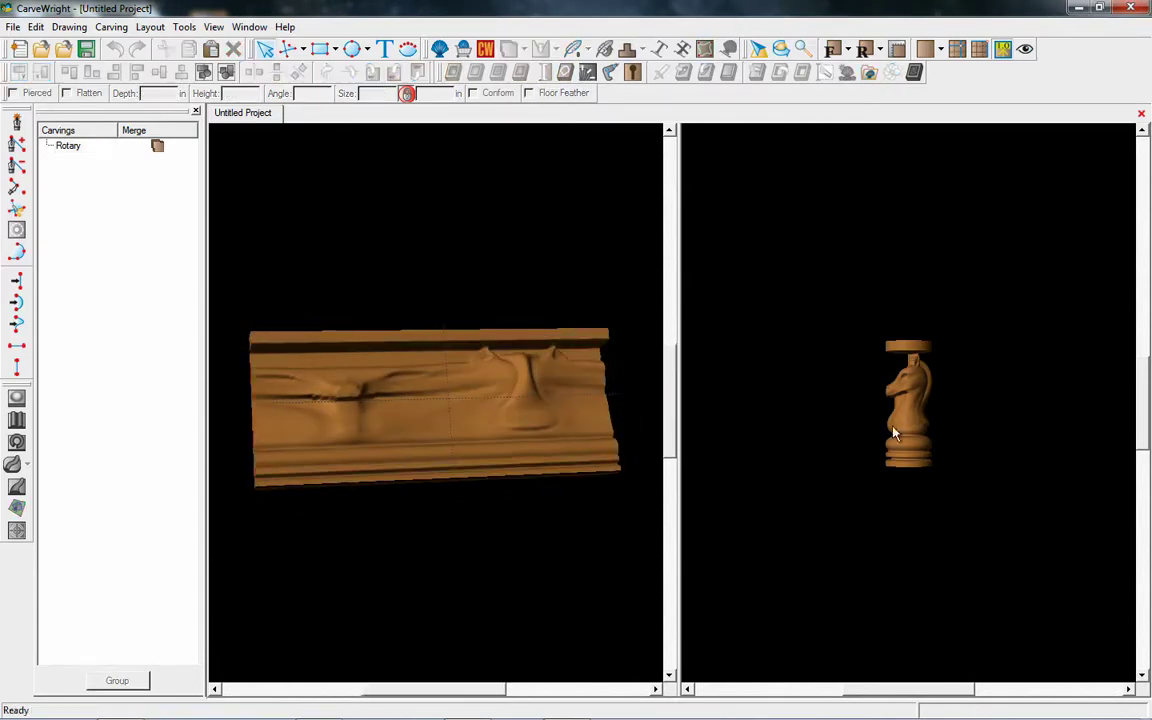
scroll(895, 432, up, 5)
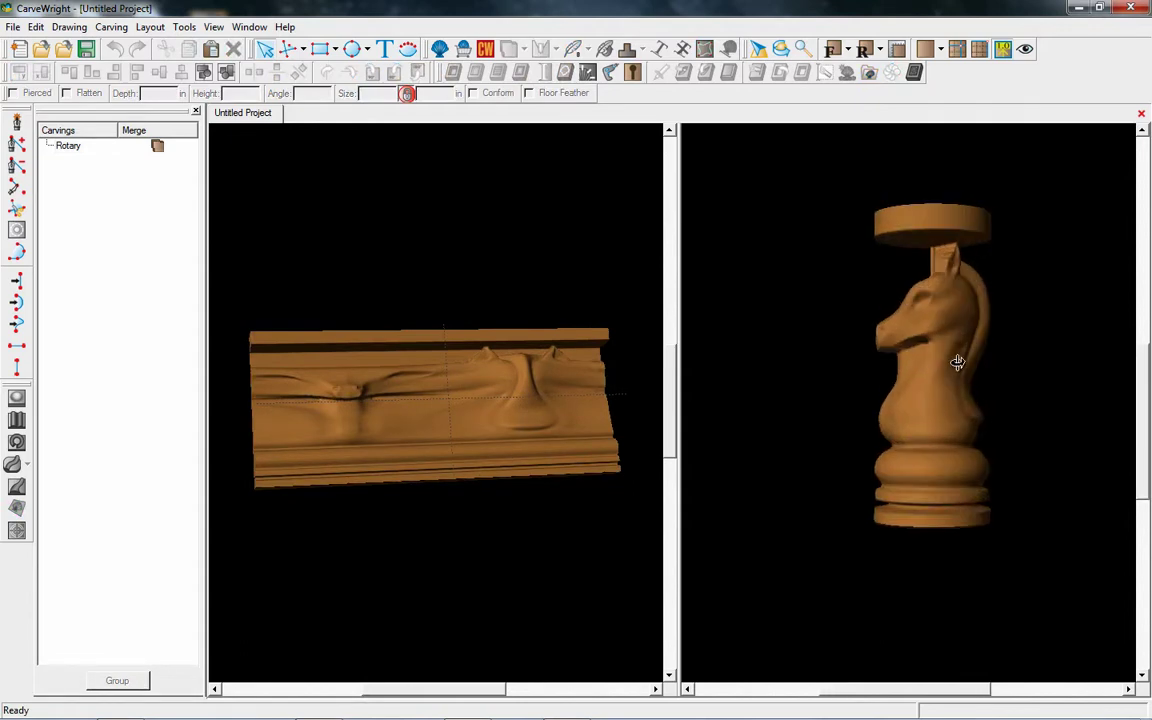
Step: Rotate, pan and zoom the turned 3D knight preview to inspect both sides
right_drag(957, 362, 866, 412)
middle_drag(992, 401, 914, 399)
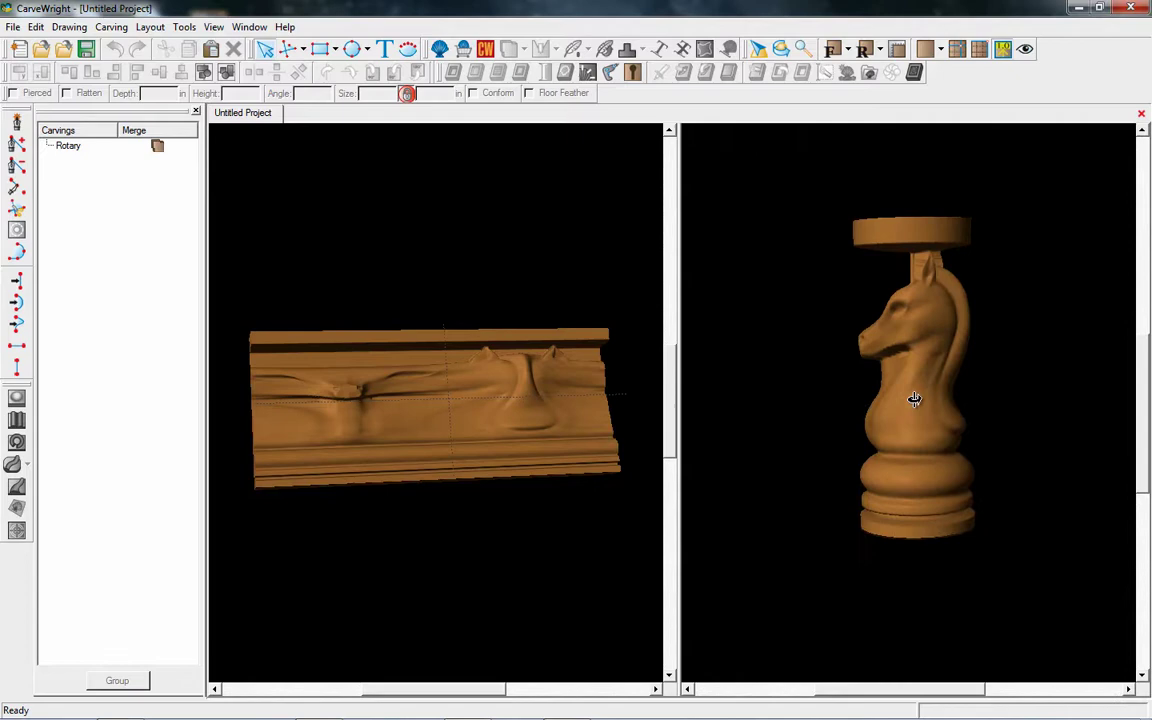
scroll(897, 262, up, 2)
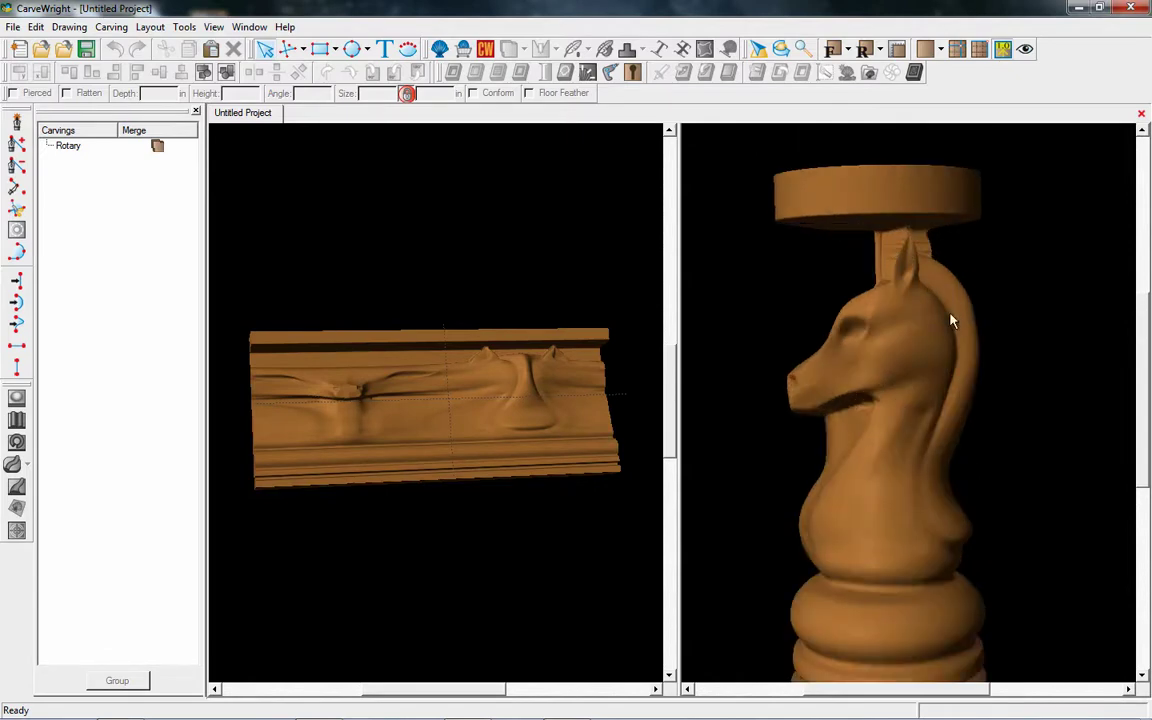
right_drag(941, 321, 845, 287)
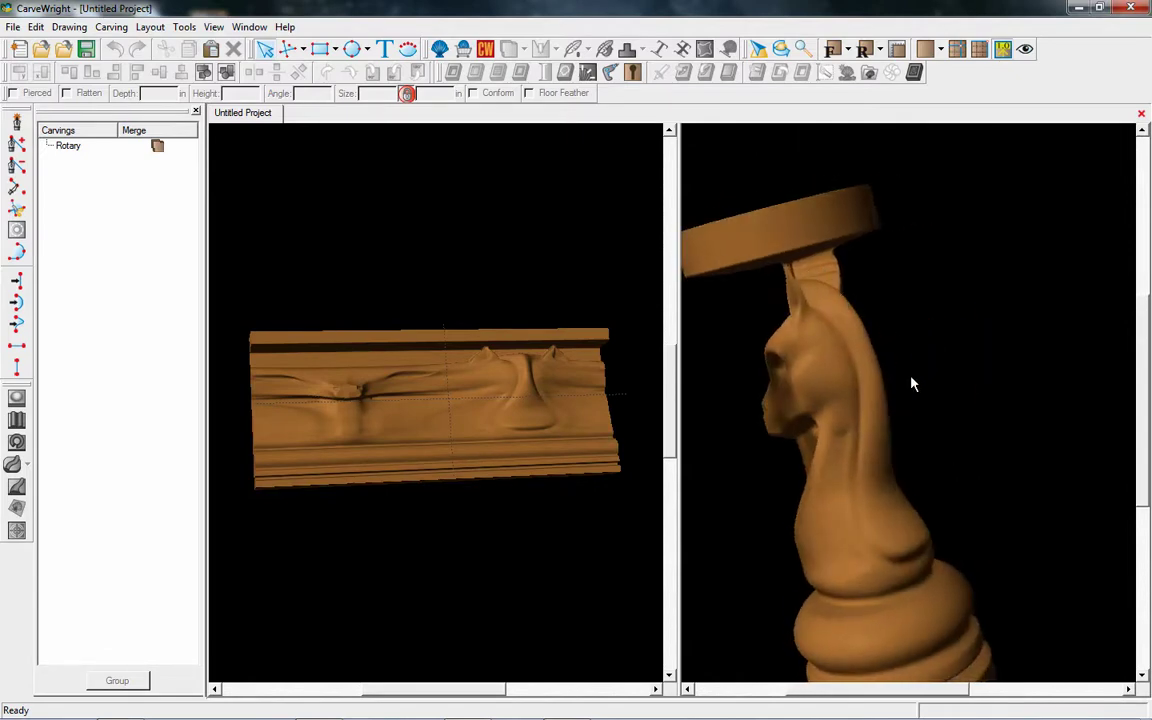
right_drag(912, 383, 799, 280)
right_drag(845, 386, 840, 422)
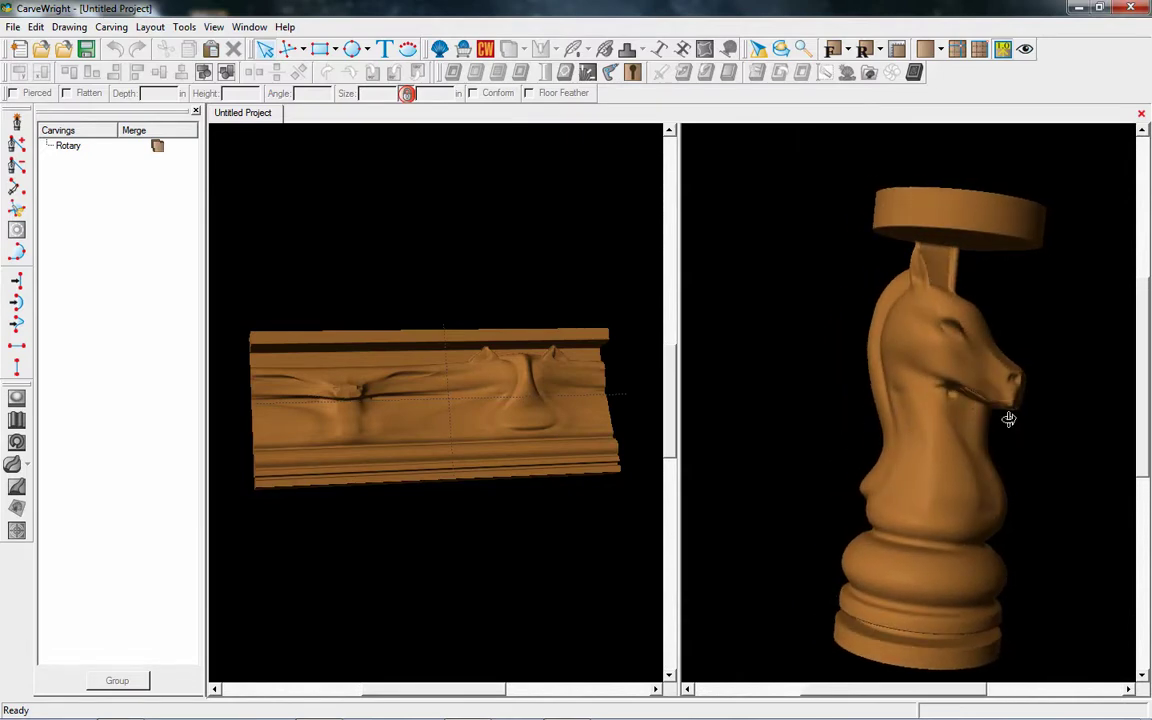
right_drag(1009, 418, 860, 465)
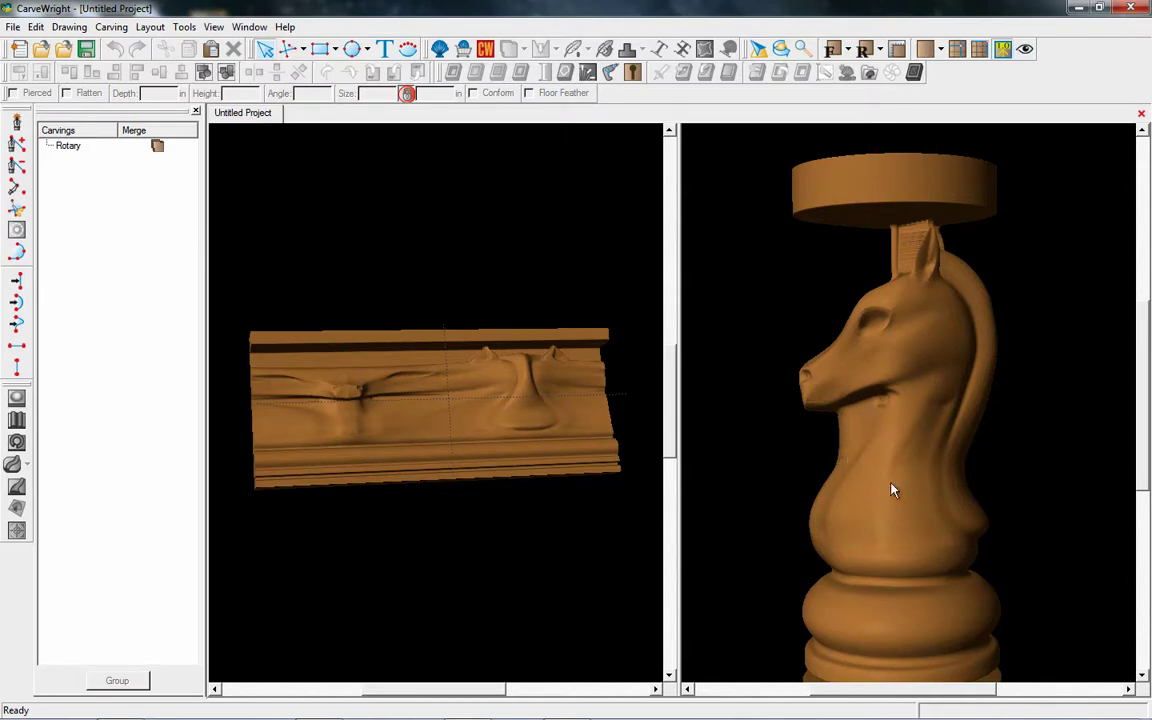
scroll(910, 525, down, 3)
scroll(915, 480, up, 2)
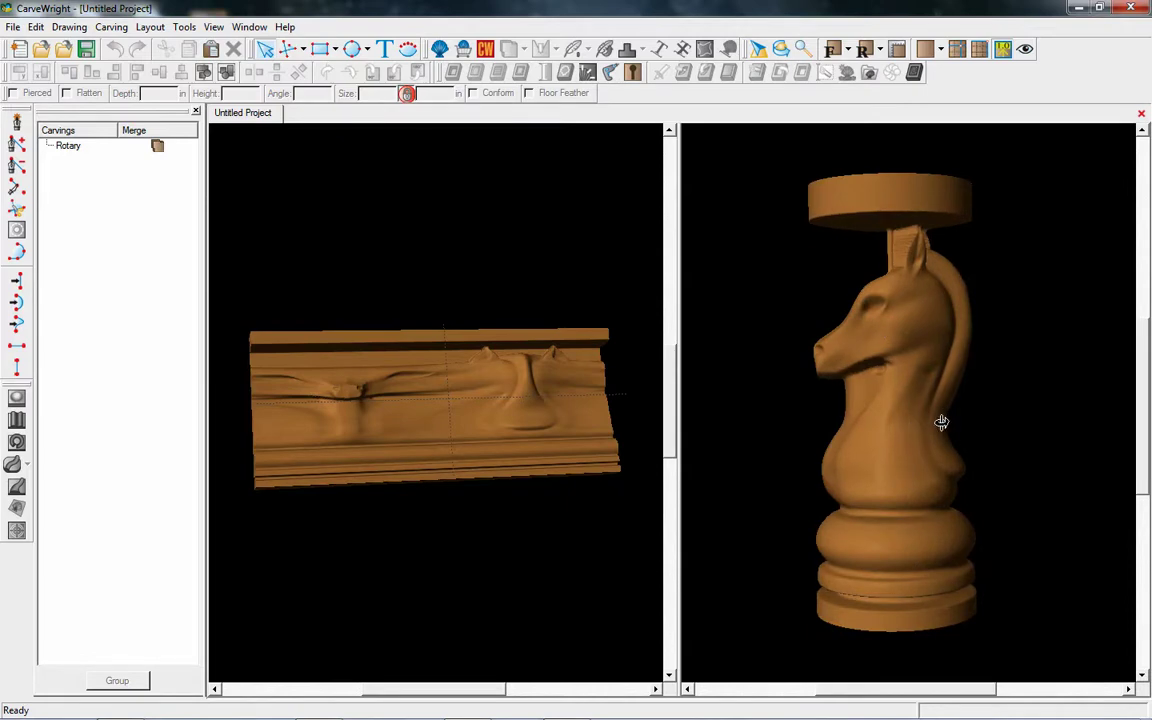
middle_drag(941, 422, 954, 432)
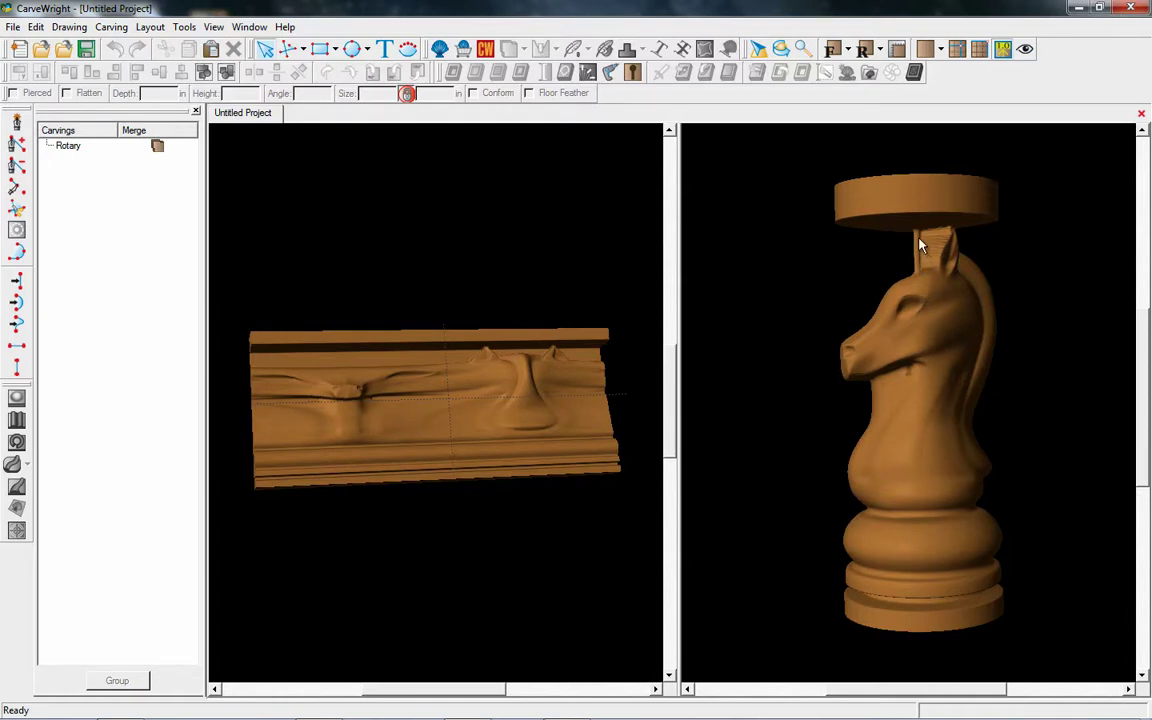
mouse_move(934, 314)
mouse_down()
mouse_move(964, 314)
mouse_move(951, 257)
mouse_move(940, 300)
mouse_up()
Step: Tumble the rotary carving view to a new angle
drag(267, 383, 375, 370)
drag(407, 325, 522, 419)
drag(612, 440, 650, 433)
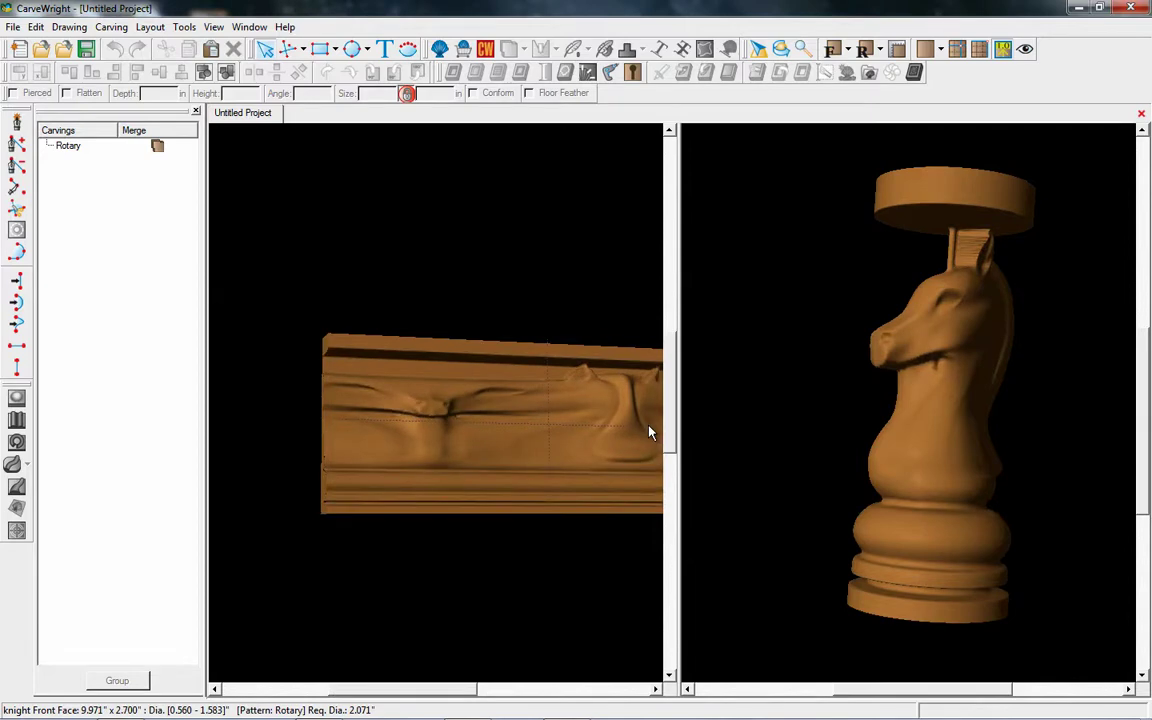
Step: Draw a rectangle region over the carving and set its depth to 1.900
click(320, 48)
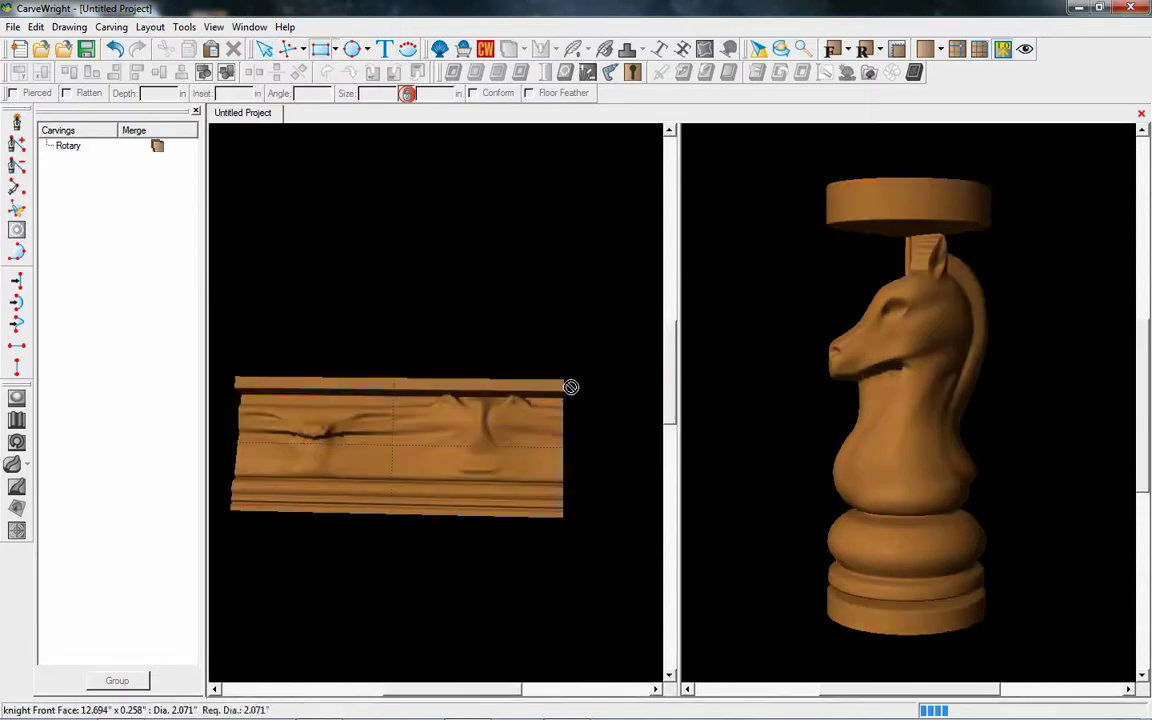
drag(563, 385, 231, 430)
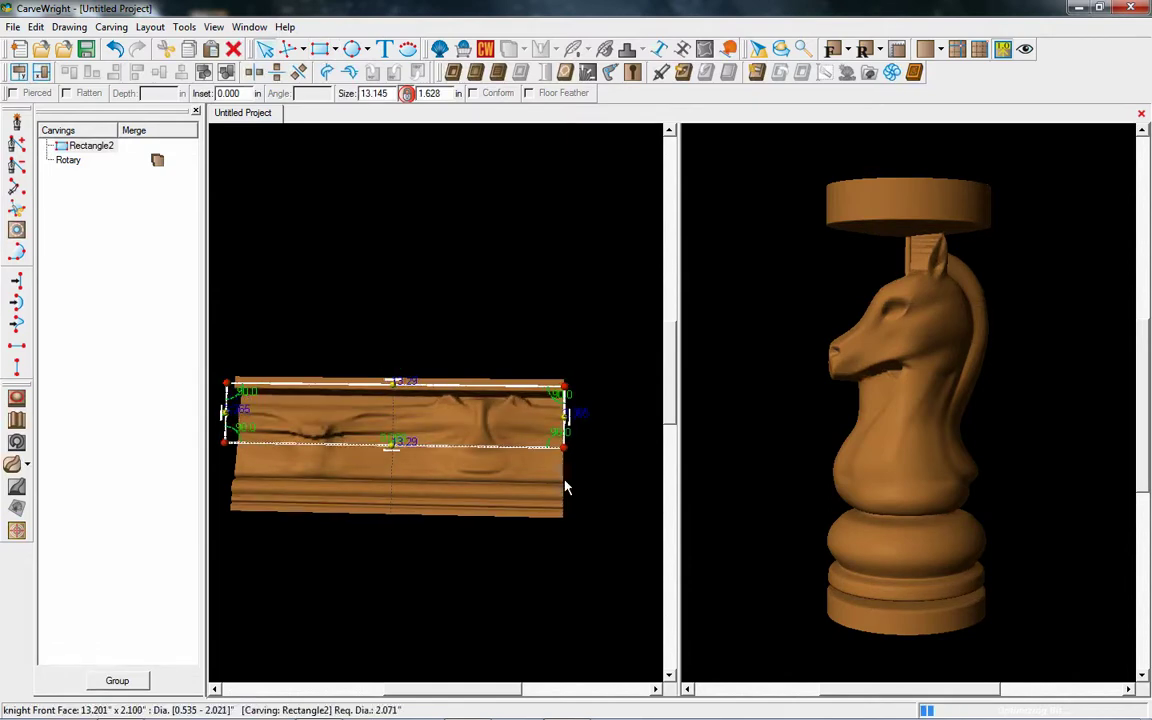
drag(565, 487, 573, 524)
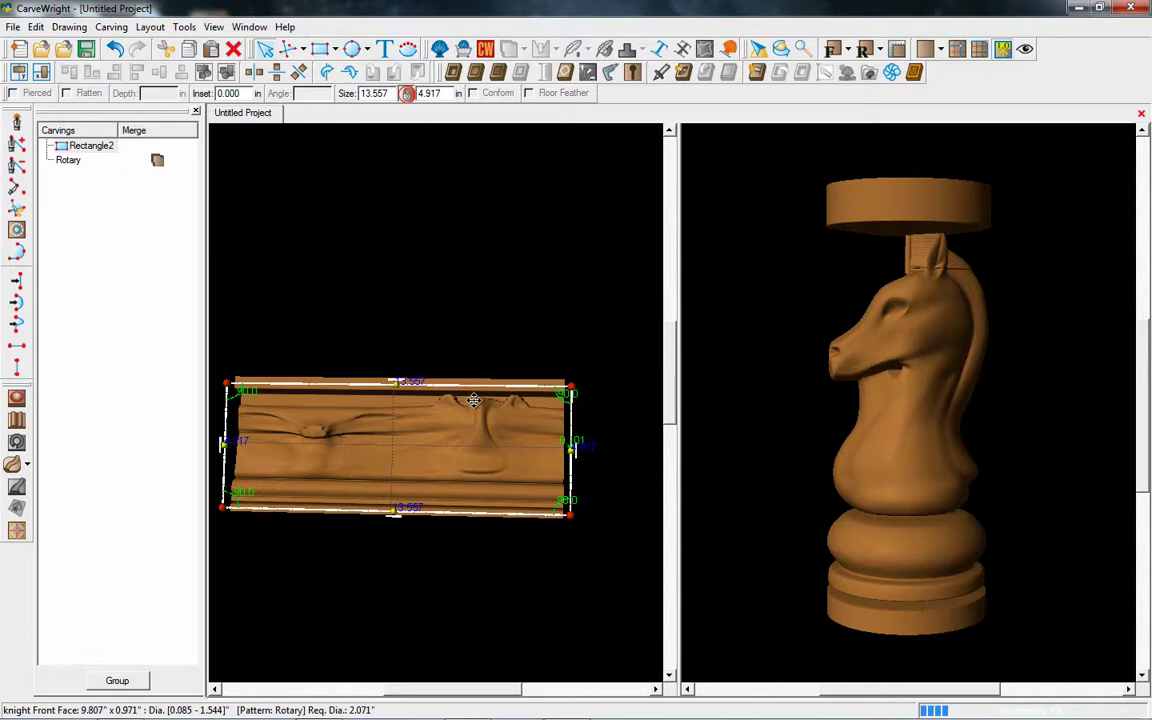
click(455, 75)
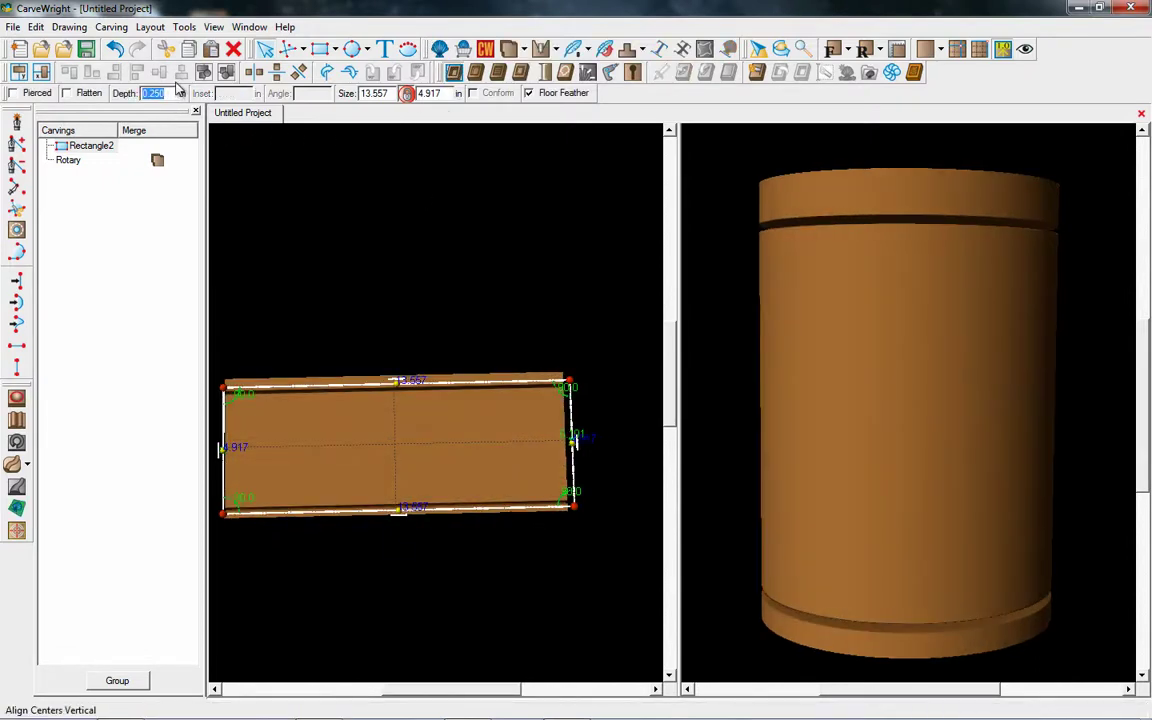
text(1.75)
key(Return)
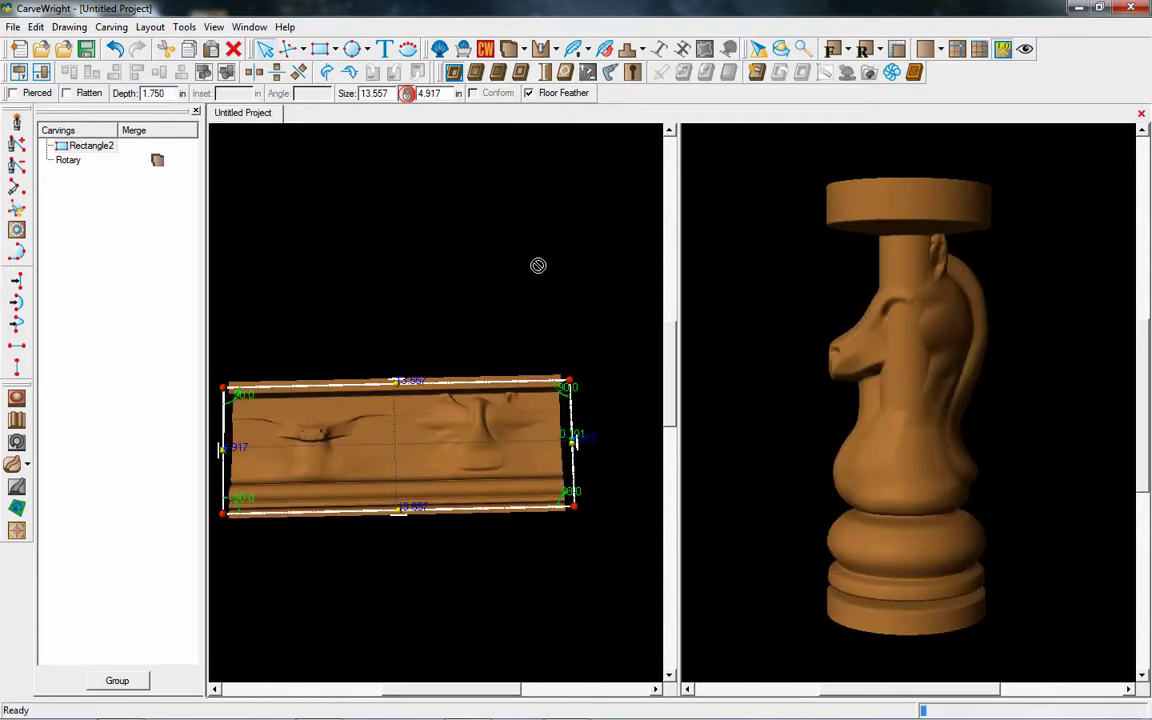
double_click(171, 93)
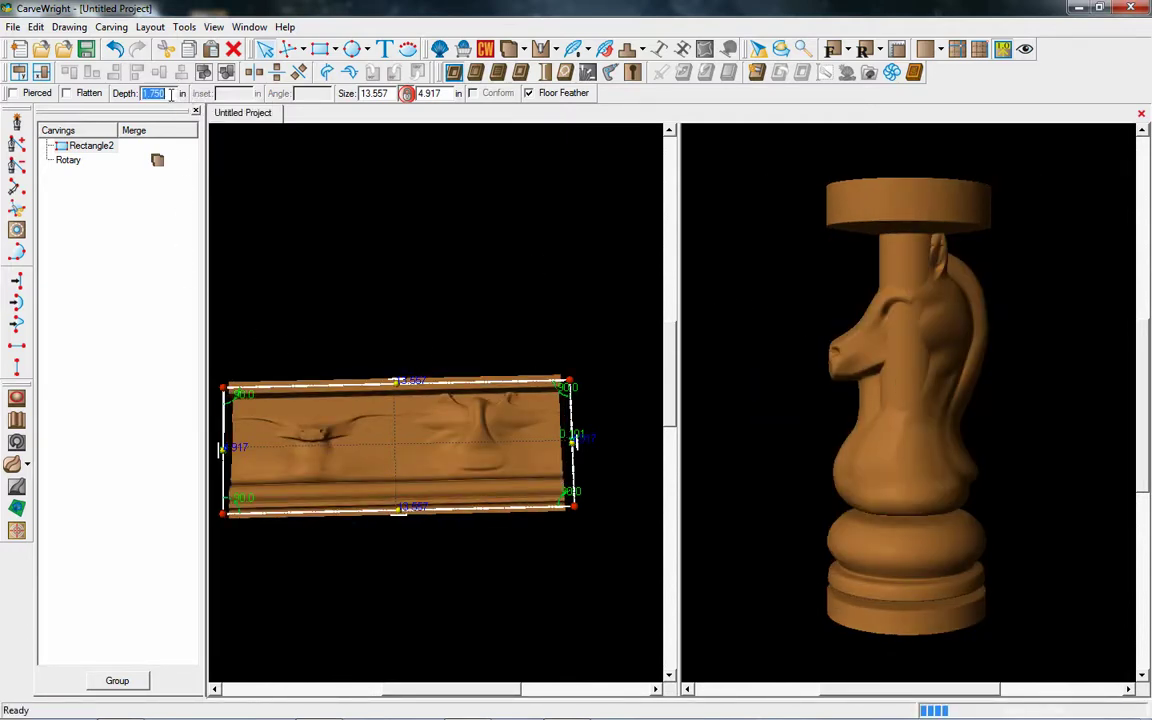
text(1.9)
key(Return)
Step: Narrow the region to a top strip, copy it to the bottom edge, and check the preview
drag(903, 445, 955, 388)
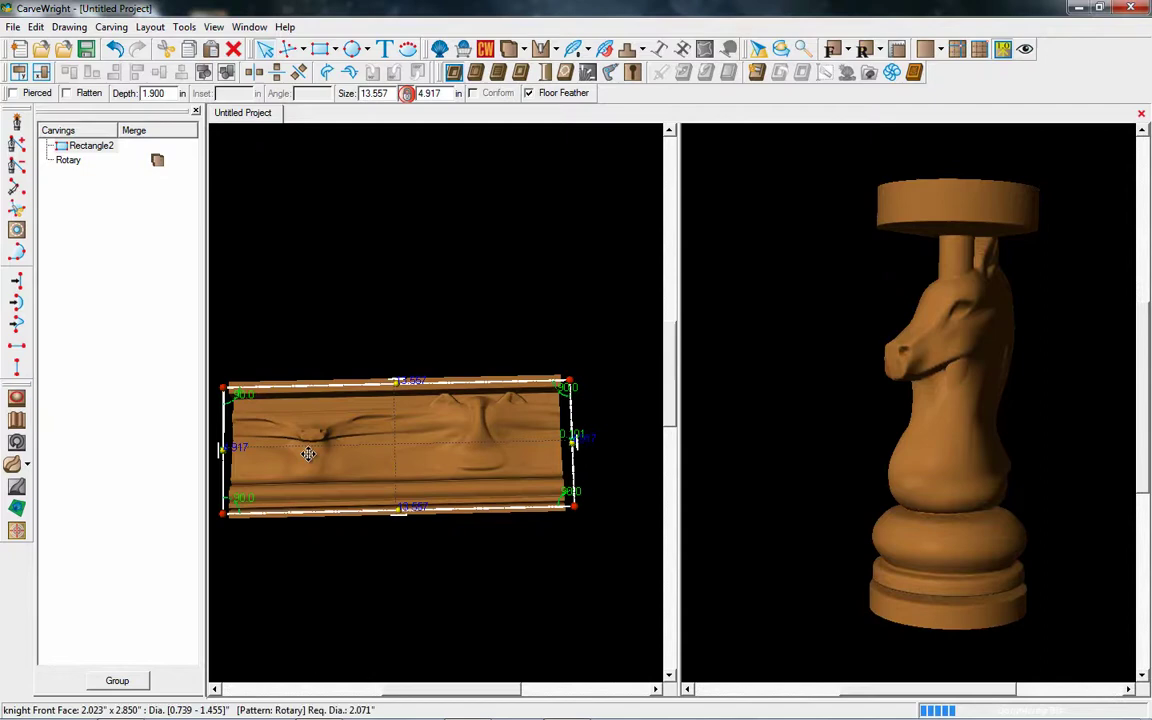
drag(401, 517, 400, 414)
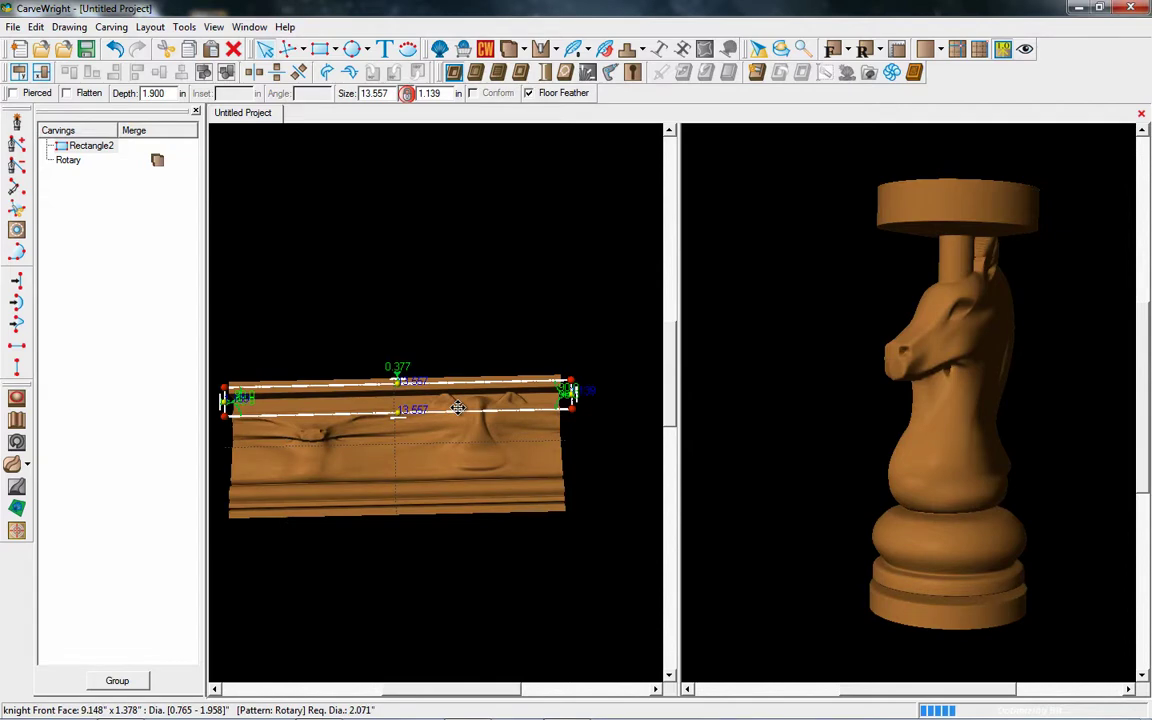
ctrl+drag(457, 407, 439, 501)
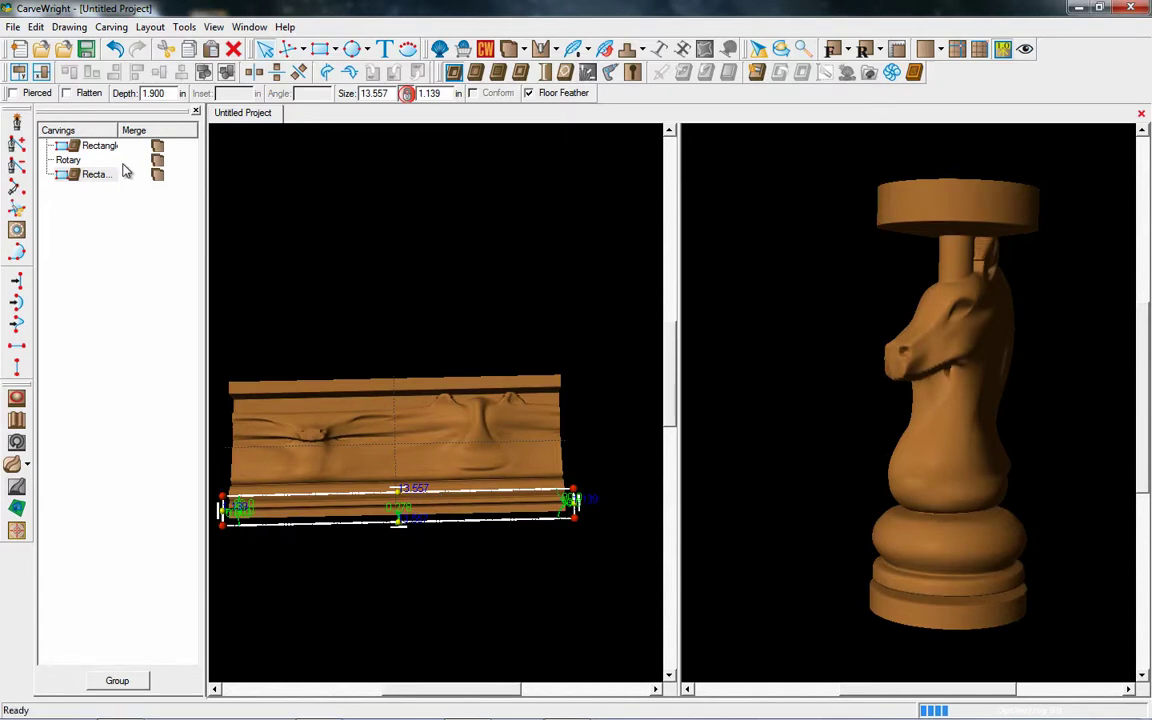
click(95, 146)
drag(988, 585, 918, 588)
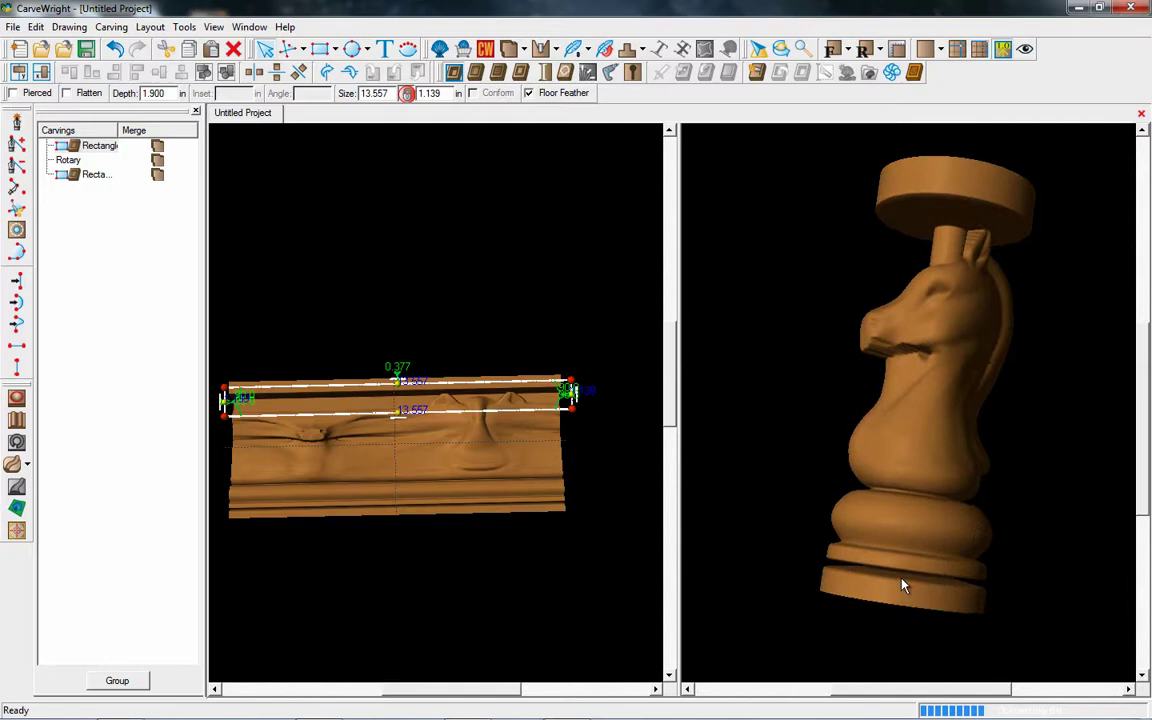
drag(877, 483, 924, 438)
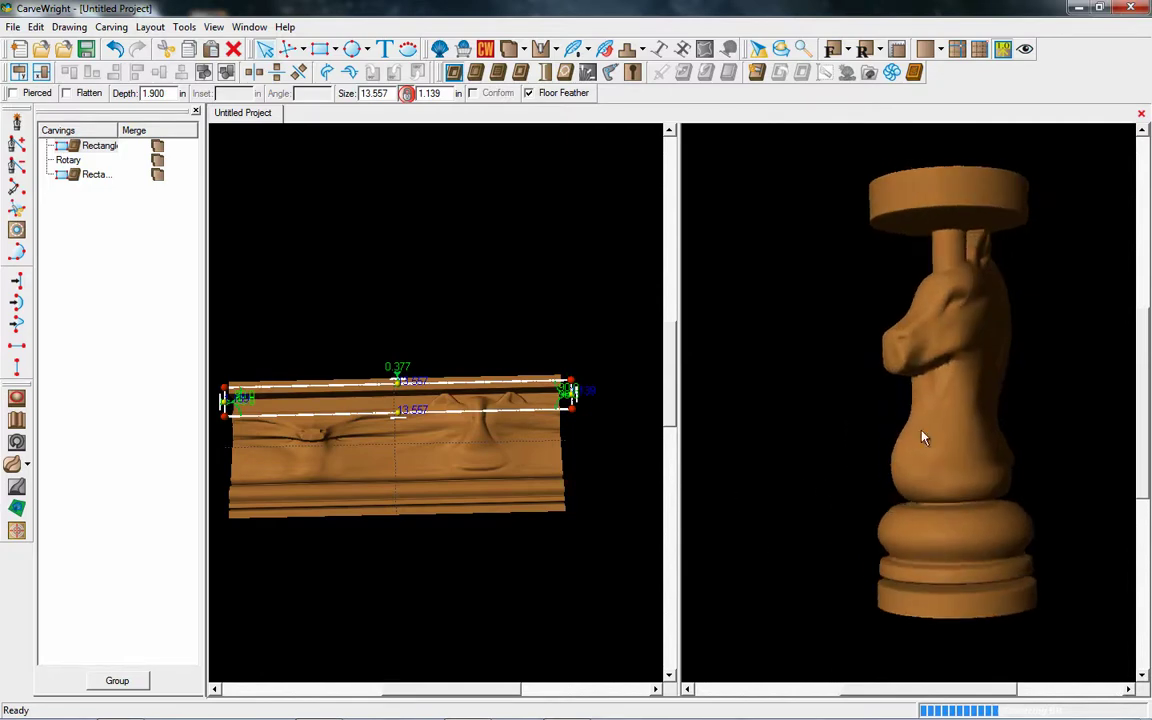
scroll(465, 470, down, 2)
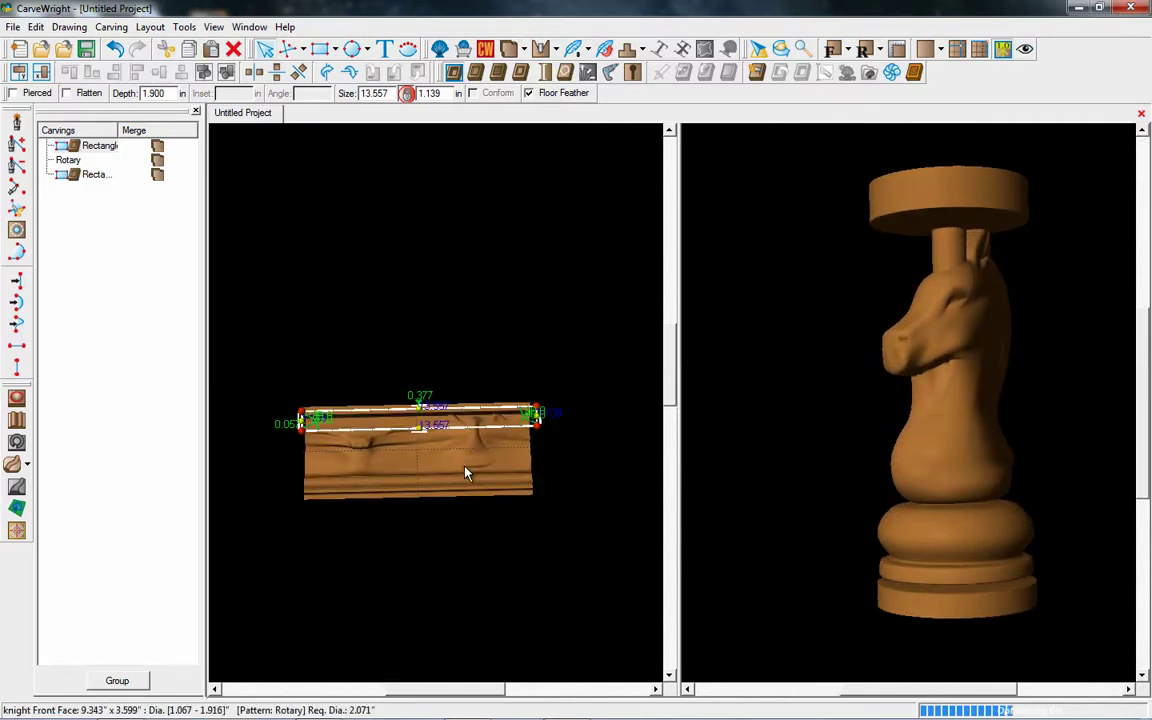
click(525, 357)
scroll(442, 429, up, 2)
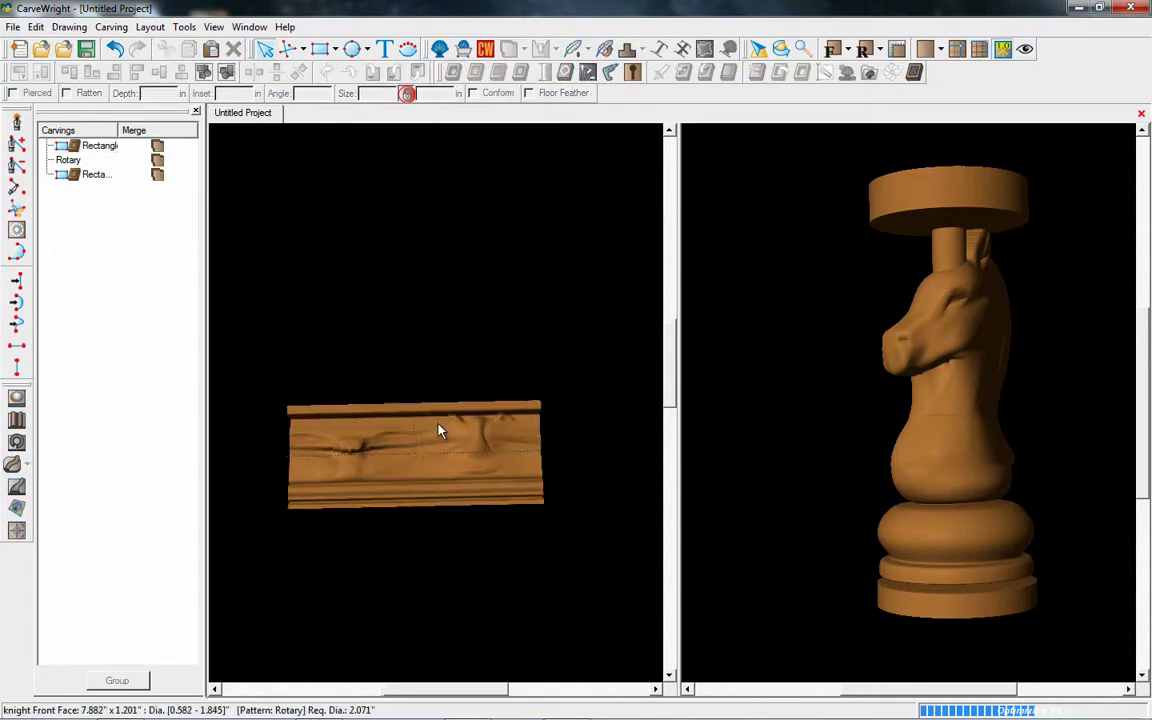
Step: Set the rotary board to 12 in long, 4.250 in diameter, with a 0.5-inch part-off diameter
right_click(480, 408)
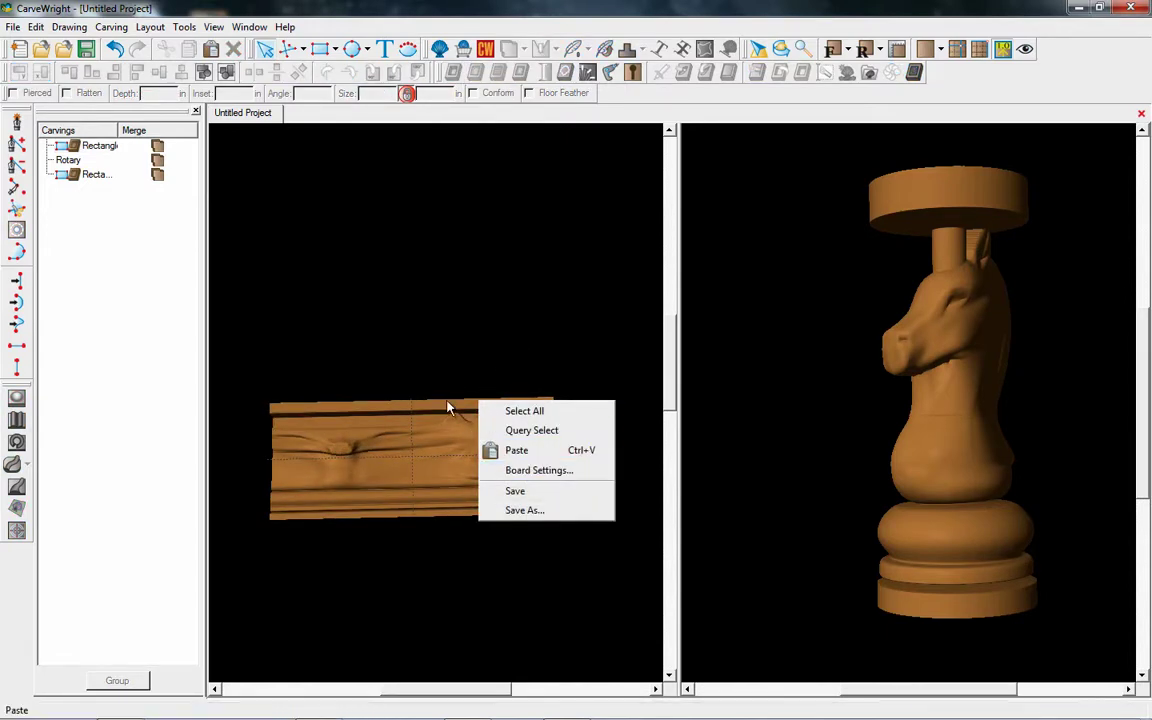
click(35, 26)
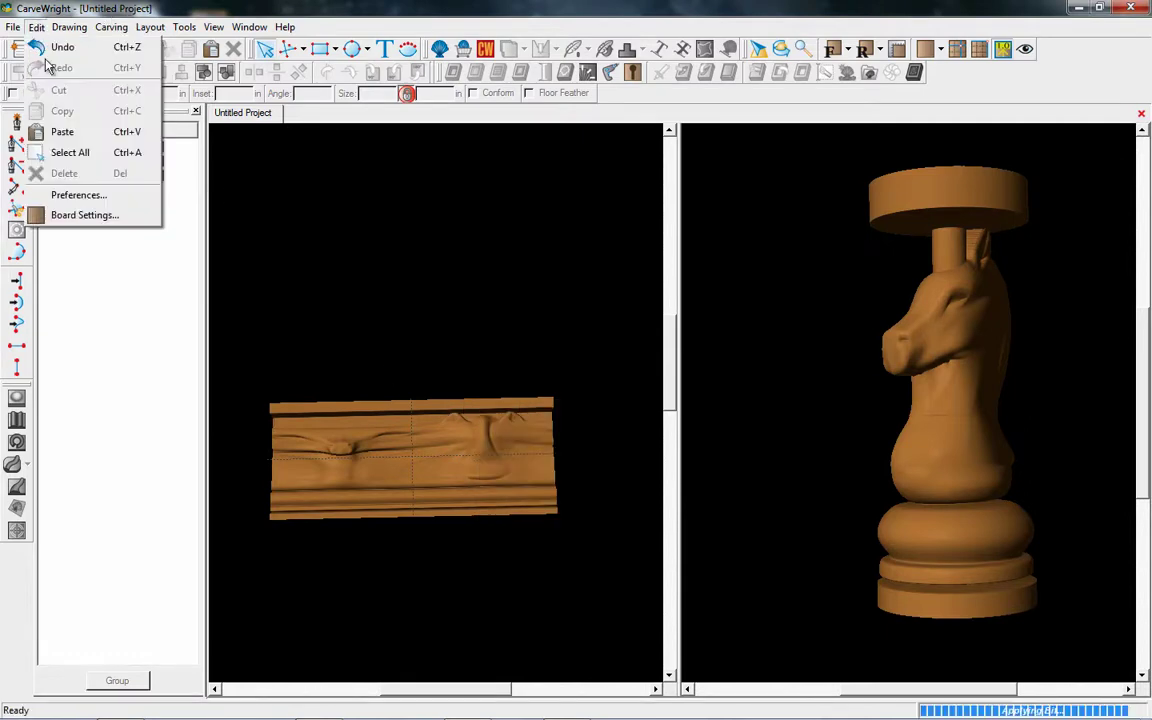
click(110, 216)
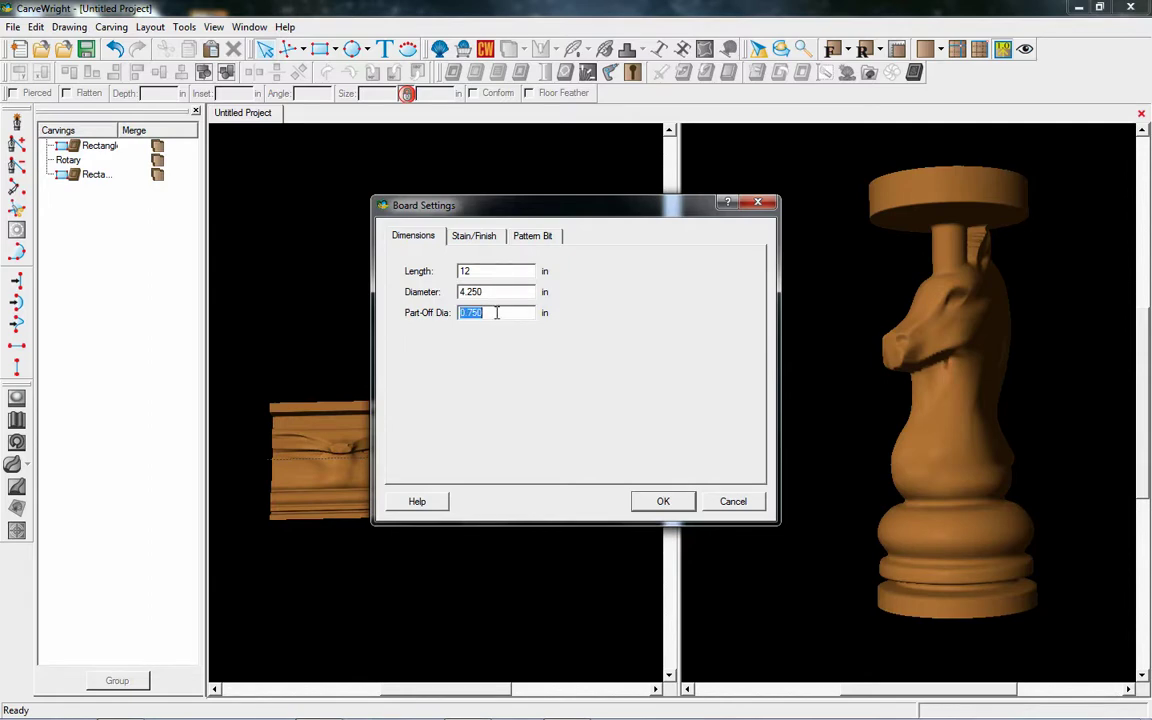
key(BackSpace)
click(665, 503)
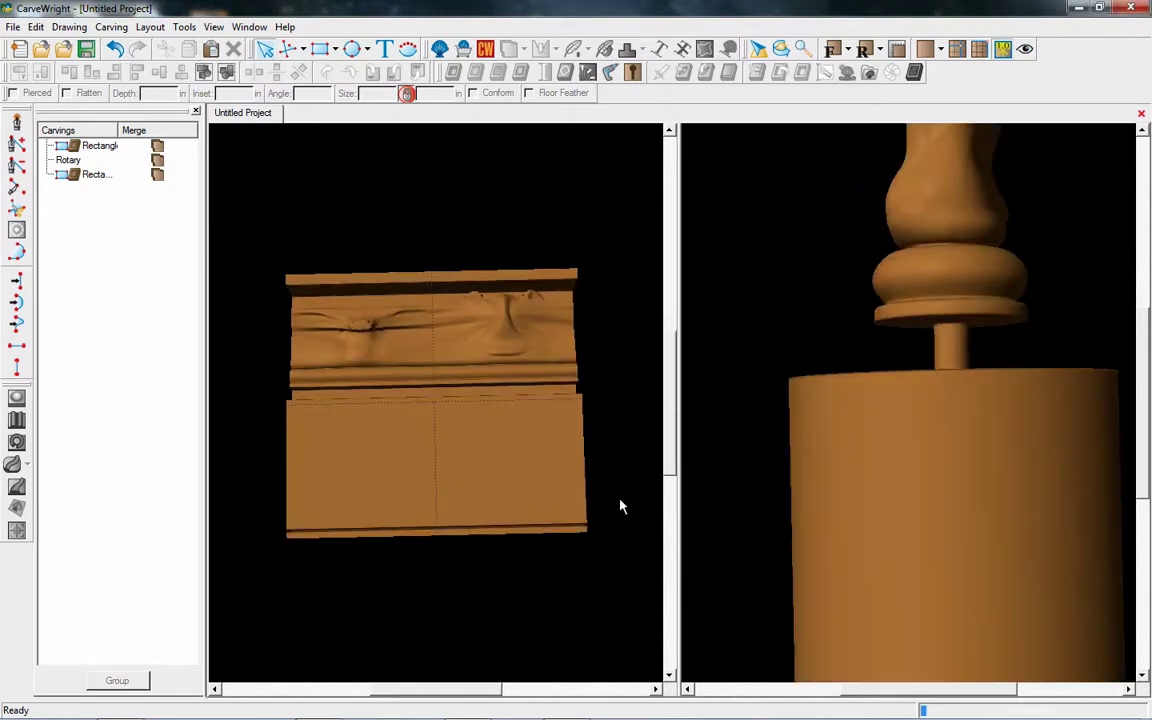
Step: Stretch the lower support region to the board's end, making it 13.557 × 7.623 in
scroll(1020, 362, down, 4)
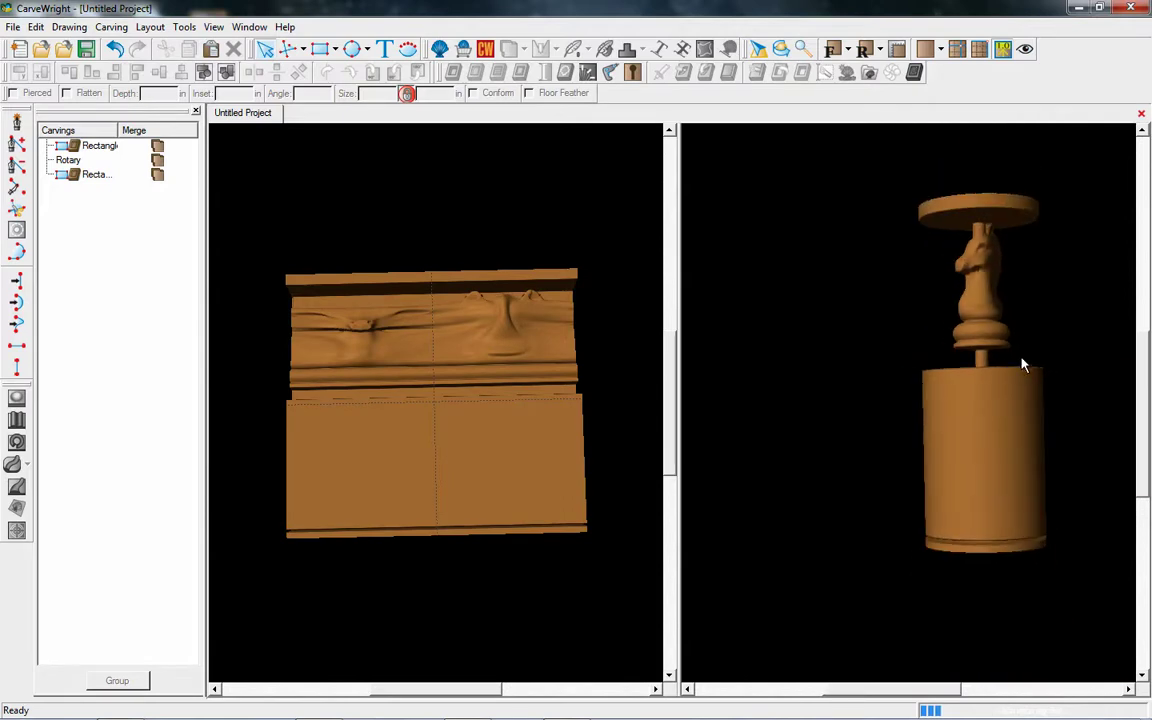
drag(1047, 347, 955, 266)
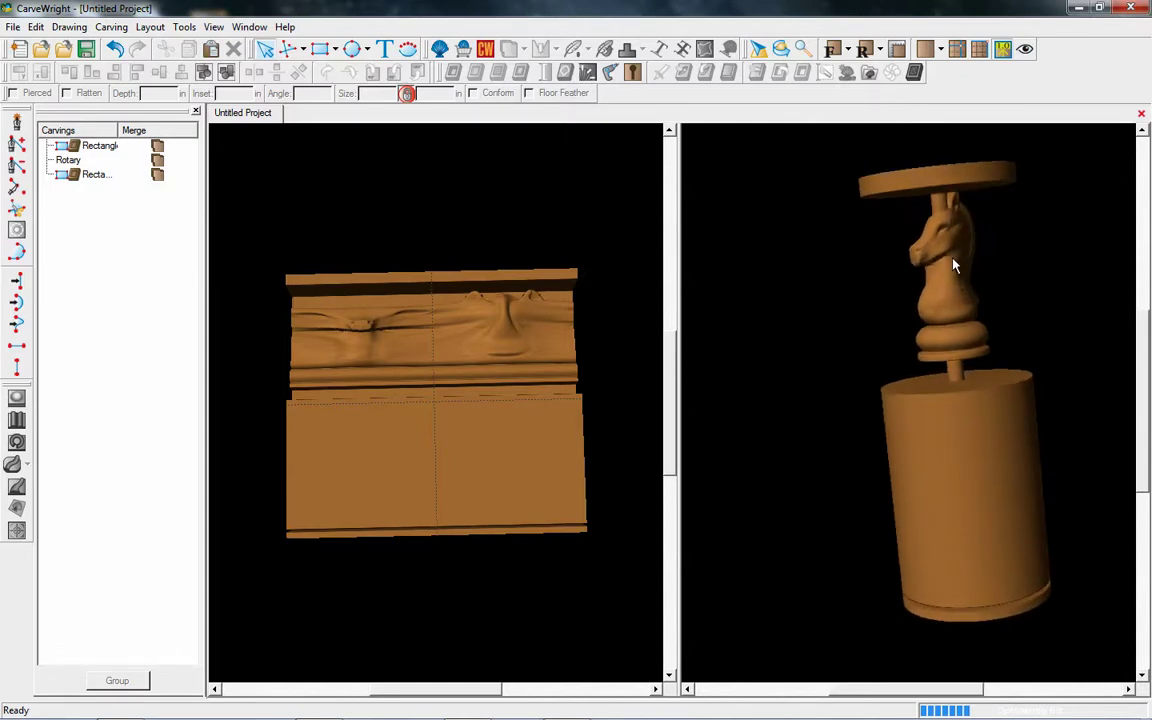
click(445, 336)
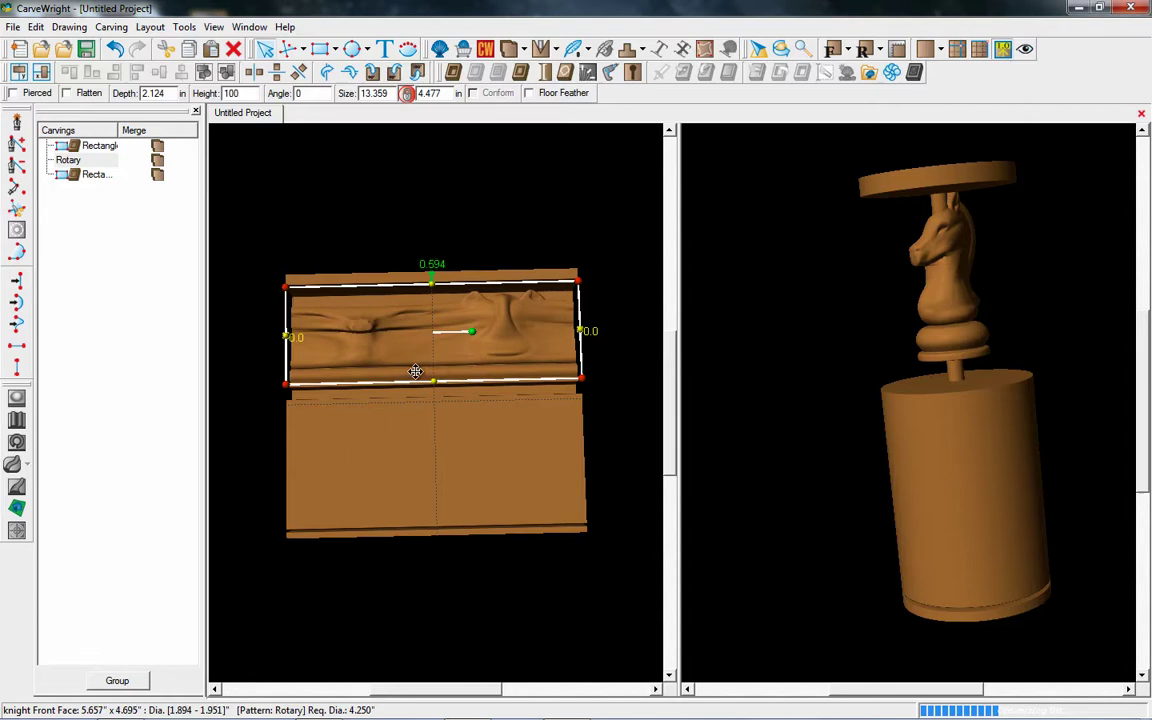
mouse_move(360, 360)
mouse_down()
mouse_move(509, 355)
mouse_move(360, 357)
mouse_up()
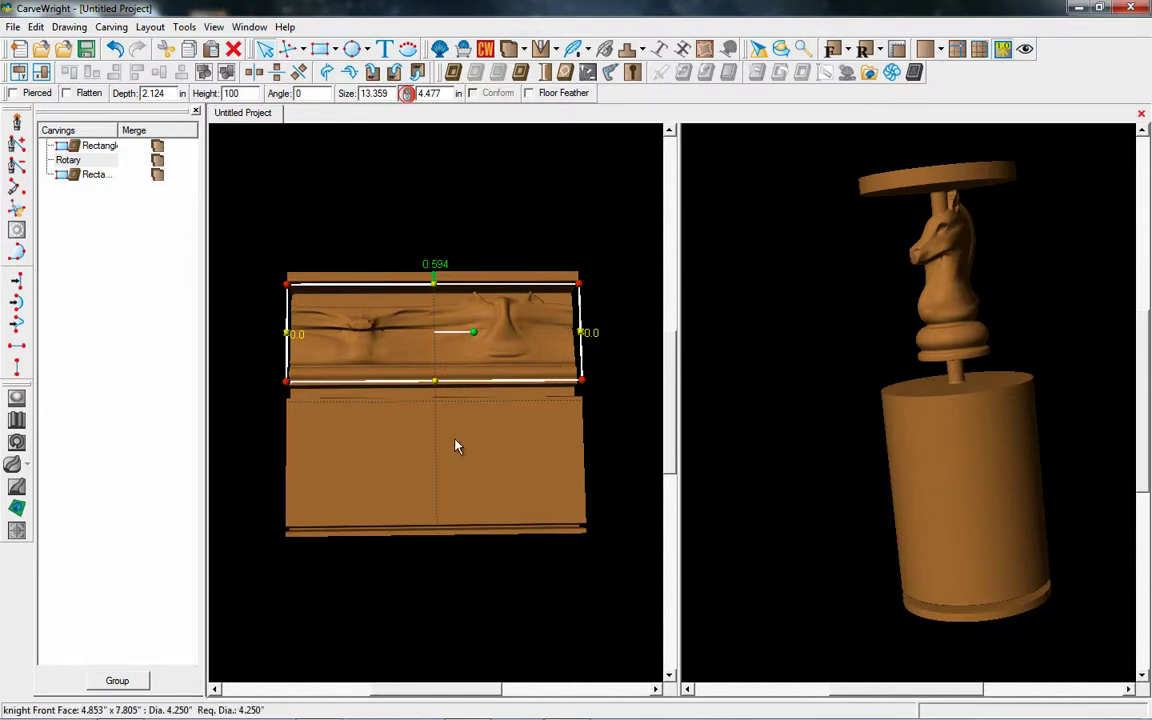
click(508, 389)
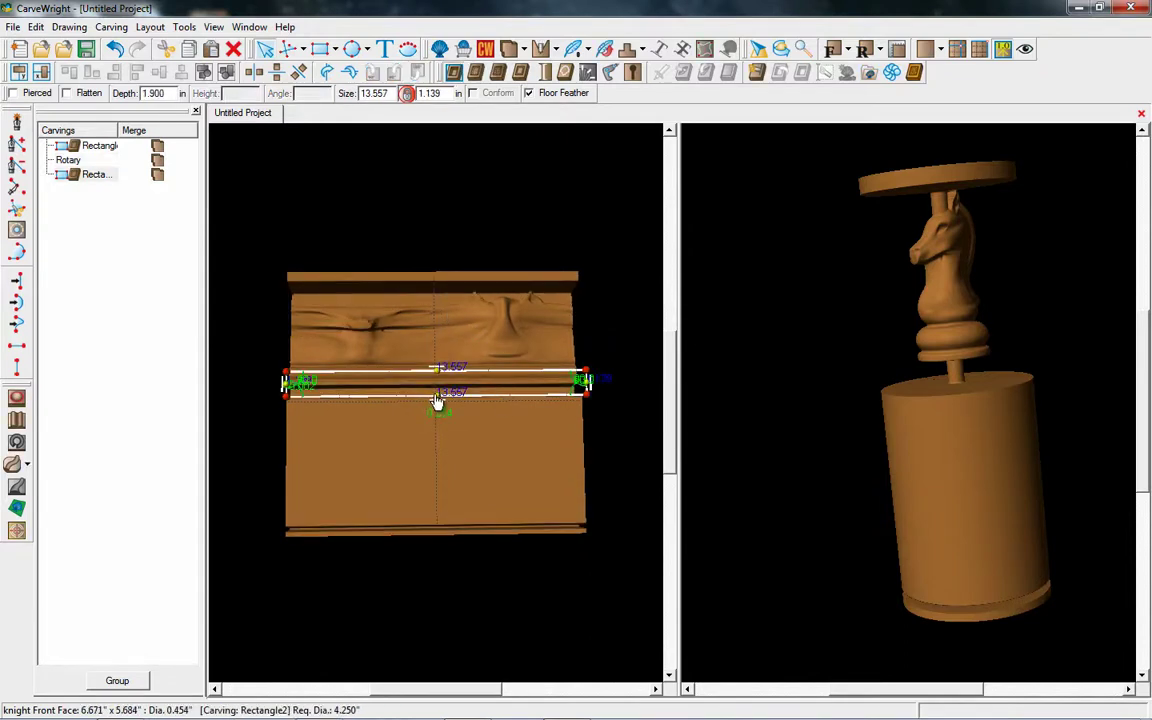
drag(437, 408, 435, 545)
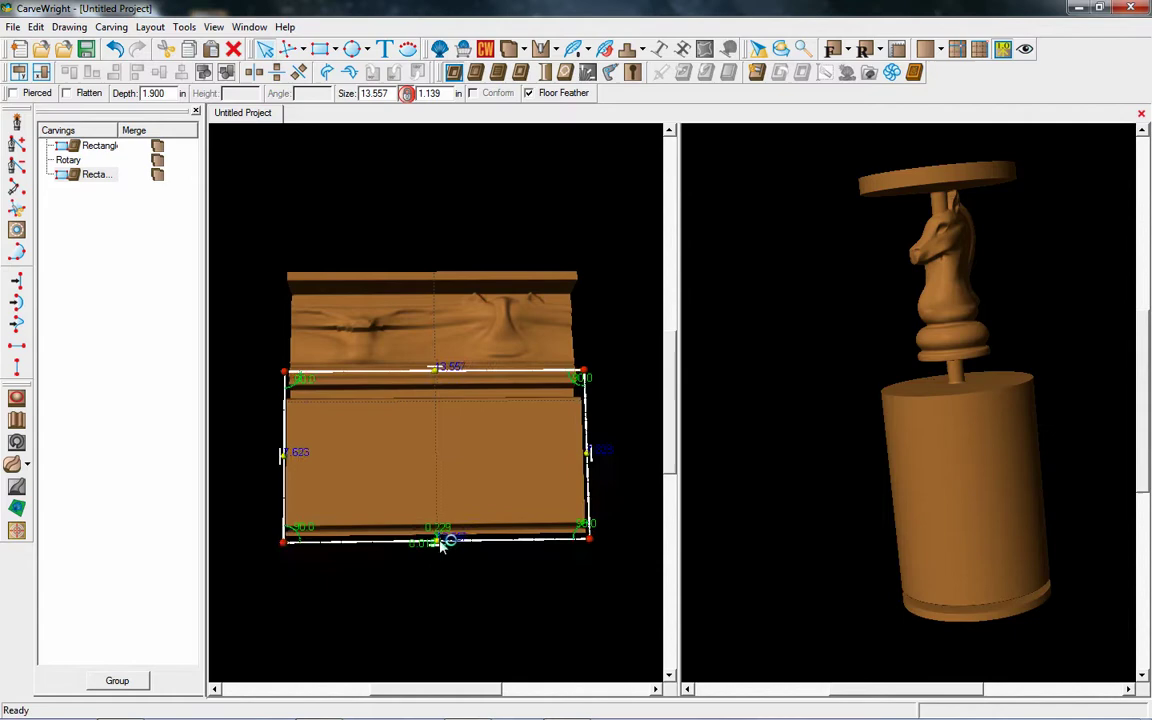
drag(440, 543, 441, 547)
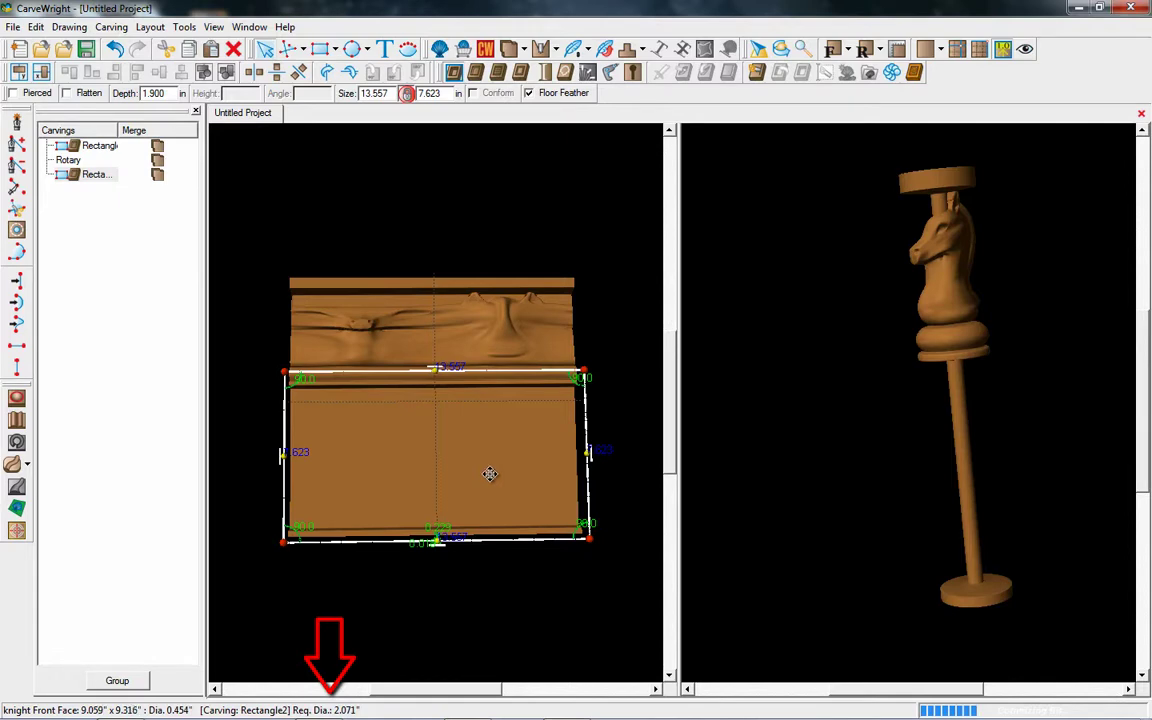
click(437, 305)
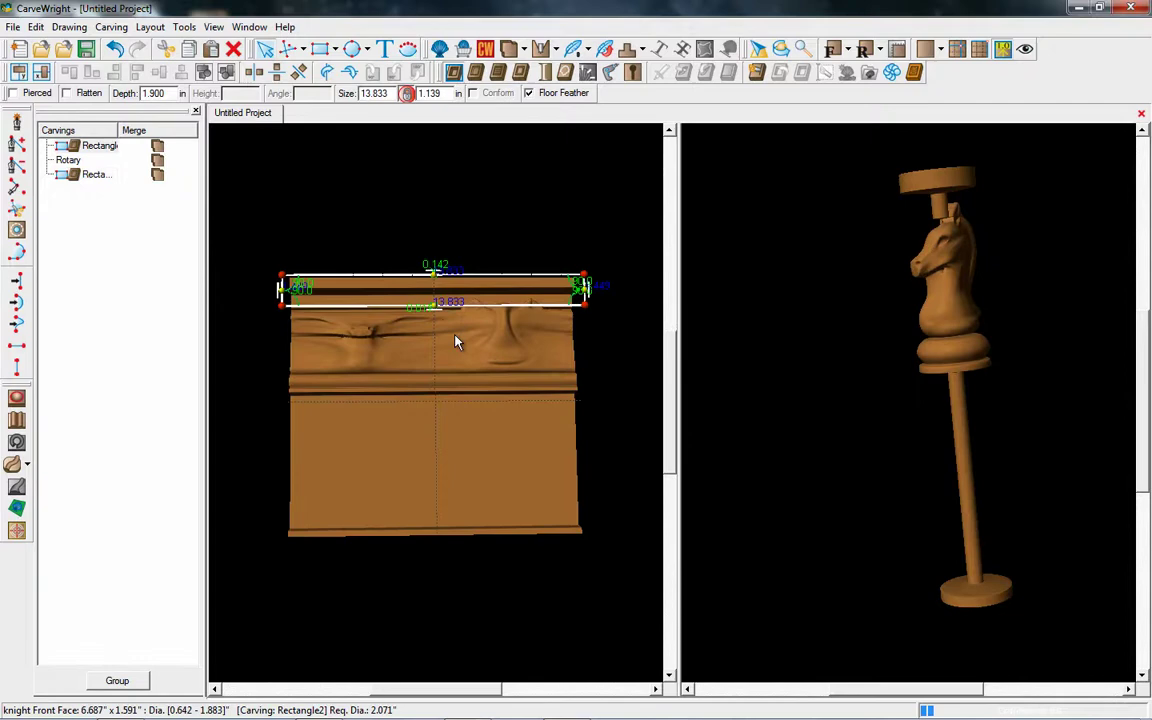
Step: Mirror the knight carving vertically to place an inverted copy below it
click(454, 340)
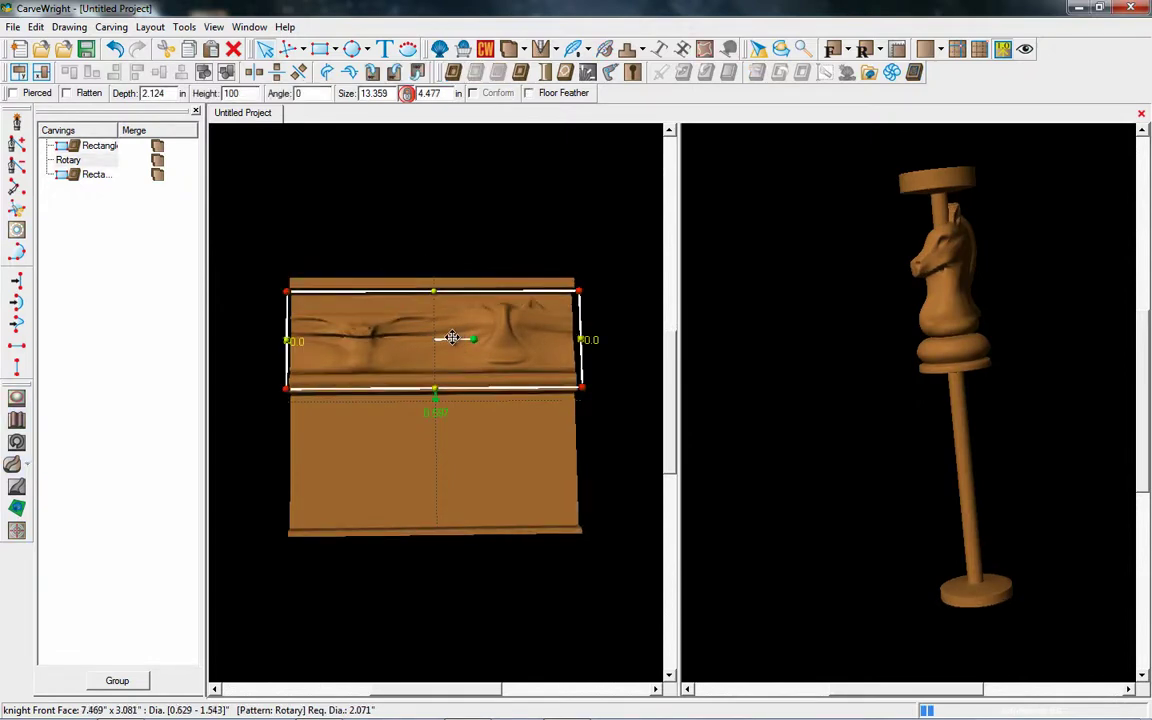
right_click(455, 330)
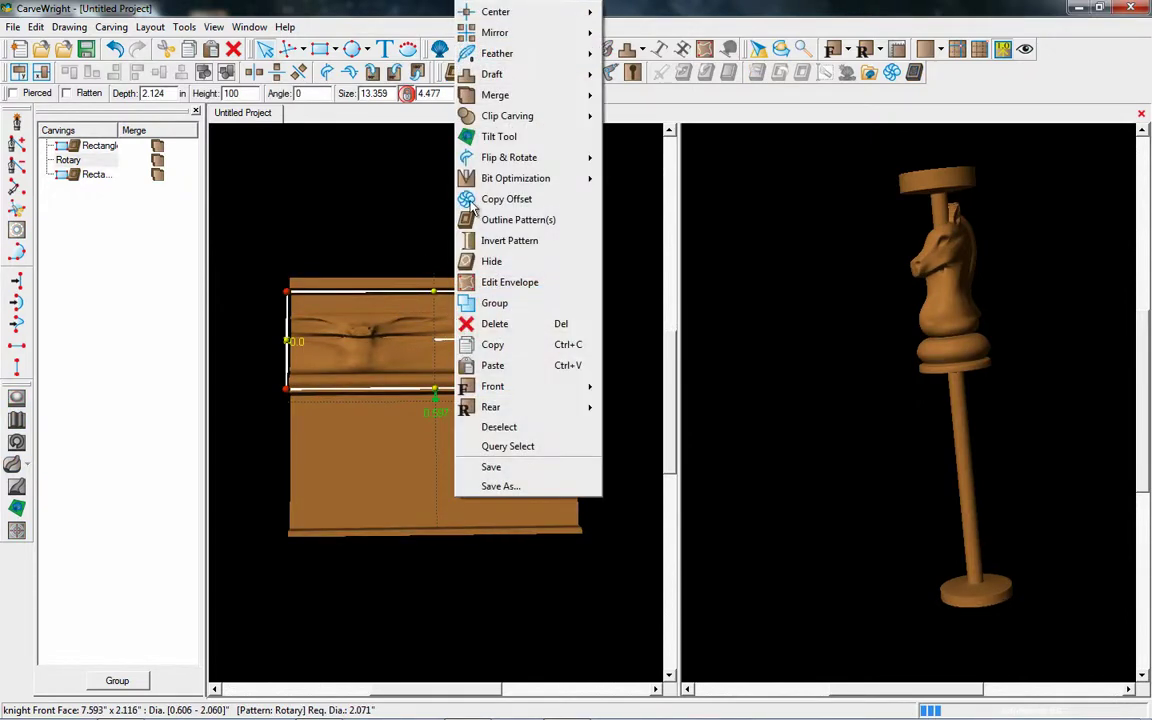
mouse_move(520, 32)
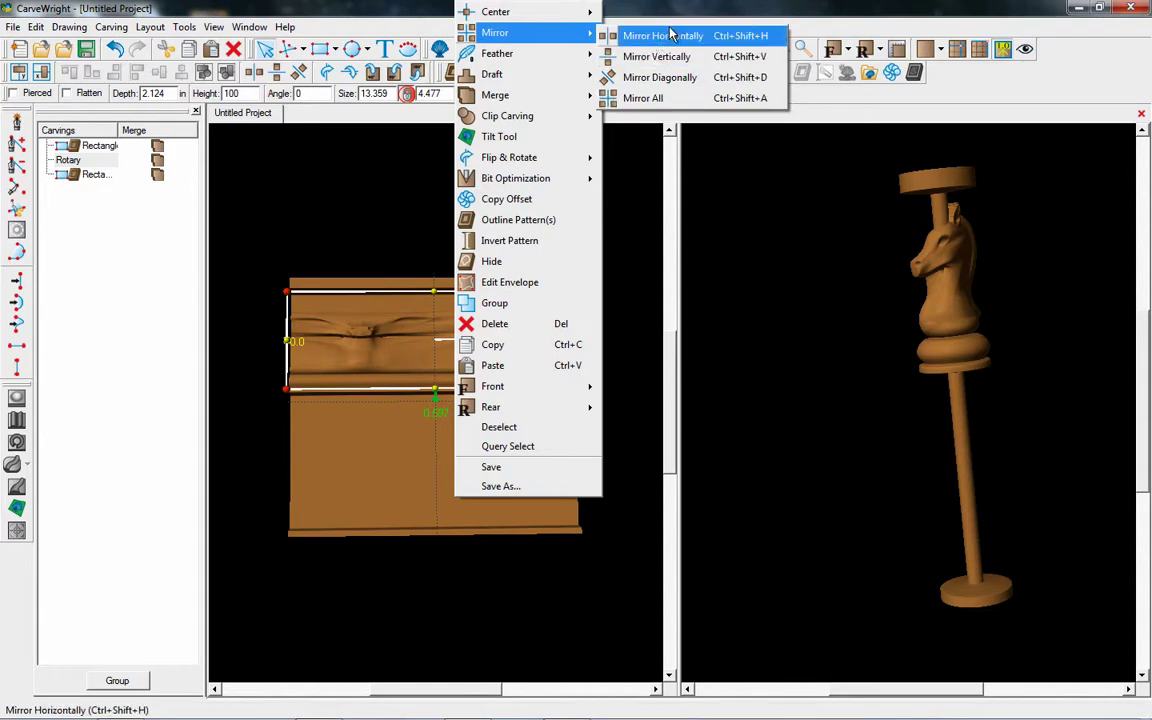
click(656, 58)
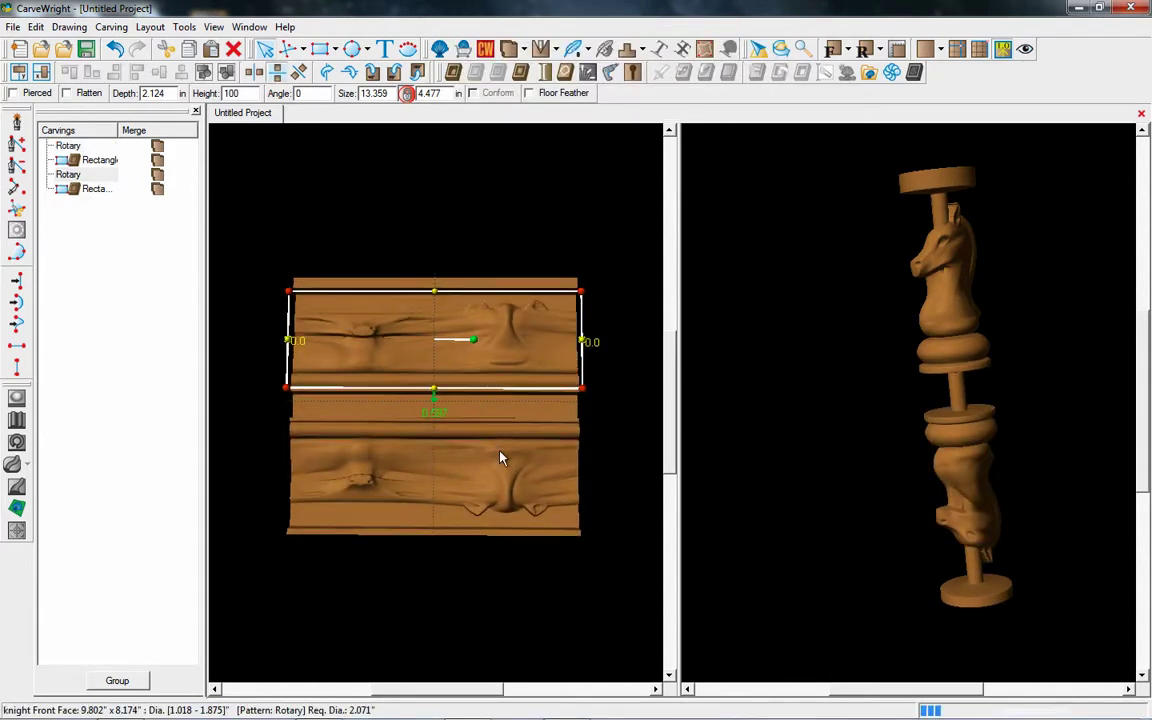
Step: Shrink the lower support region to the bottom strip and draw Rectangle3 across the middle band
click(481, 366)
drag(437, 380, 434, 484)
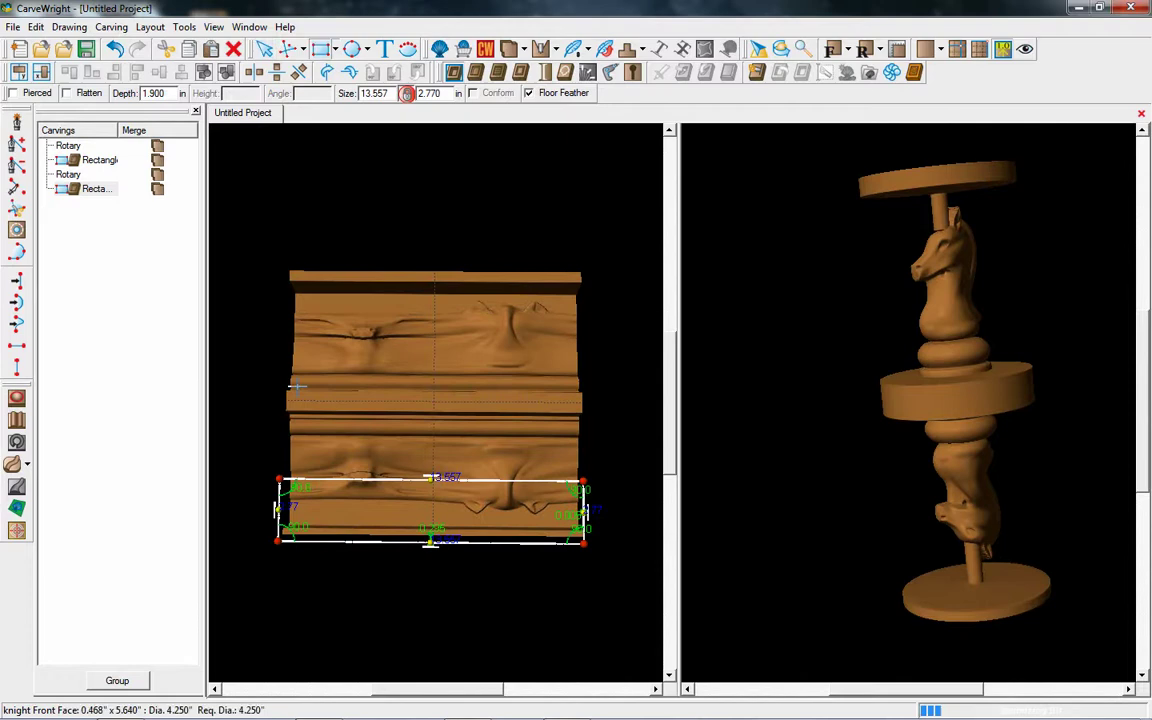
click(594, 450)
drag(594, 450, 601, 441)
Step: Make the middle Rectangle3 band a carve region 1.5 in deep
drag(290, 410, 281, 408)
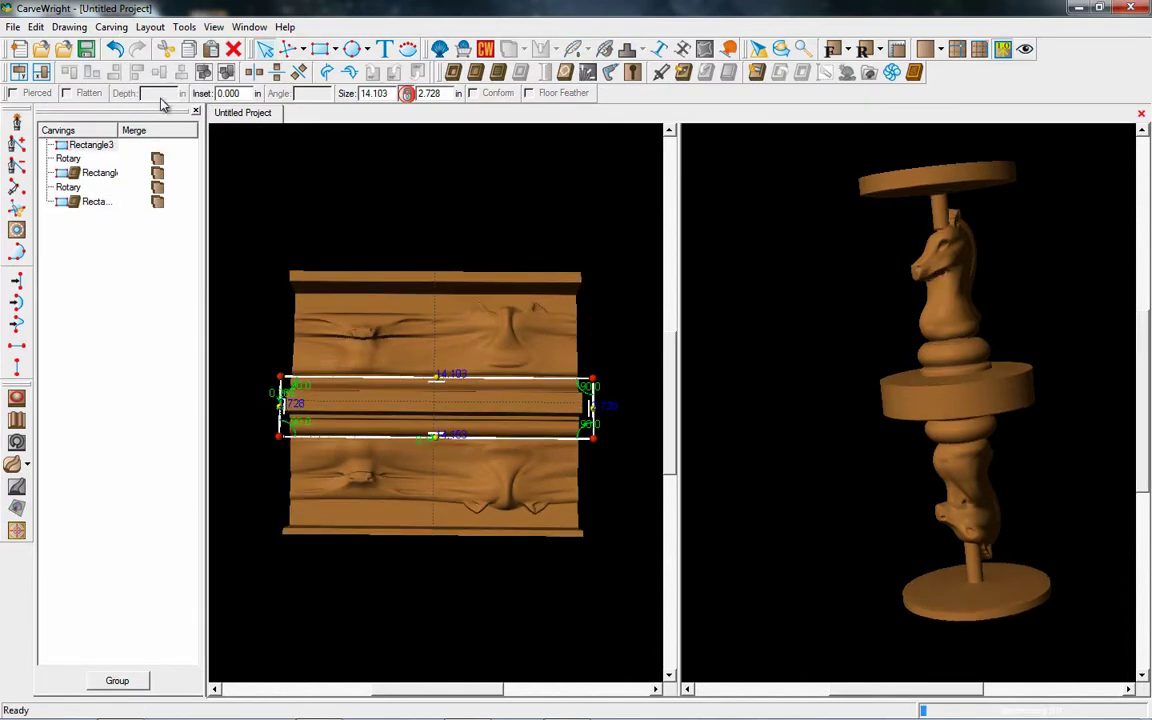
click(454, 74)
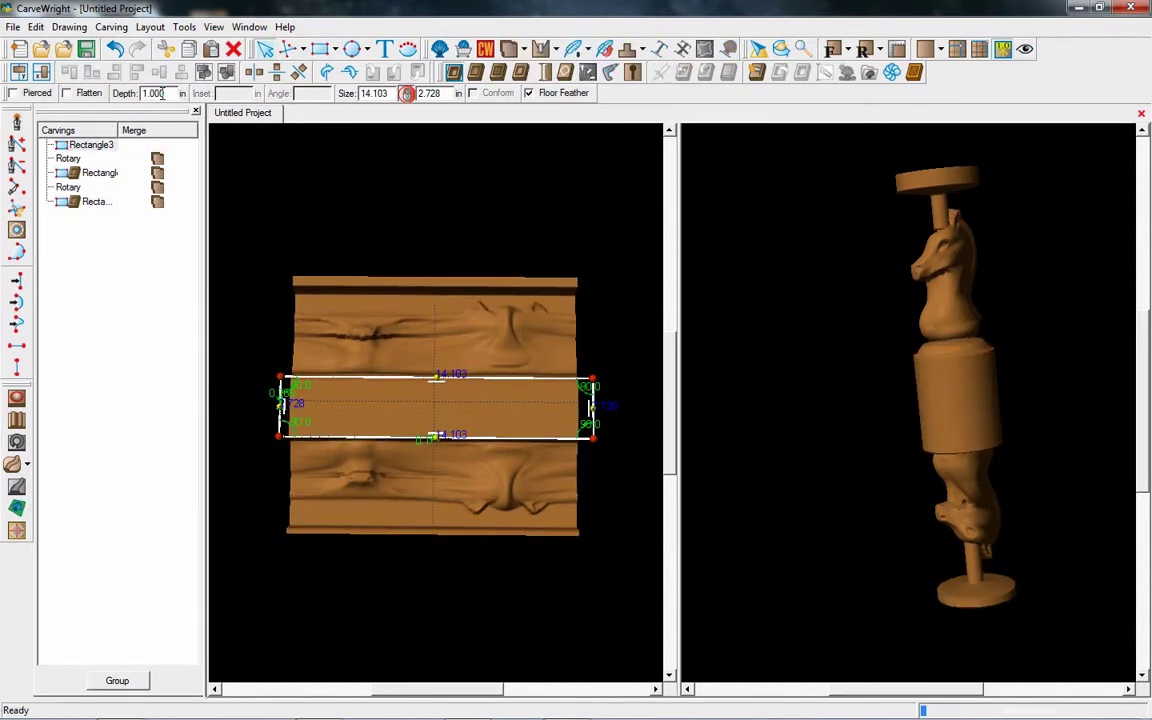
text(1.5)
key(Return)
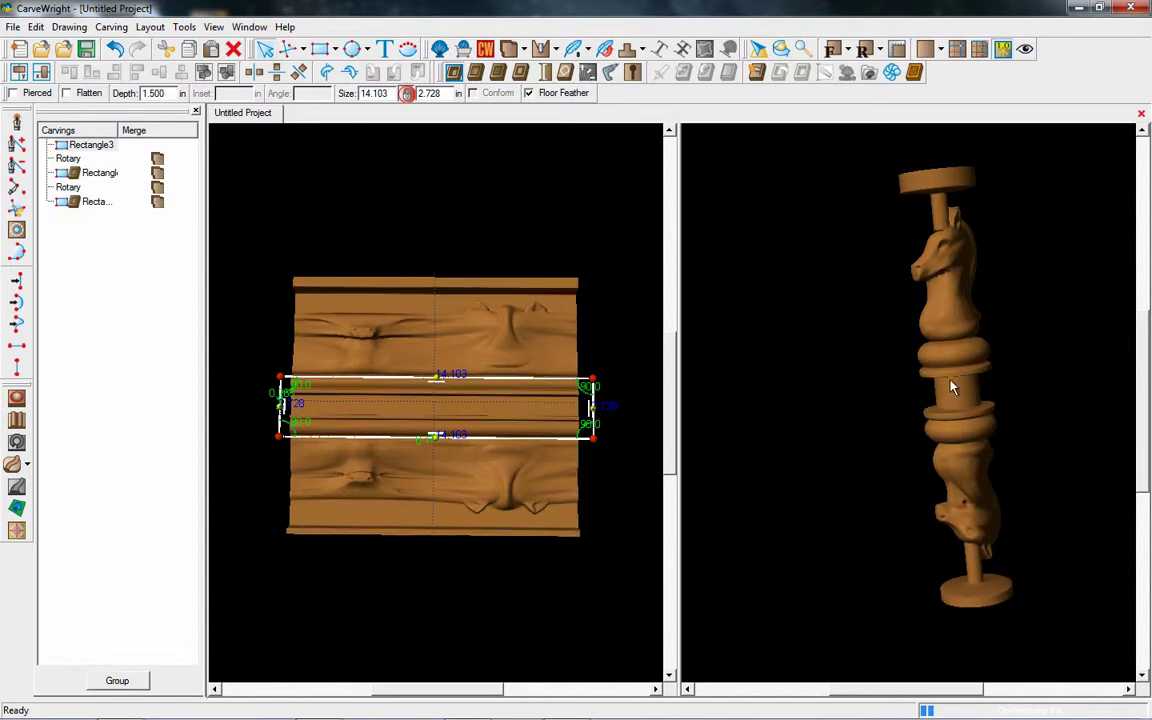
Step: Narrow the top support band by raising its bottom edge, then inspect the turned knights in 3D
click(540, 340)
drag(437, 386, 437, 328)
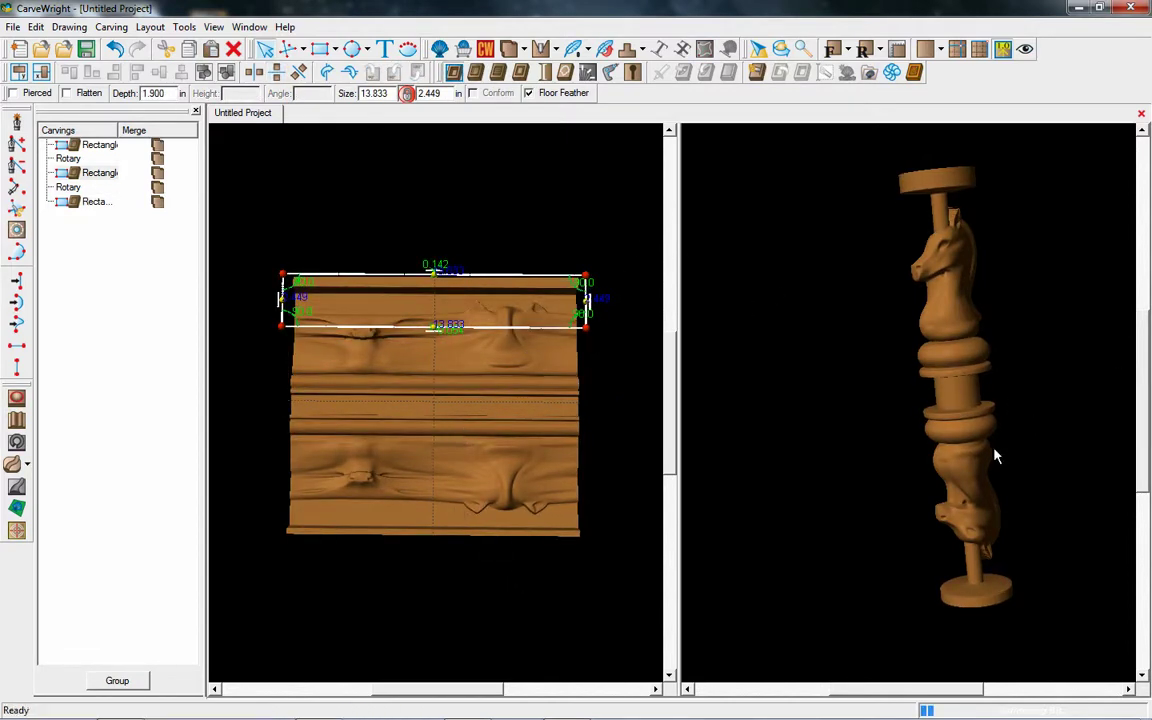
drag(995, 455, 920, 386)
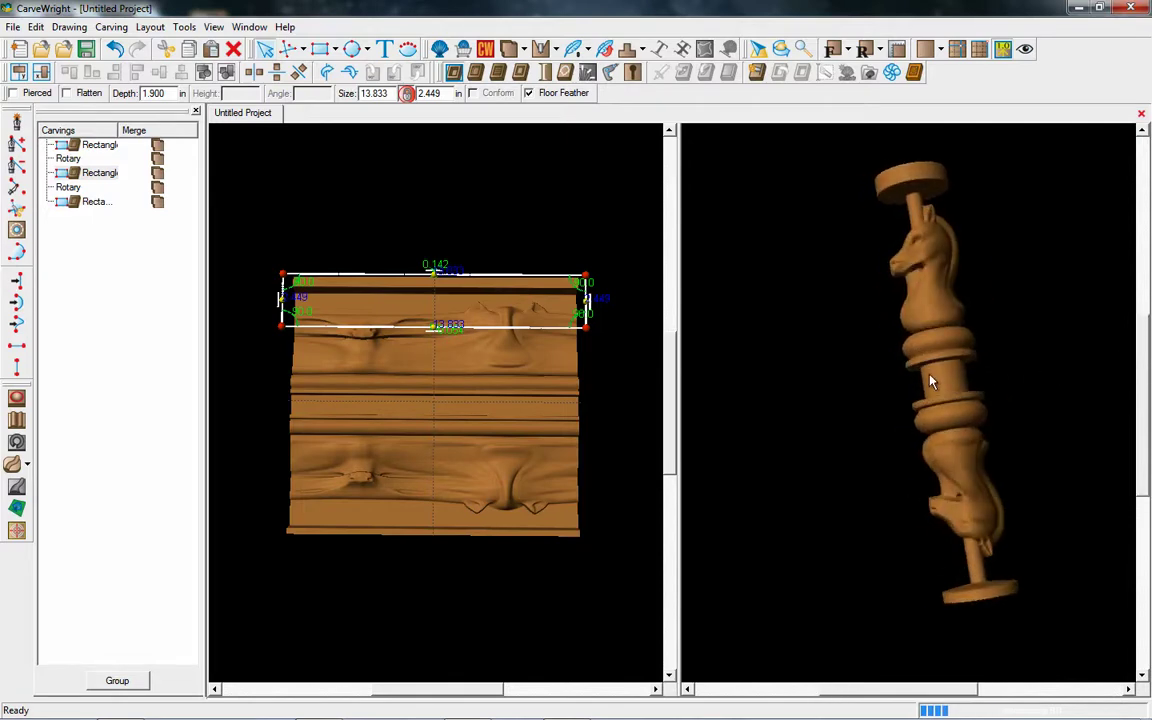
click(489, 447)
scroll(478, 401, up, 3)
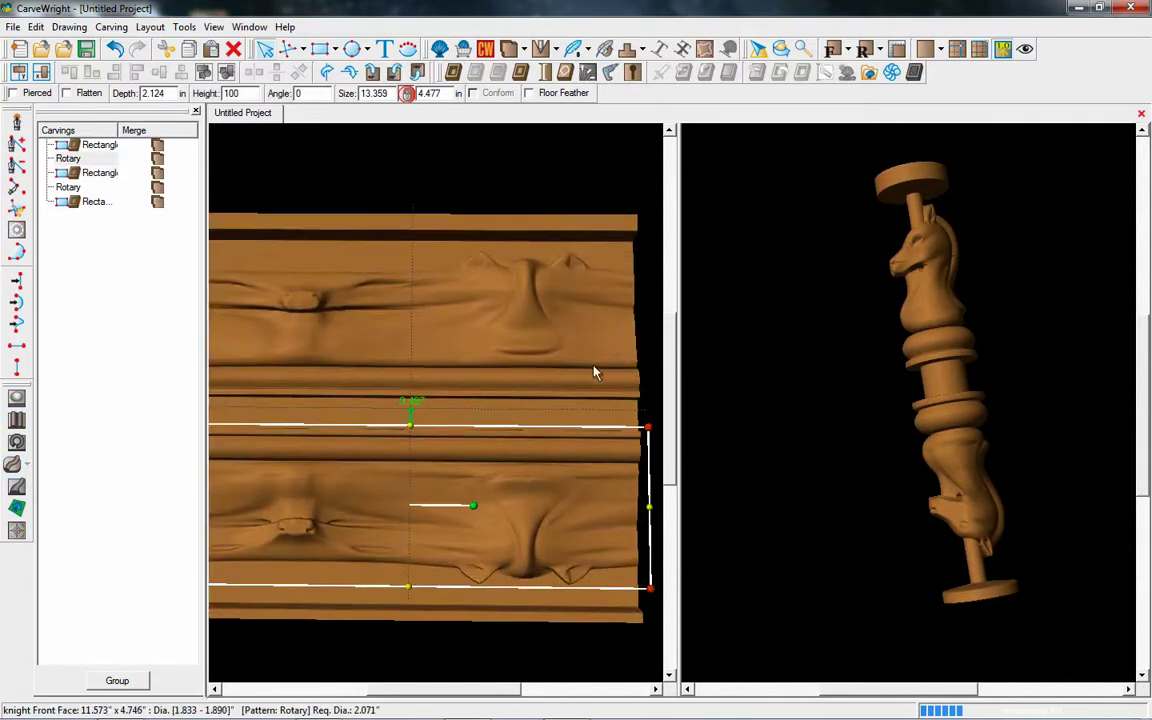
drag(594, 370, 581, 375)
drag(941, 351, 851, 267)
scroll(890, 250, up, 4)
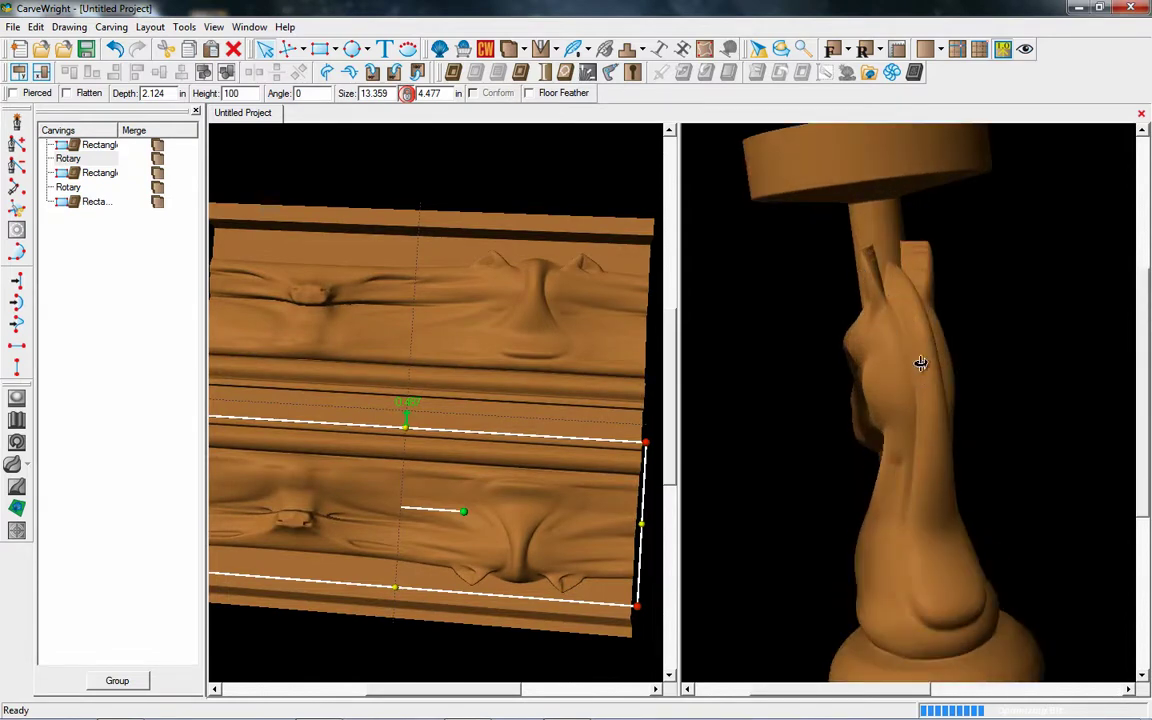
drag(918, 360, 700, 358)
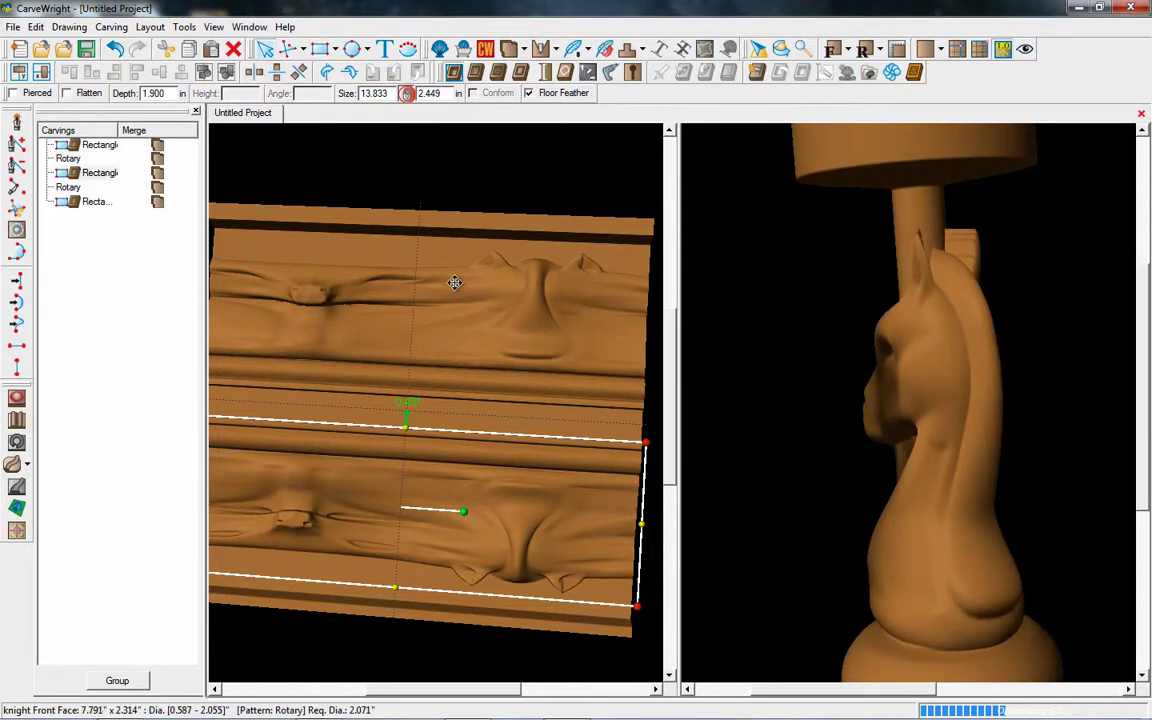
click(571, 257)
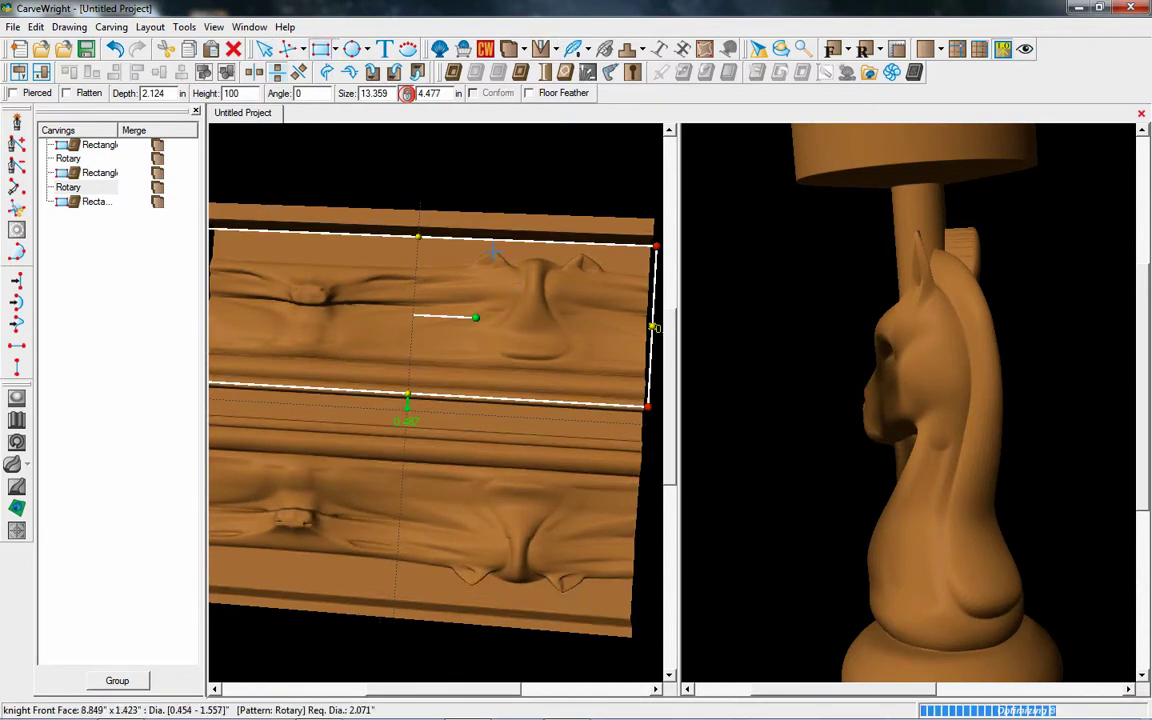
Step: Draw a small ear-support rectangle above the knight and carve it 1.5 in deep
drag(490, 252, 584, 272)
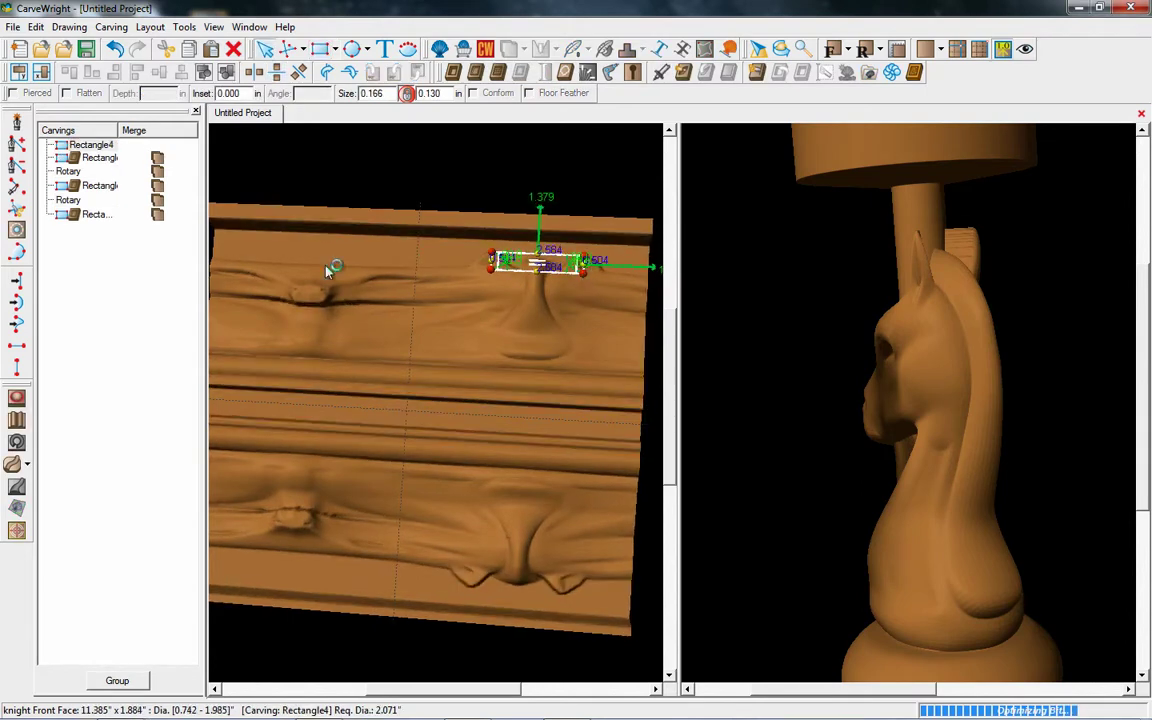
click(453, 72)
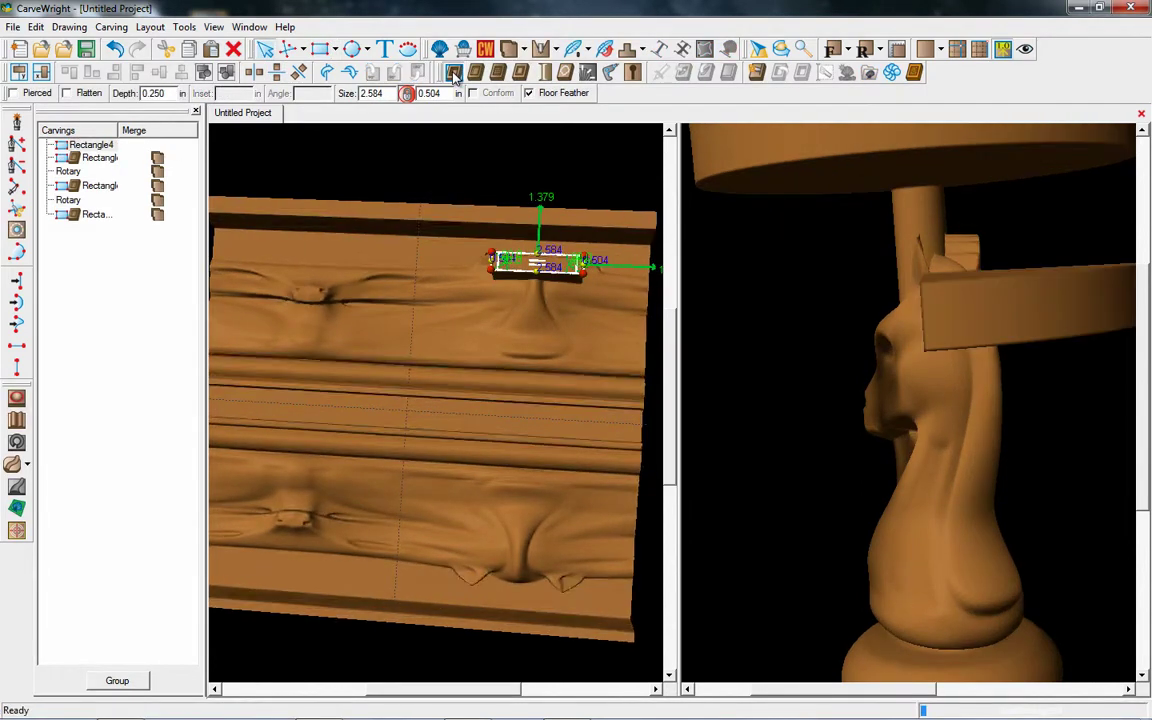
double_click(168, 92)
text(1)
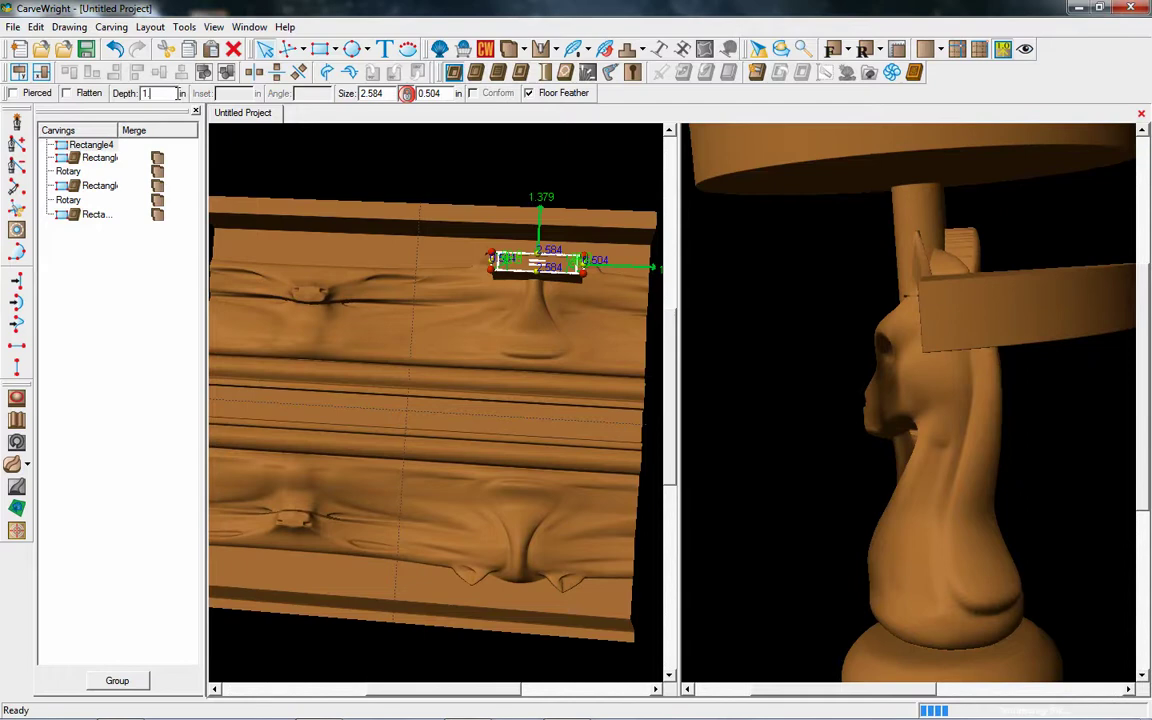
key(Return)
text(1.5)
key(Return)
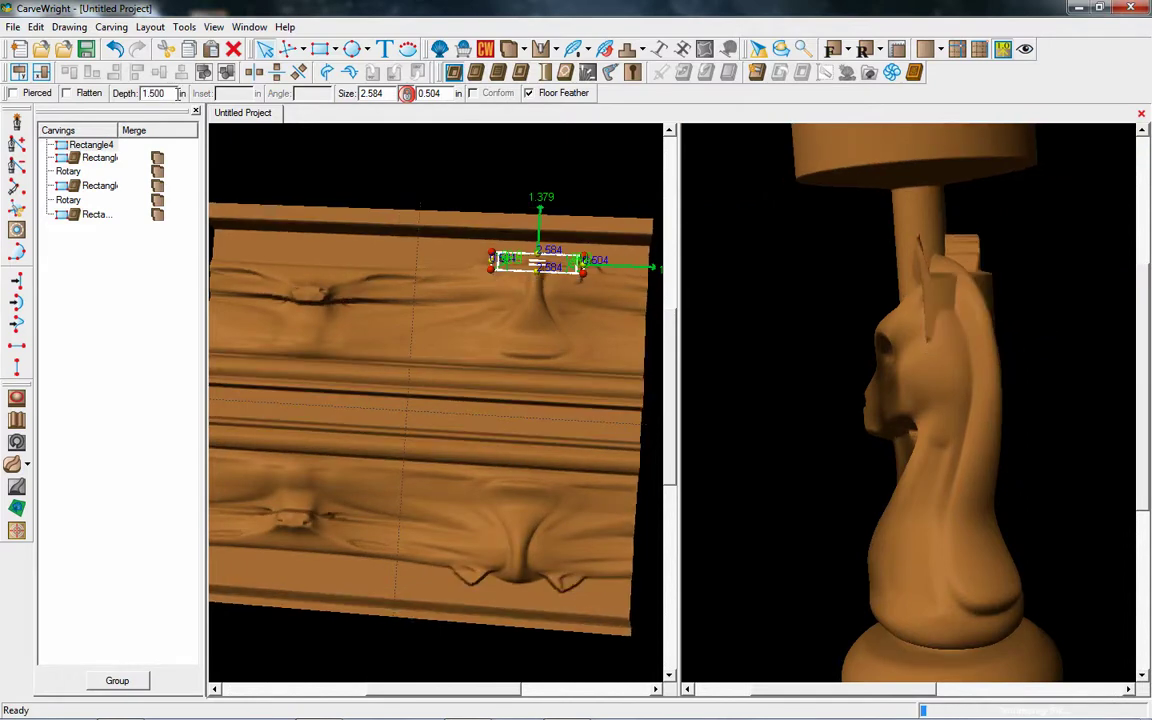
Step: With perspective turned off, widen the ear-support rectangle leftward to 2.764 in
click(812, 48)
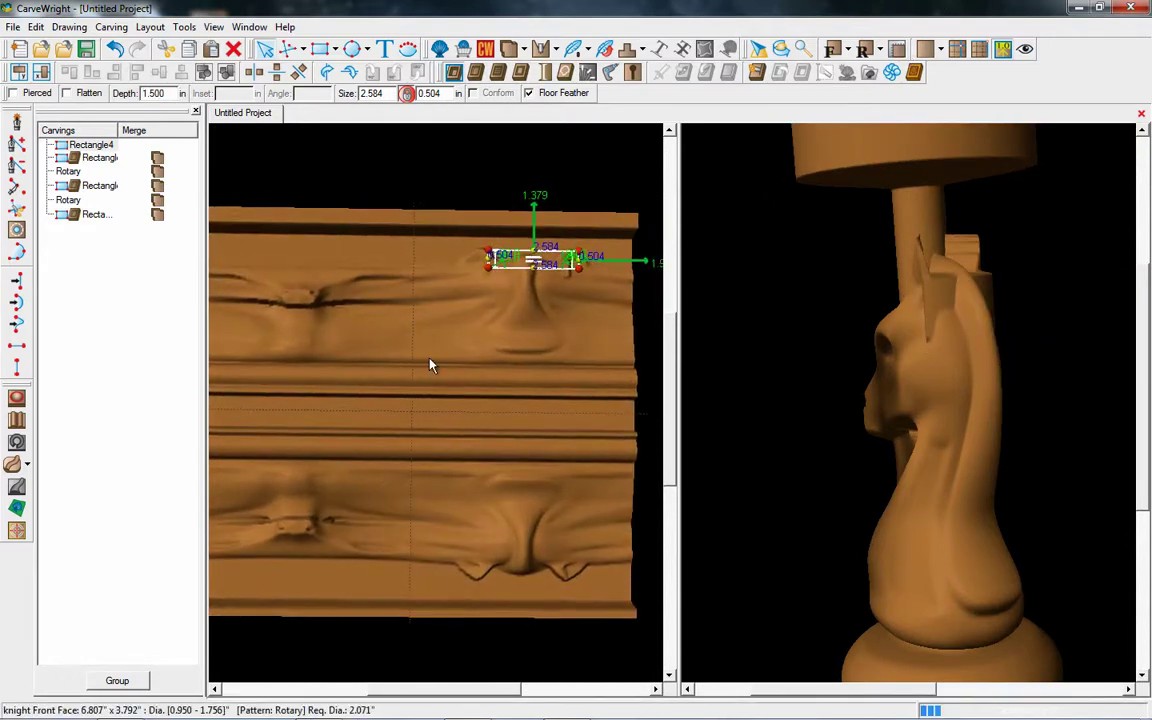
scroll(552, 262, up, 3)
mouse_move(556, 264)
mouse_down()
mouse_move(544, 264)
mouse_move(549, 252)
mouse_up()
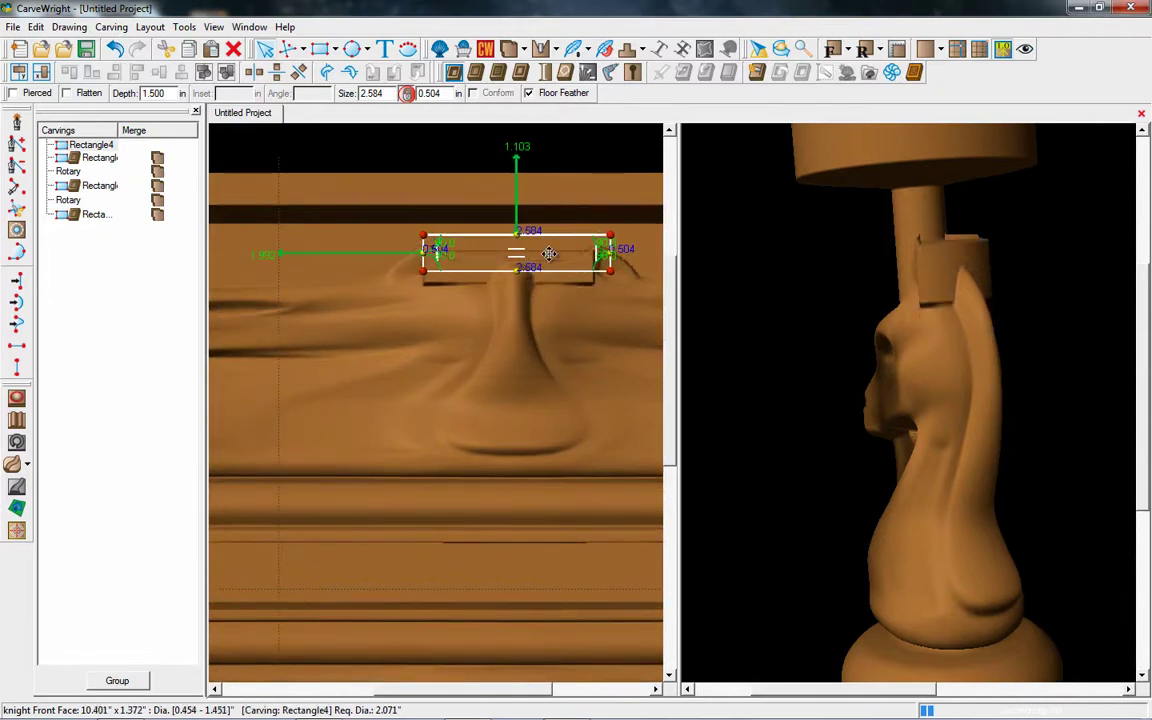
click(213, 27)
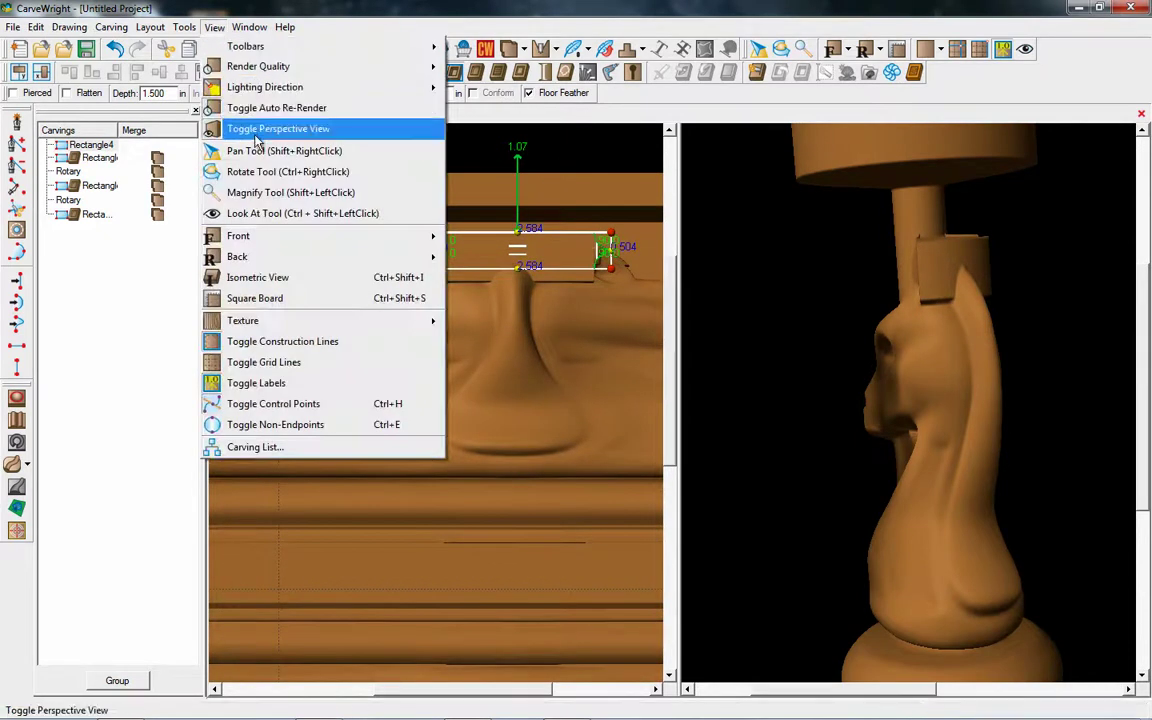
click(300, 126)
scroll(525, 319, up, 3)
scroll(525, 319, up, 2)
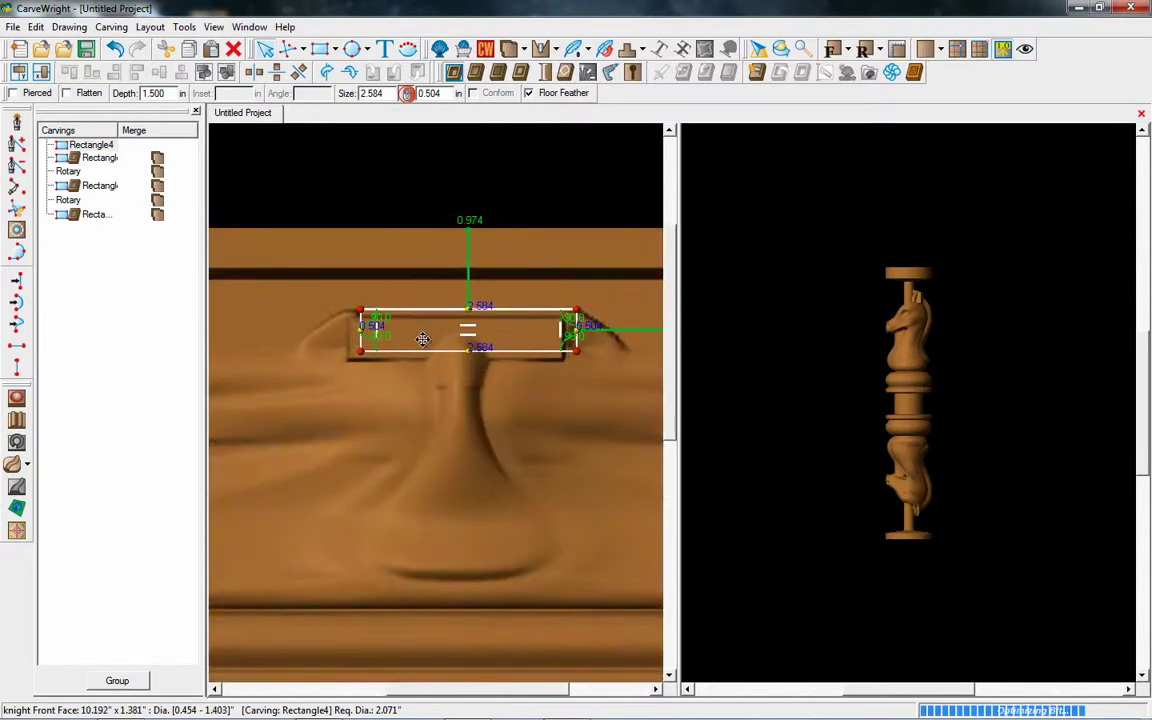
drag(350, 339, 345, 340)
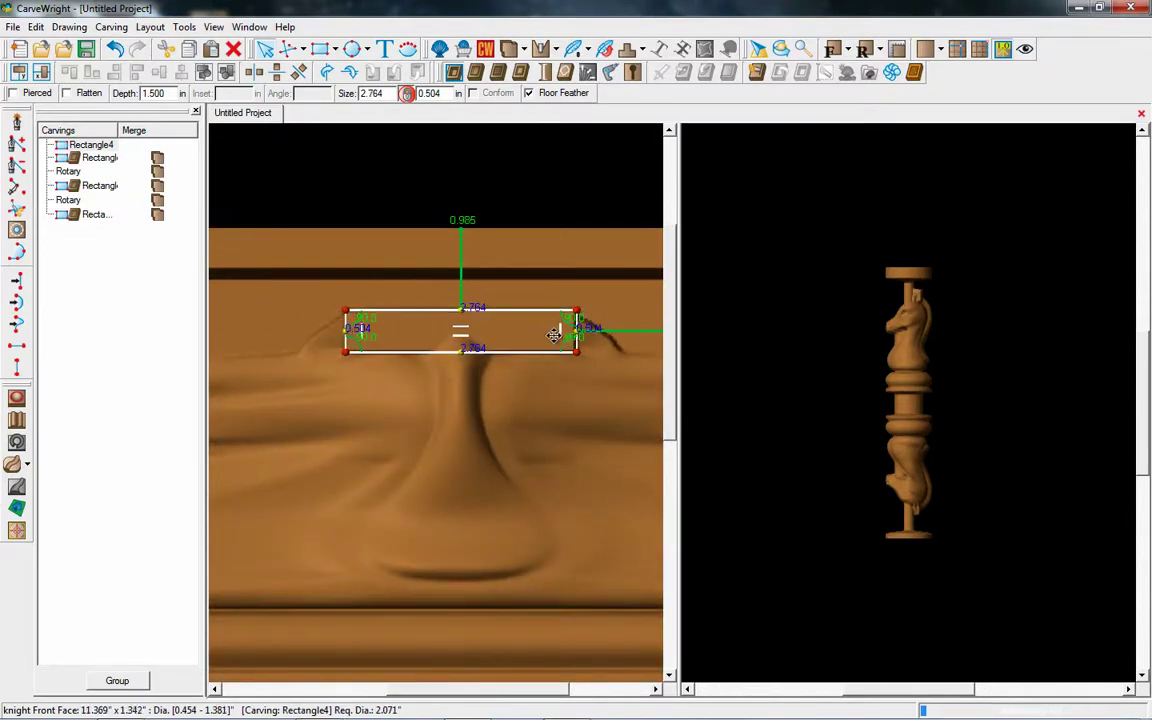
Step: Set the ear-support depth to 1.650 in and check the ears in the 3D preview
double_click(175, 93)
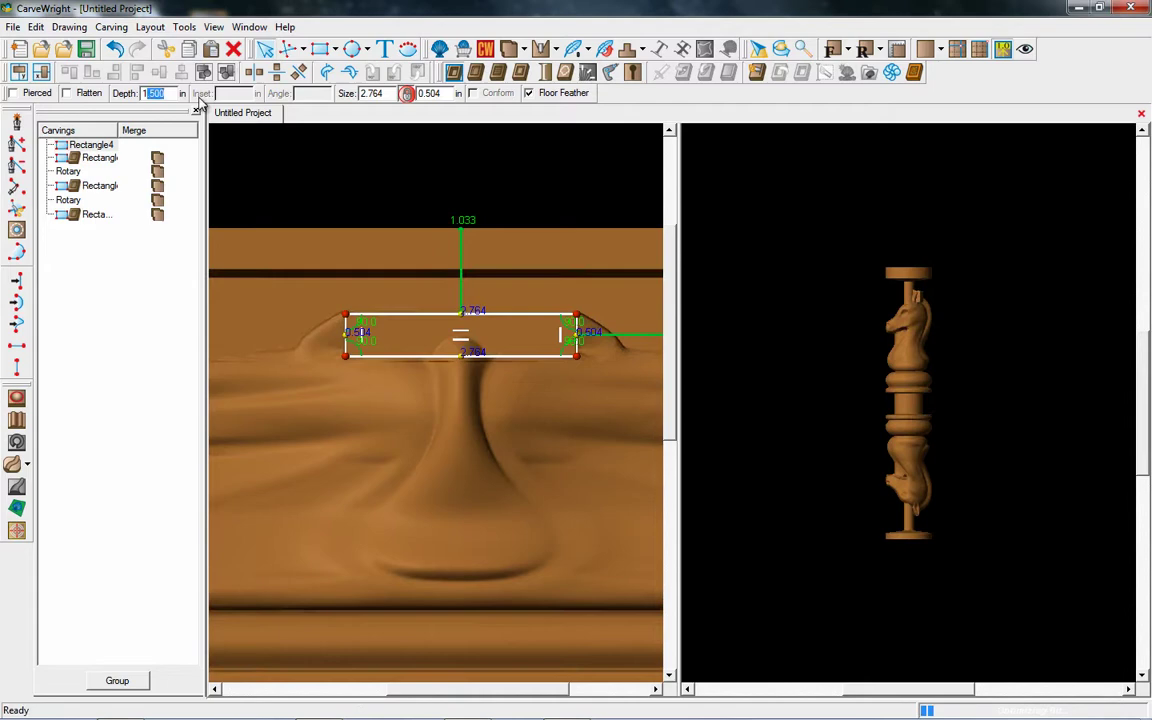
text(1.650)
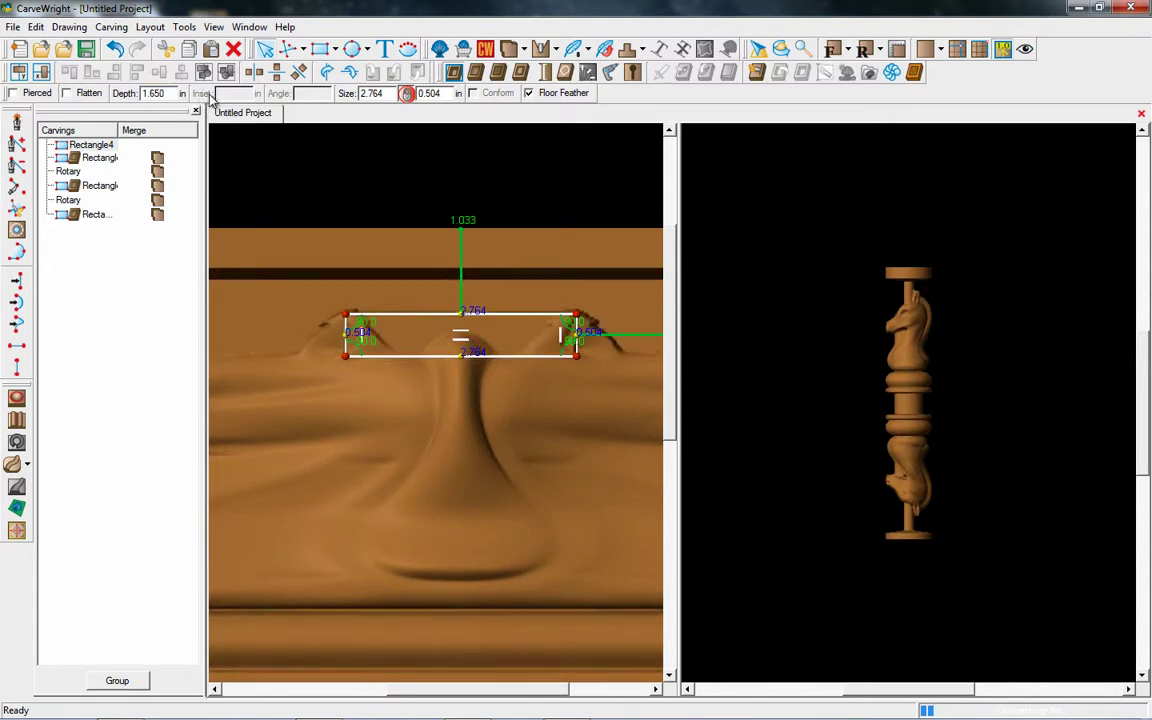
mouse_move(845, 294)
mouse_down()
mouse_move(893, 365)
mouse_move(864, 303)
mouse_up()
scroll(902, 329, up, 5)
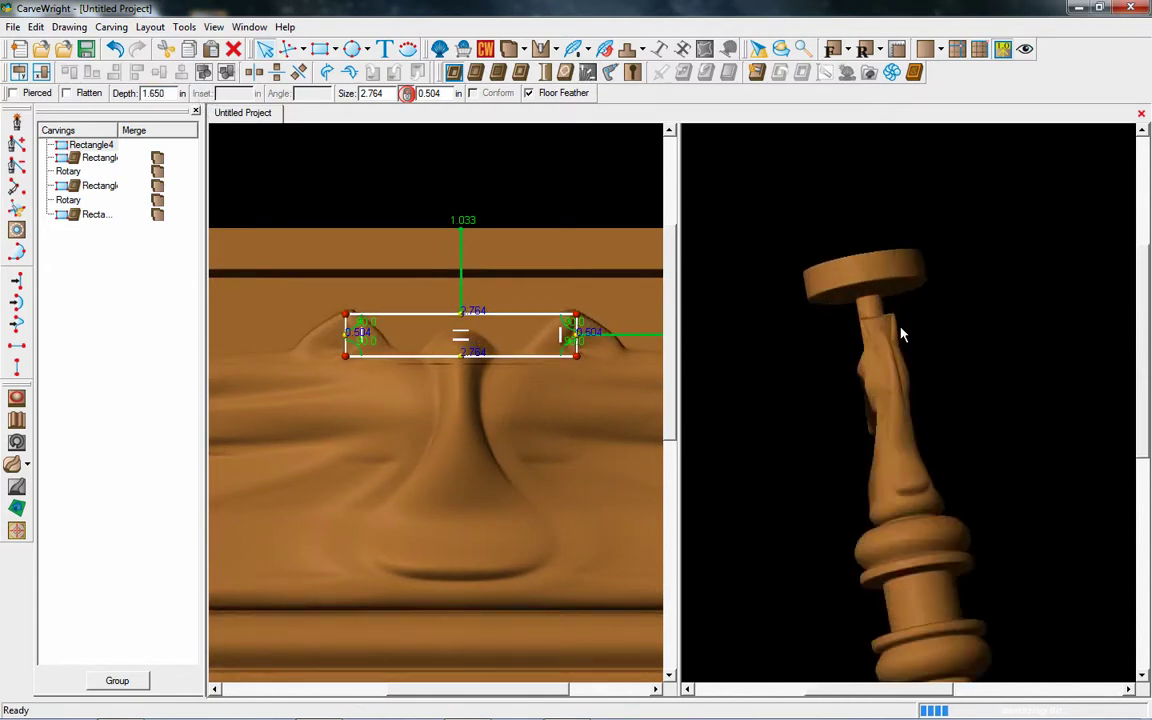
drag(940, 373, 945, 429)
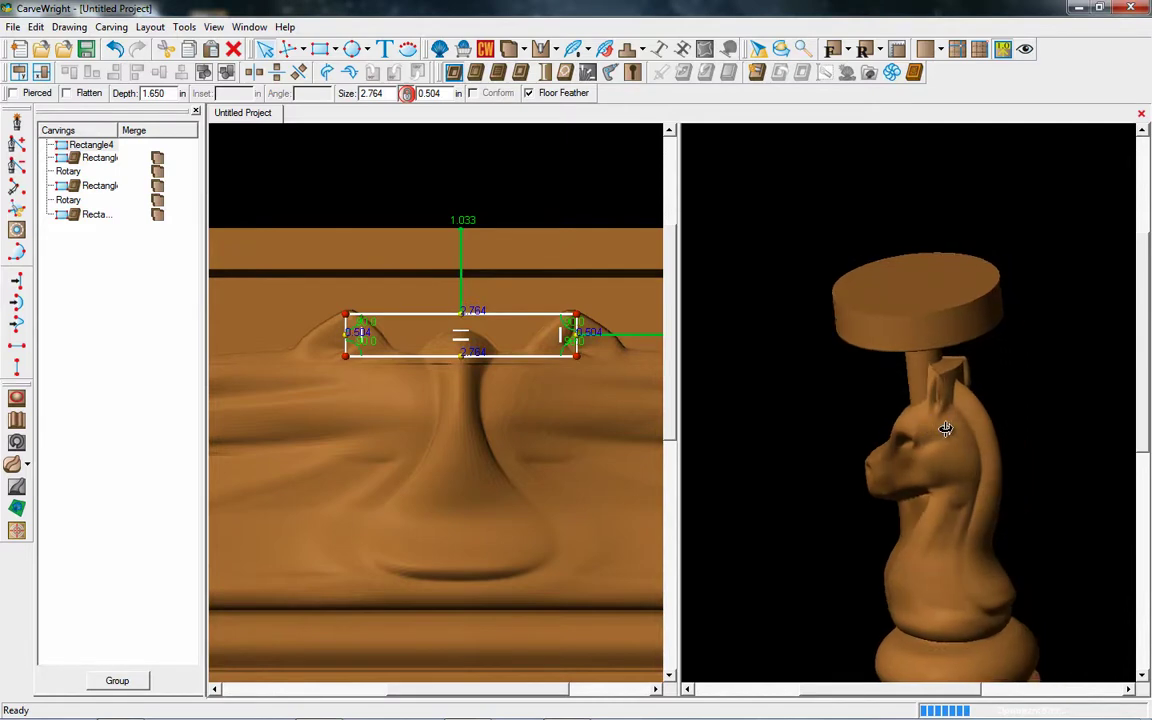
drag(1010, 449, 942, 372)
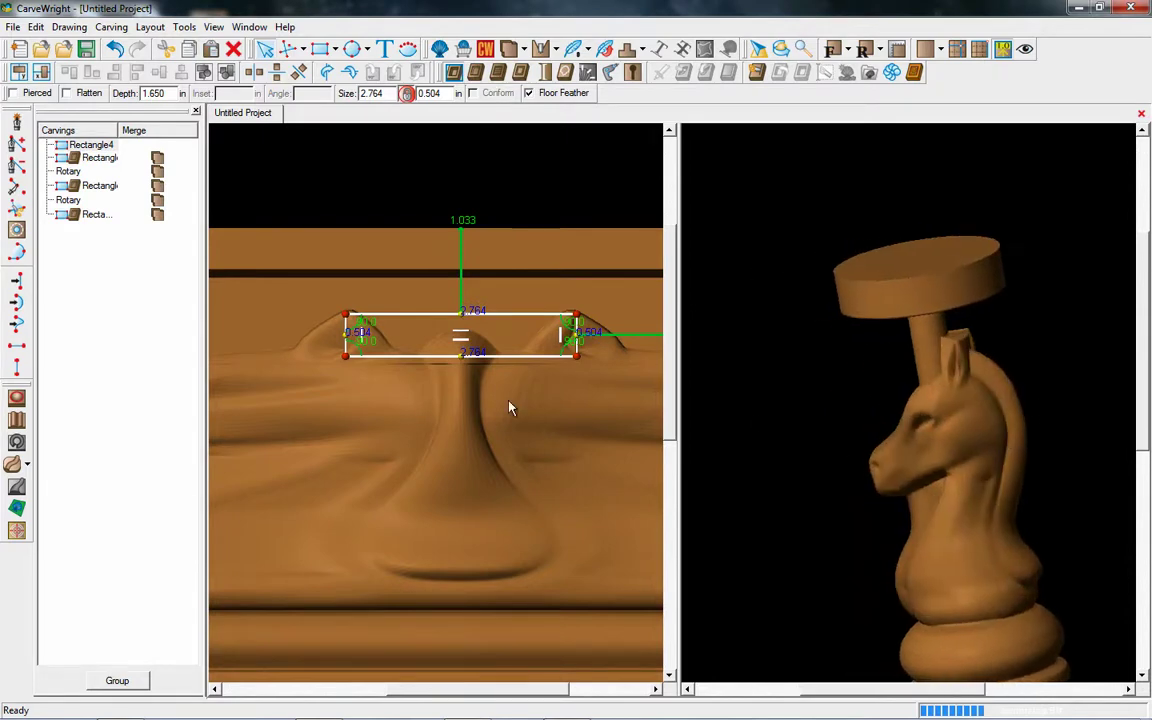
Step: Mirror the ear-support region horizontally to add a matching copy for the lower knight
right_click(519, 330)
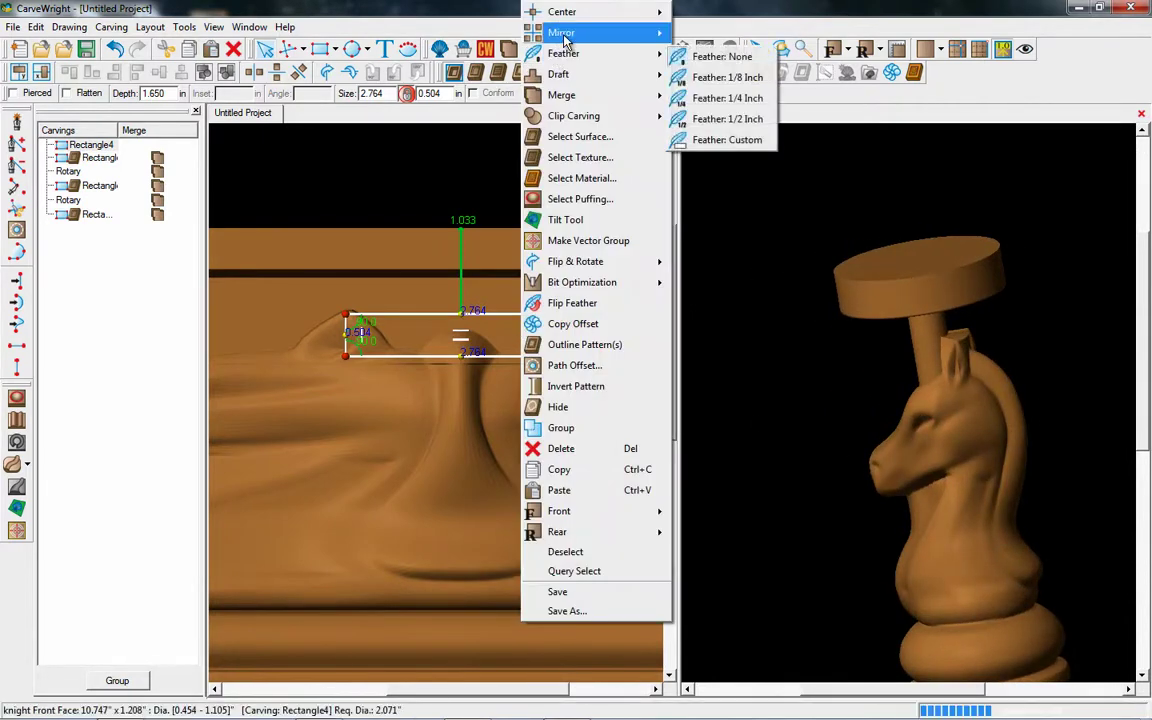
mouse_move(563, 38)
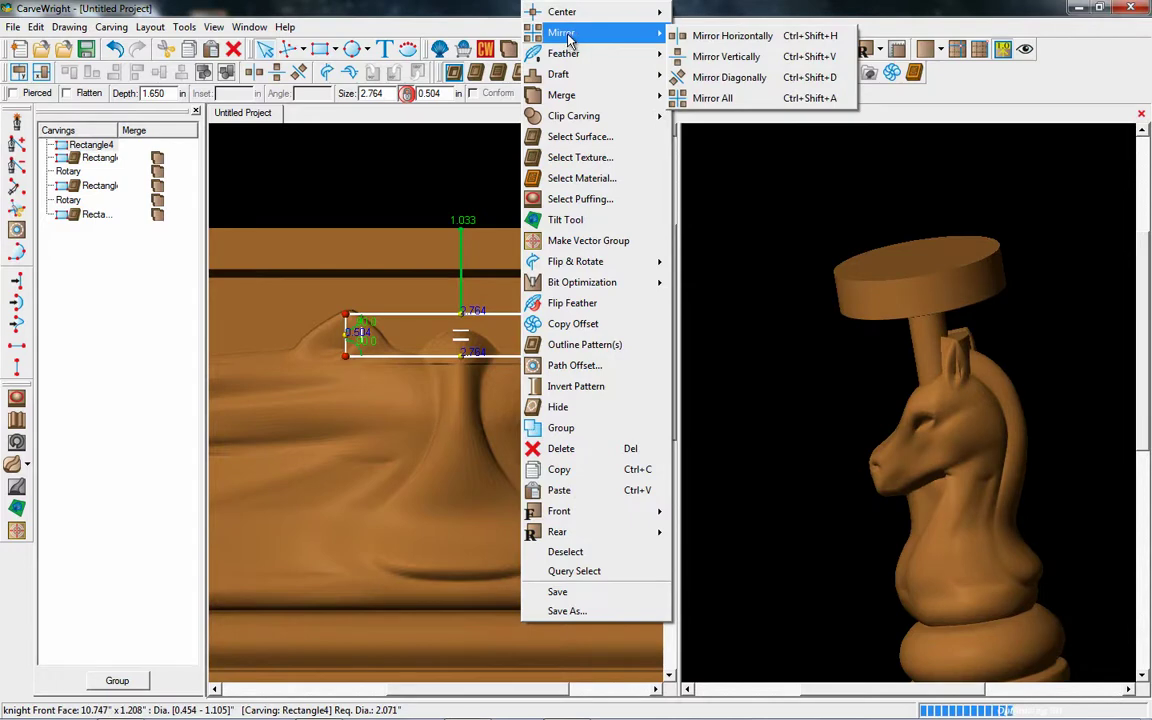
click(705, 36)
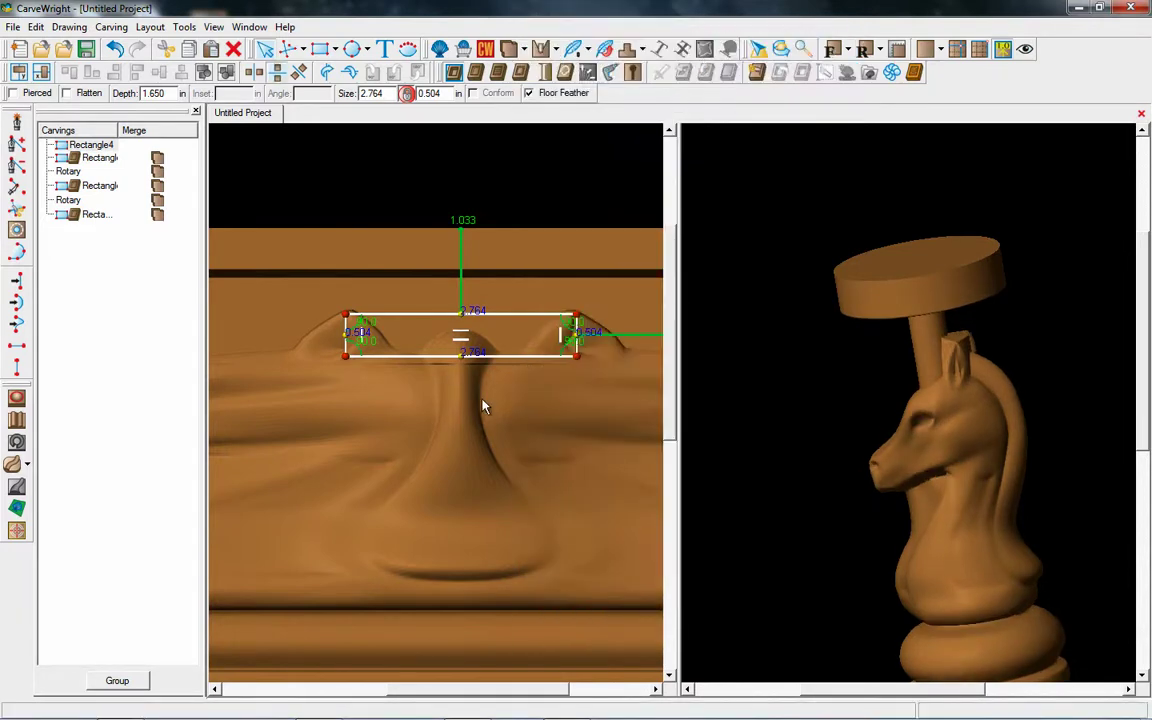
scroll(483, 430, down, 5)
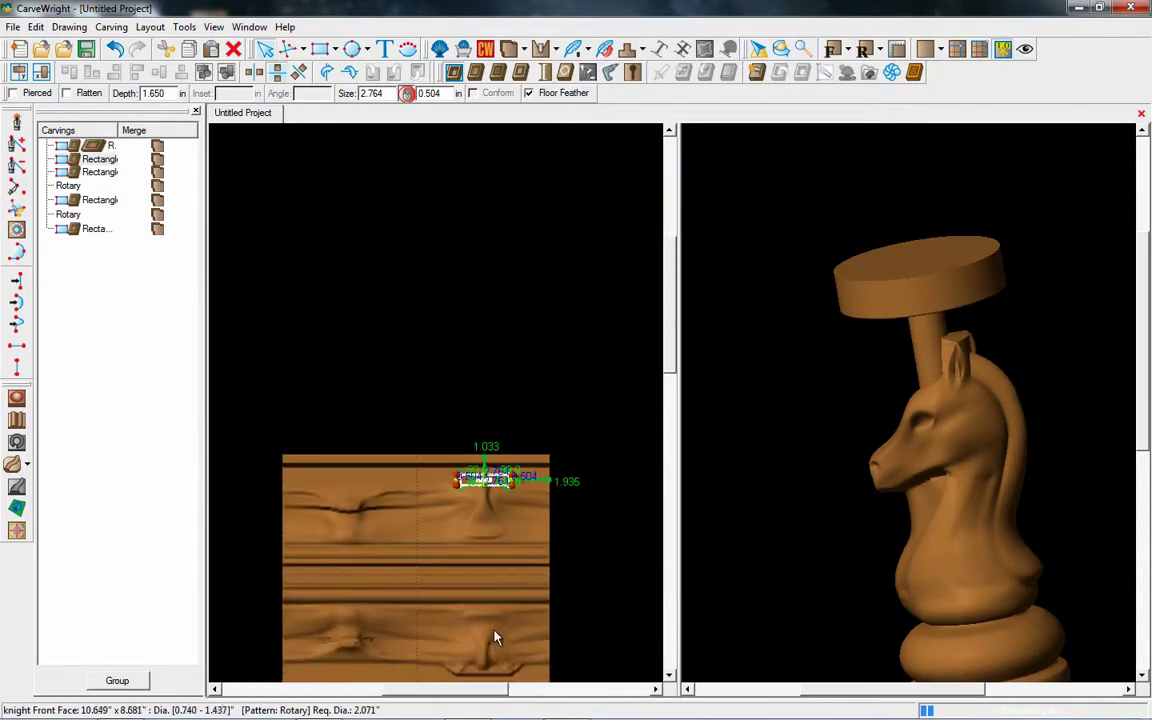
scroll(494, 637, down, 1)
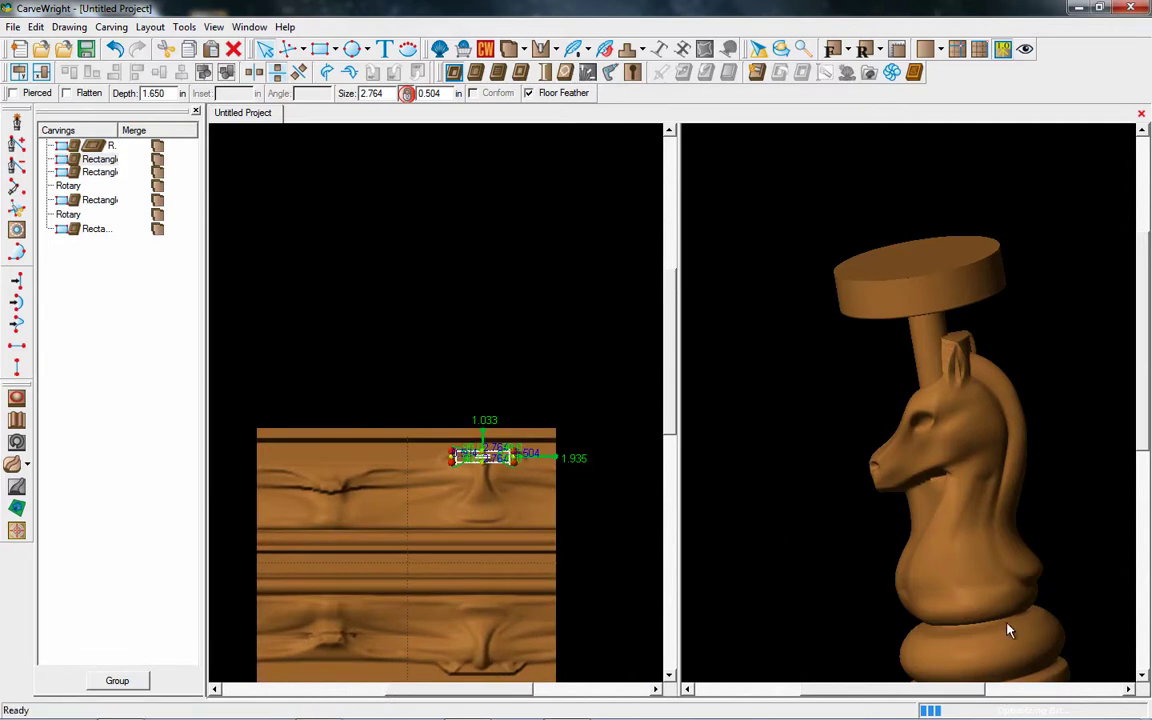
scroll(1008, 630, down, 3)
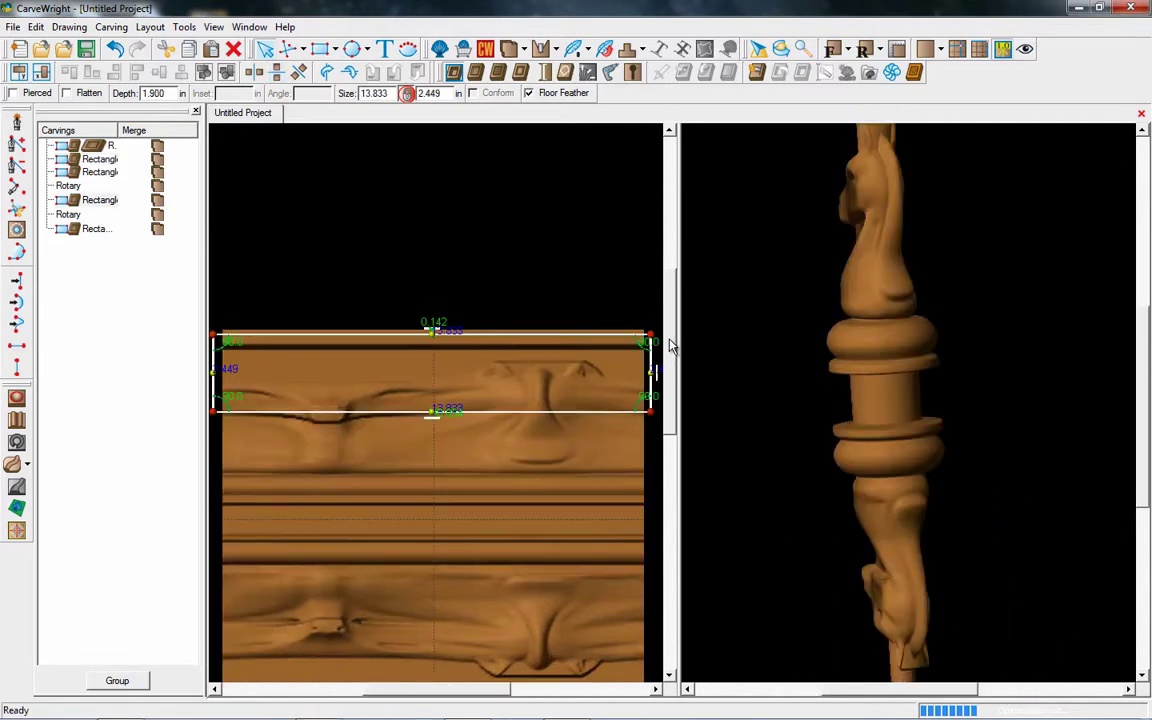
scroll(672, 345, down, 3)
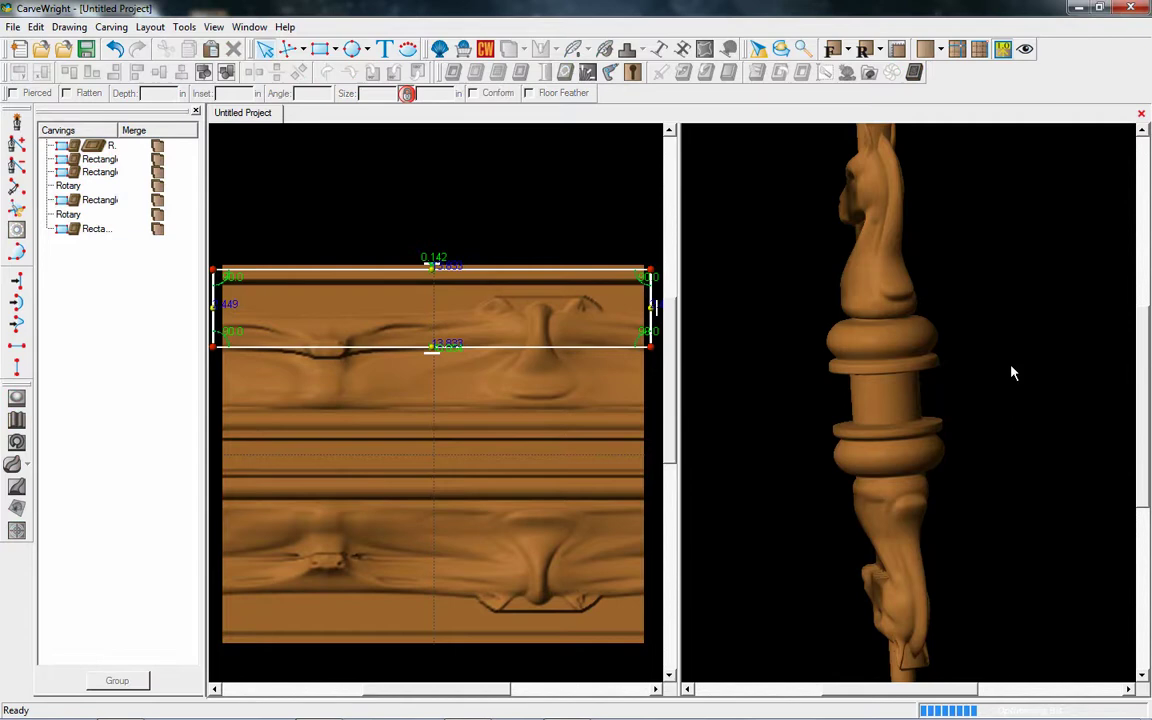
Step: Turn the rotary preview to see the whole two-knight post, then select the middle band region
scroll(918, 391, down, 3)
drag(918, 391, 948, 370)
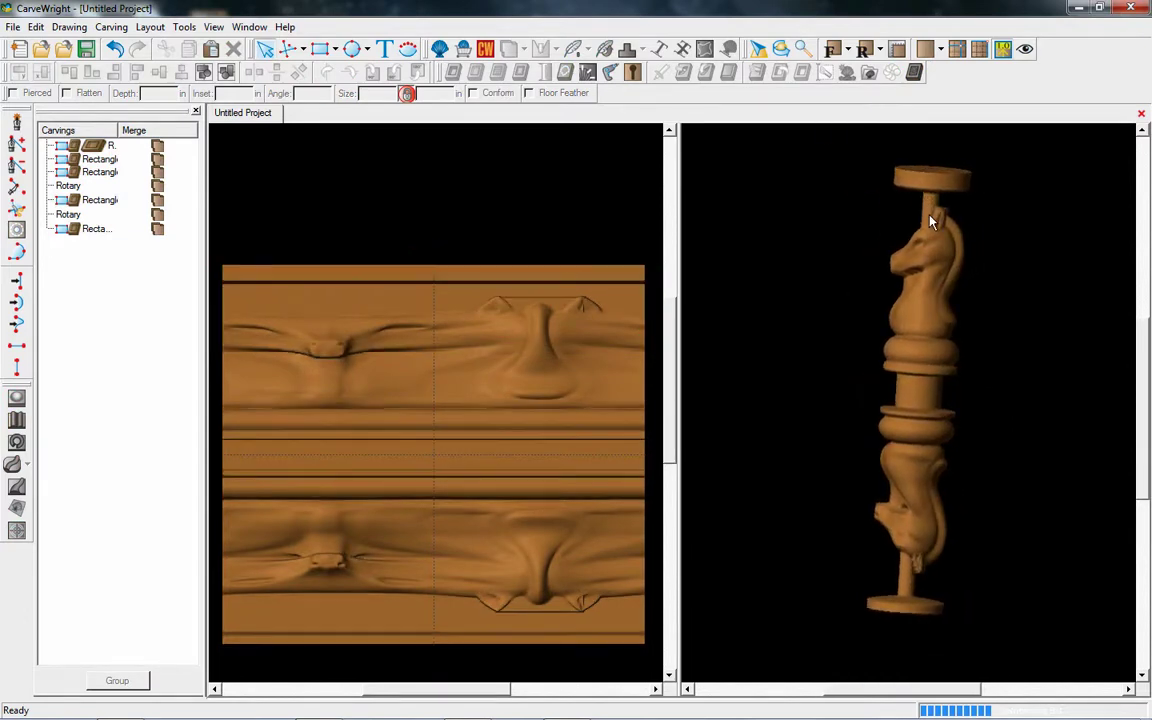
drag(904, 580, 920, 607)
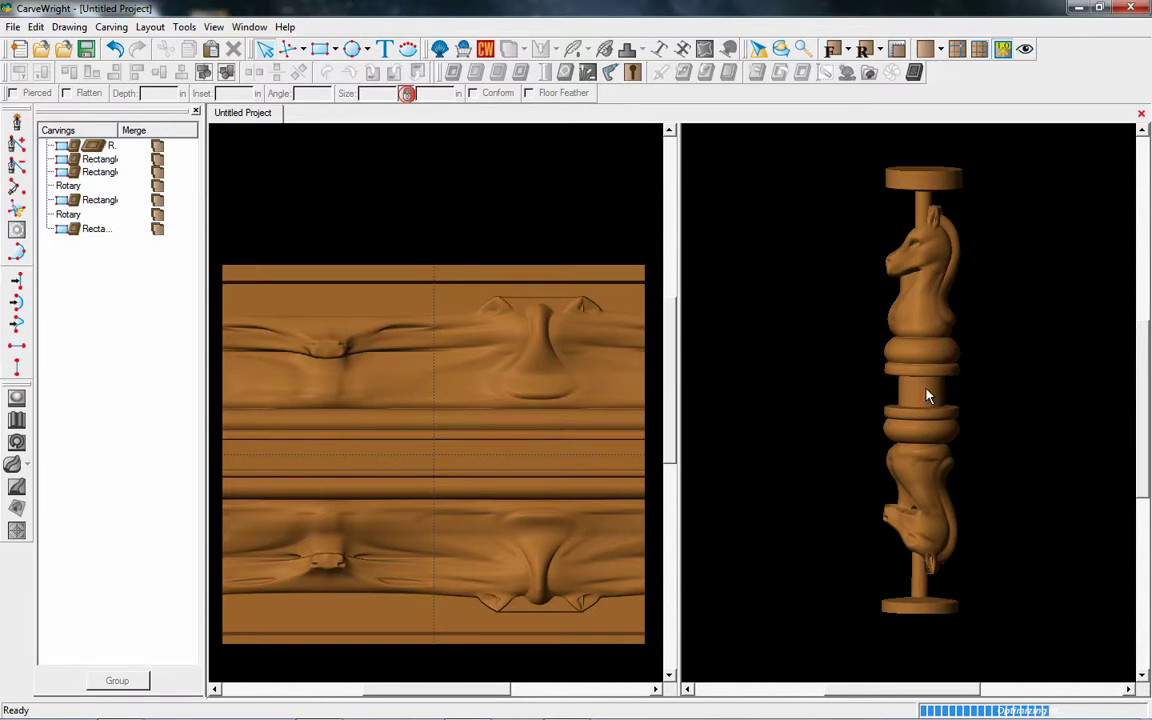
click(573, 465)
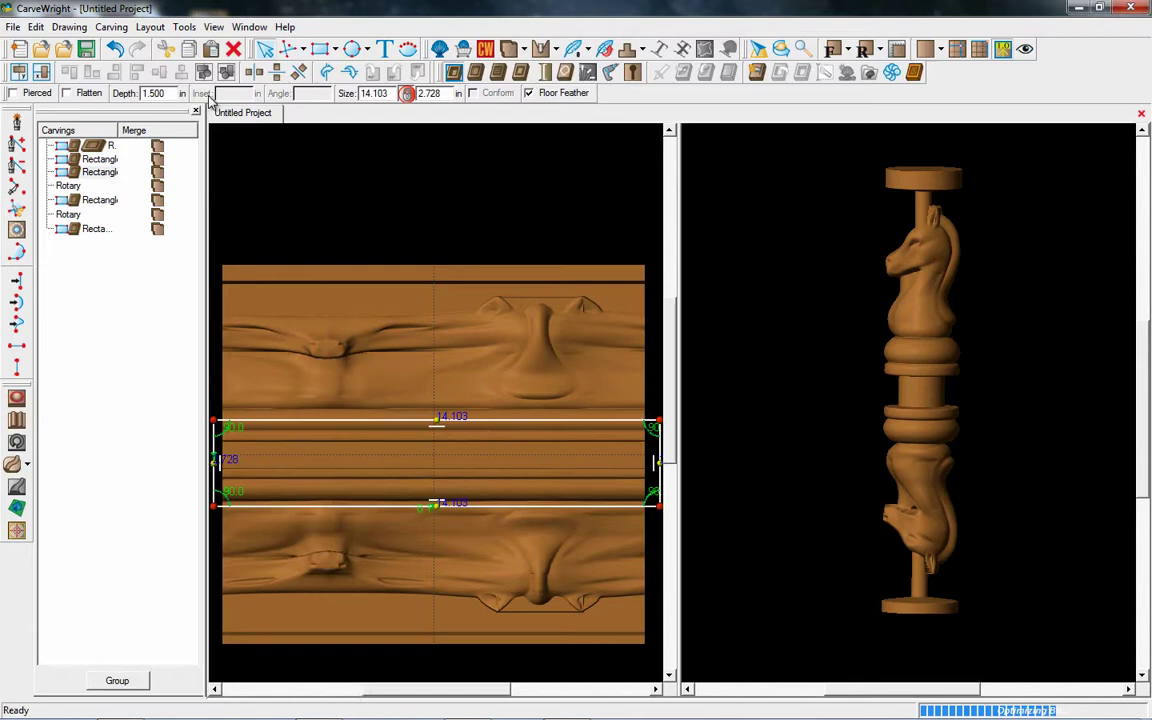
Step: Give the middle band 1.300 in depth and narrow it to 1.466 in, then open the File menu
double_click(160, 94)
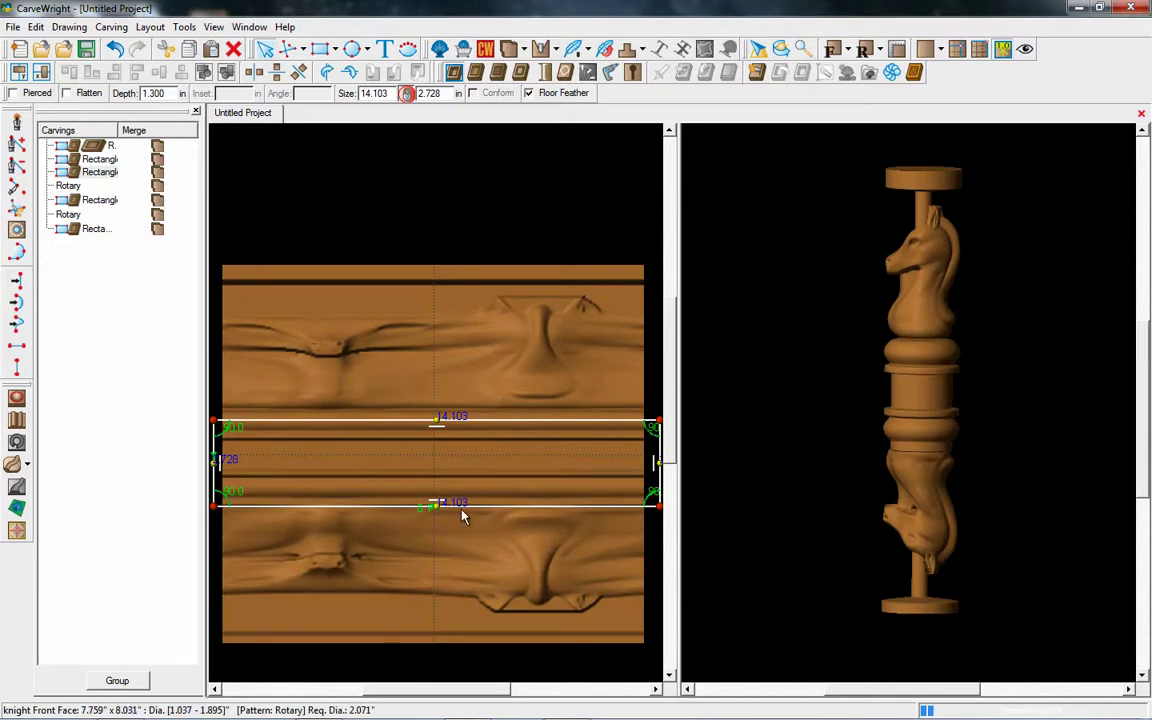
drag(438, 514, 437, 486)
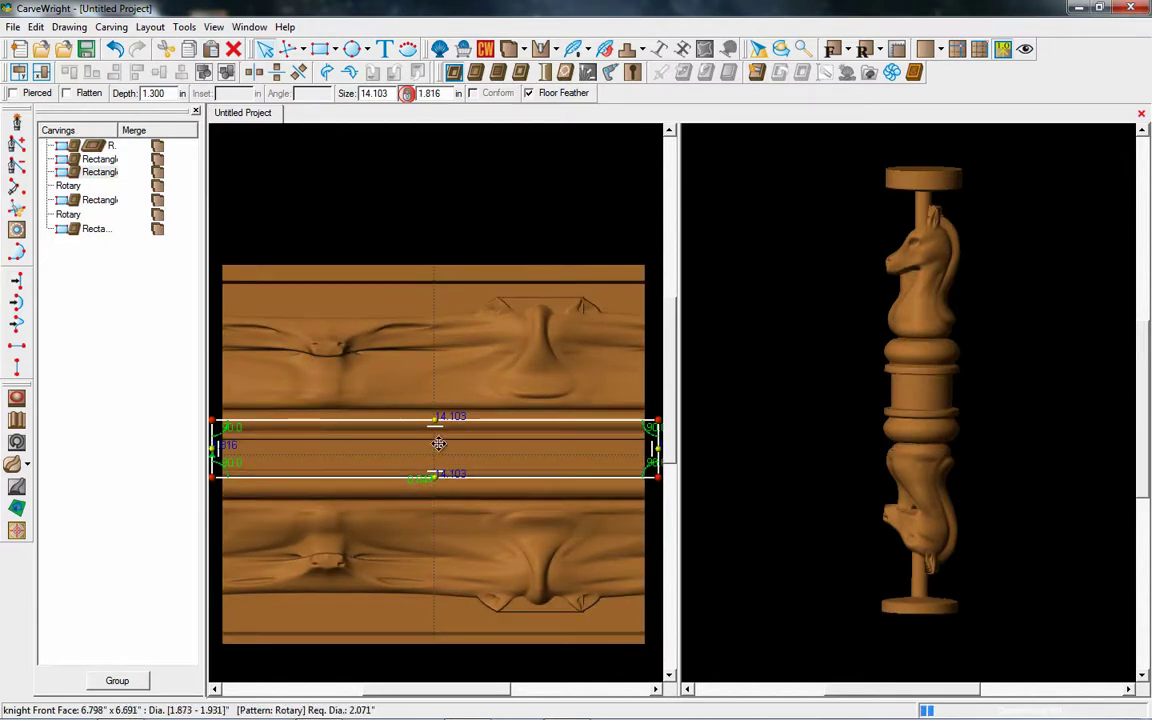
click(437, 428)
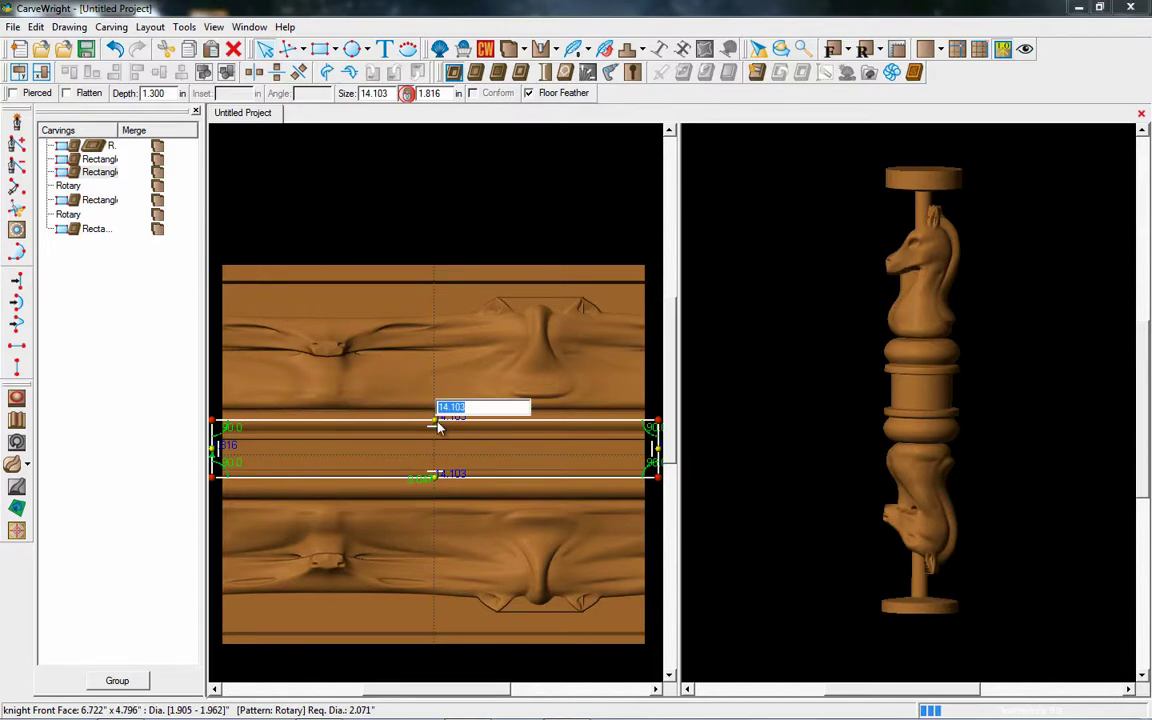
drag(433, 424, 437, 440)
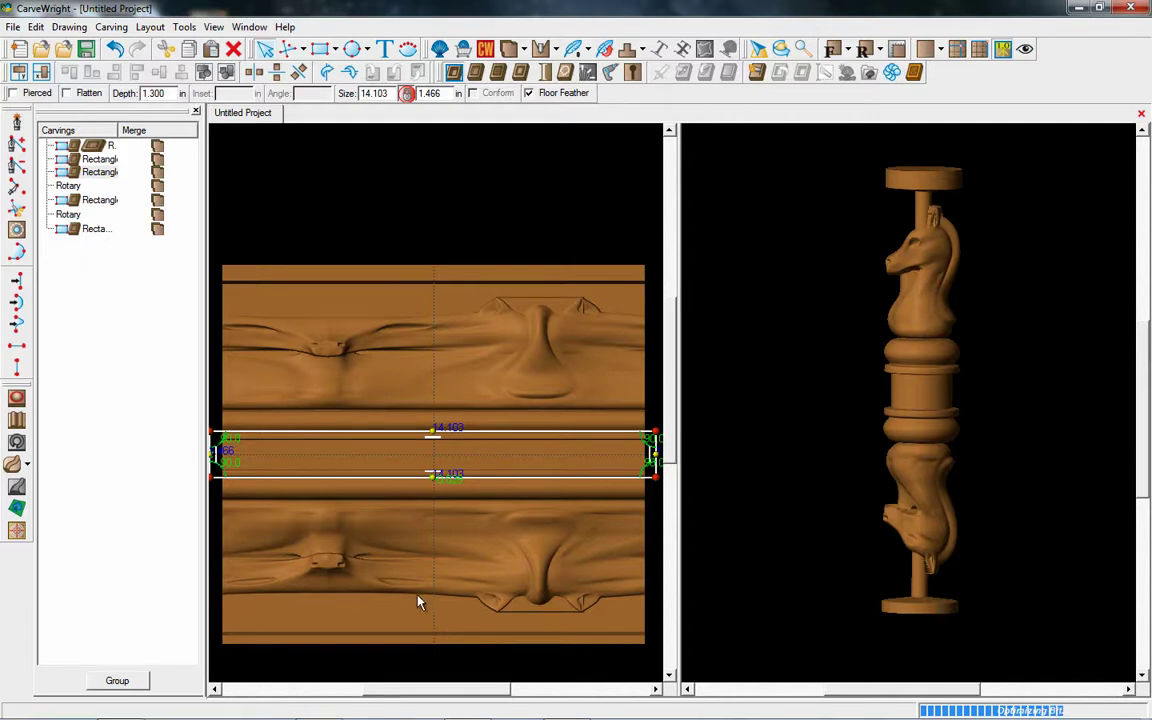
click(18, 27)
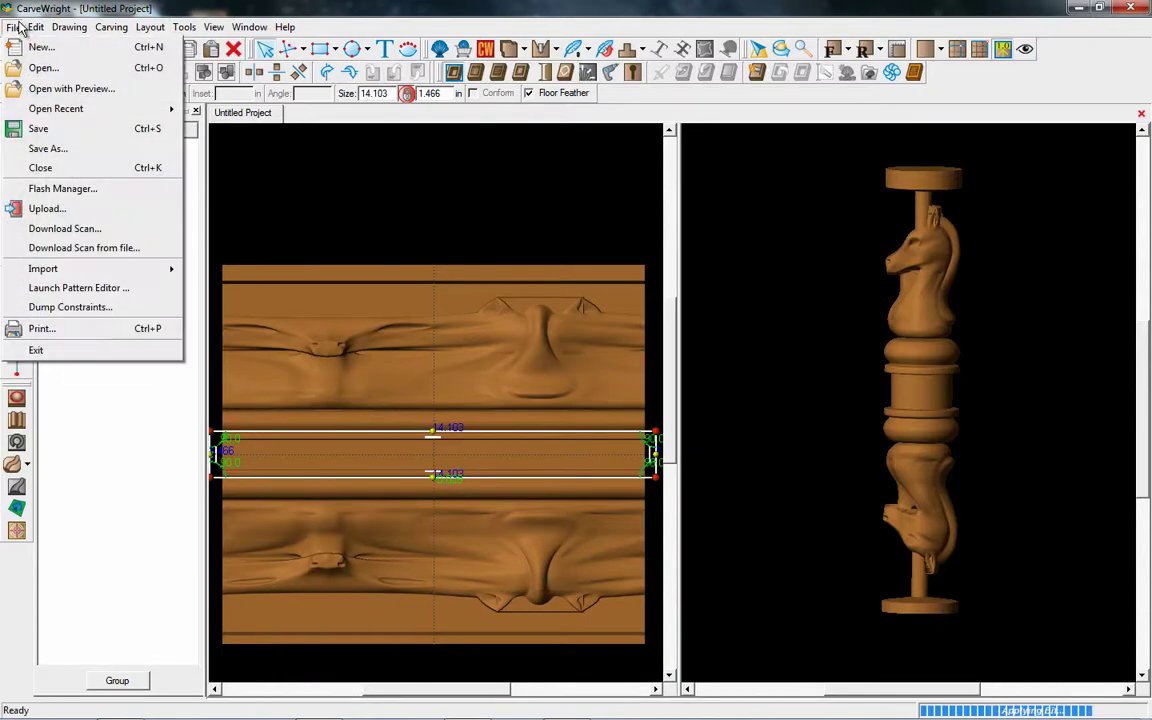